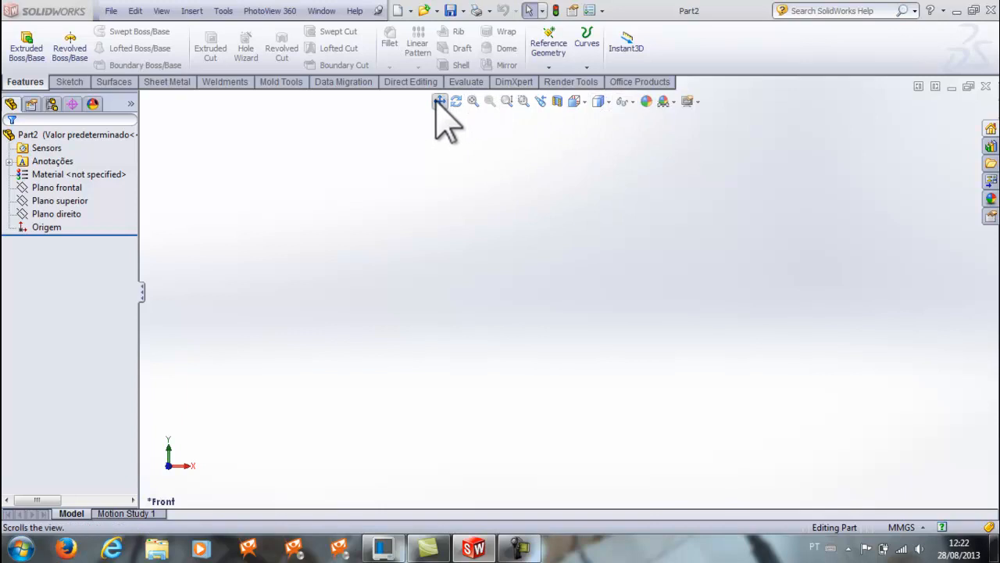
Open the interface customization settings for the toolbars and commands.
left_click(438, 206)
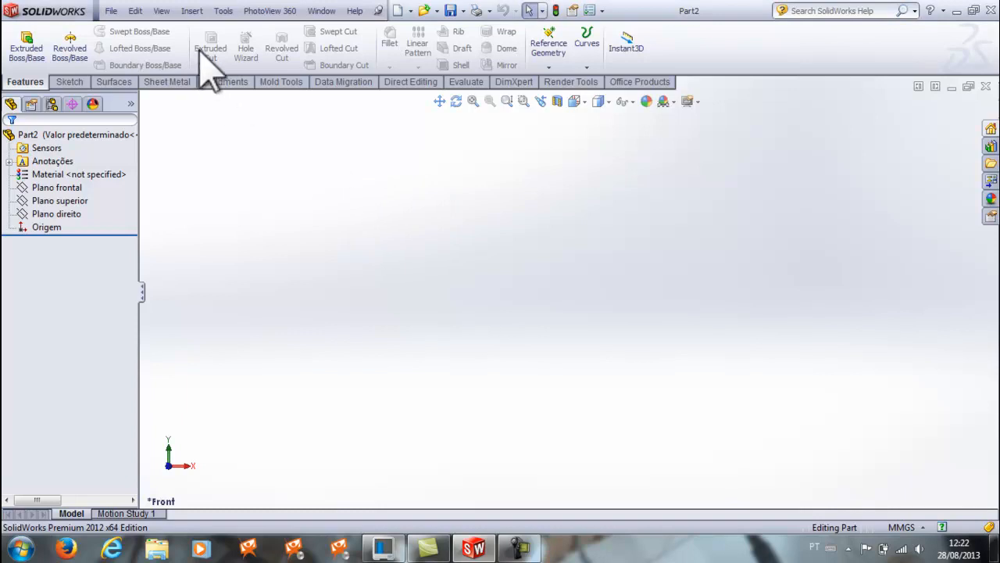
left_click(223, 11)
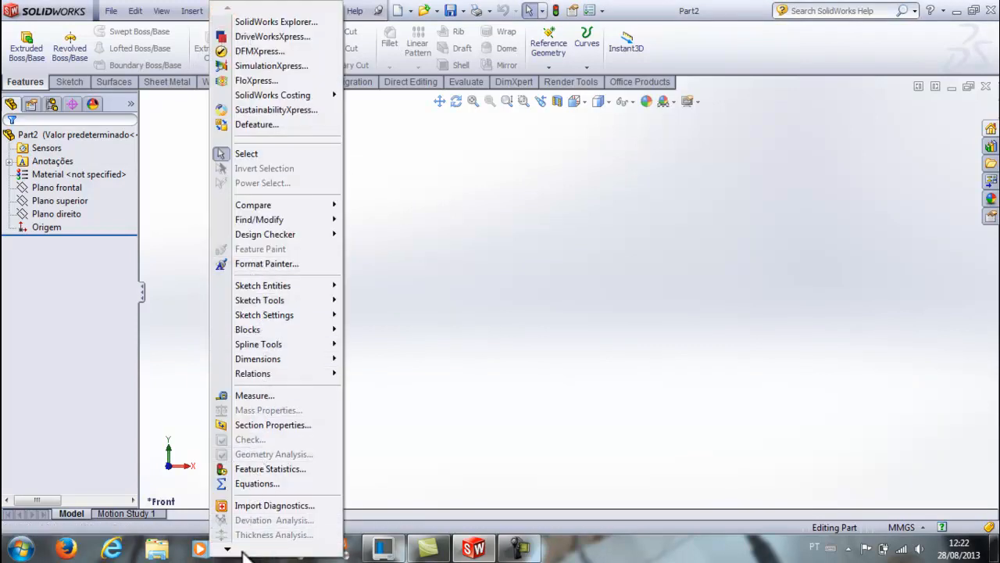
mouse_move(237, 549)
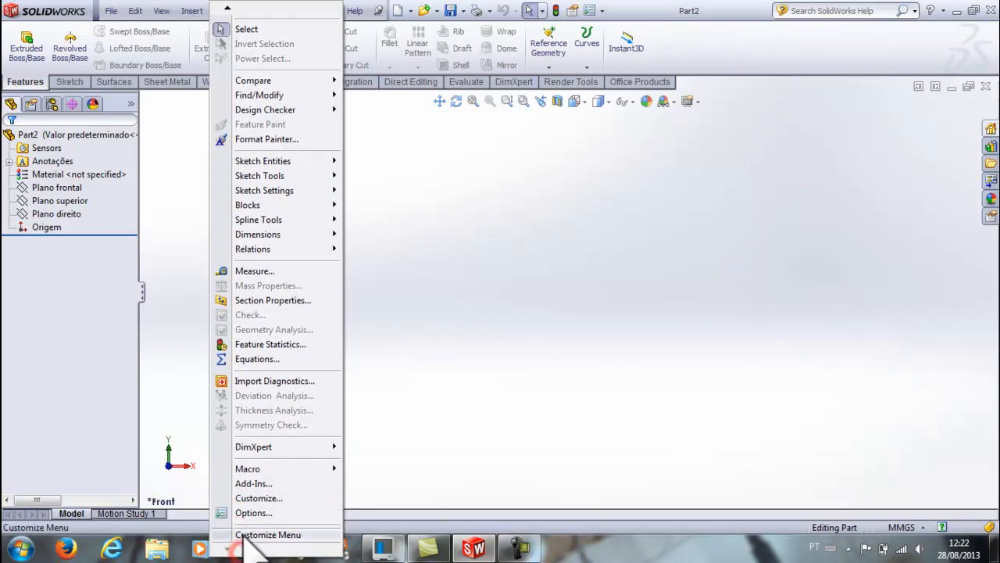
left_click(256, 498)
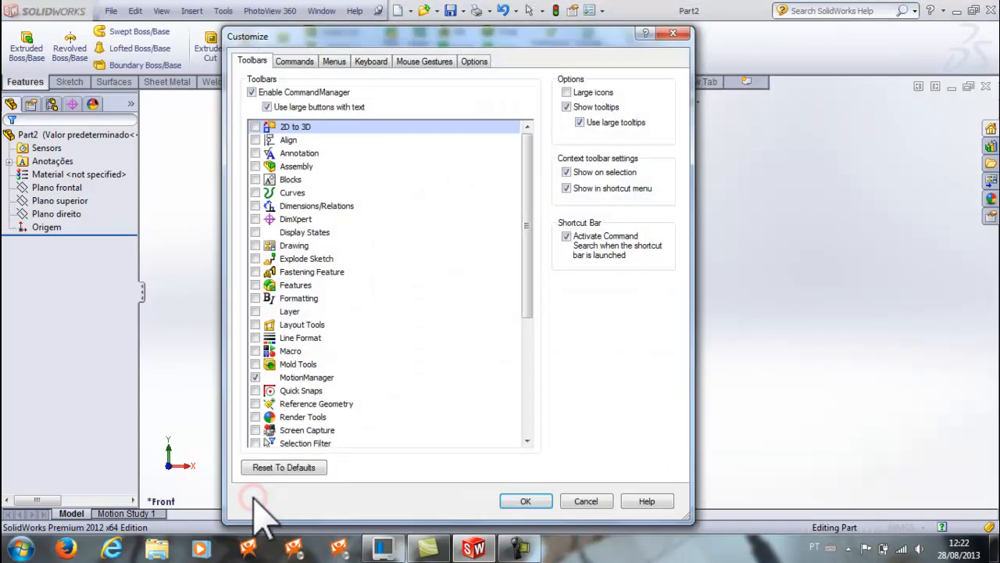
left_click_drag(269, 38, 312, 119)
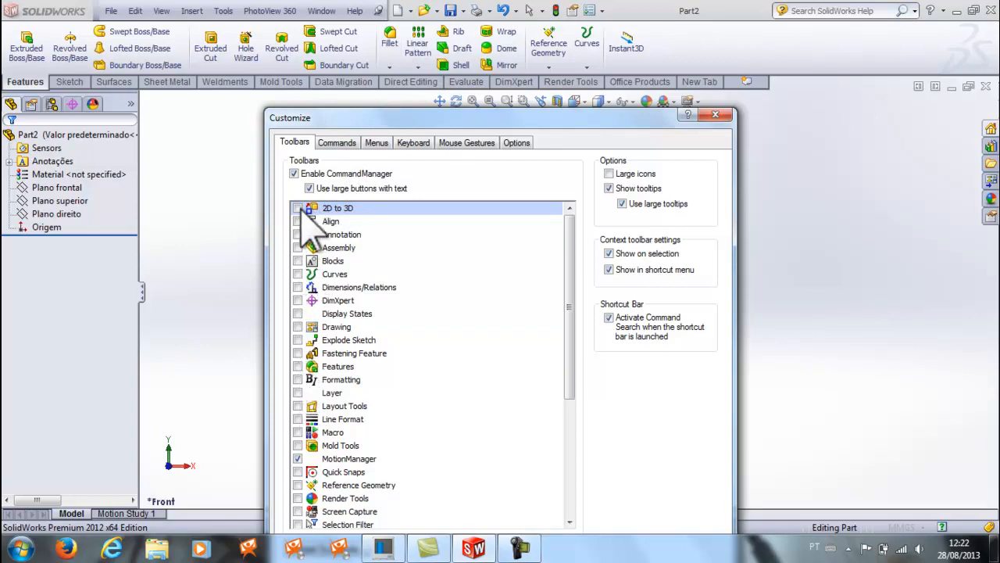
Browse the customizable command categories, including Assembly, DimXpert and Layout Tools, and display the View category's commands.
left_click(337, 143)
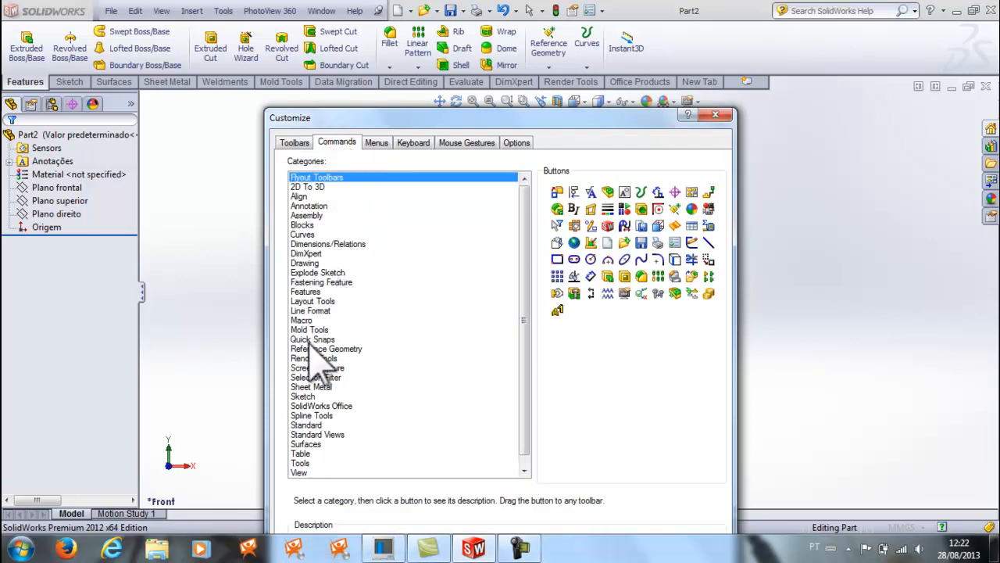
left_click(307, 186)
left_click(305, 215)
left_click(305, 253)
left_click(305, 282)
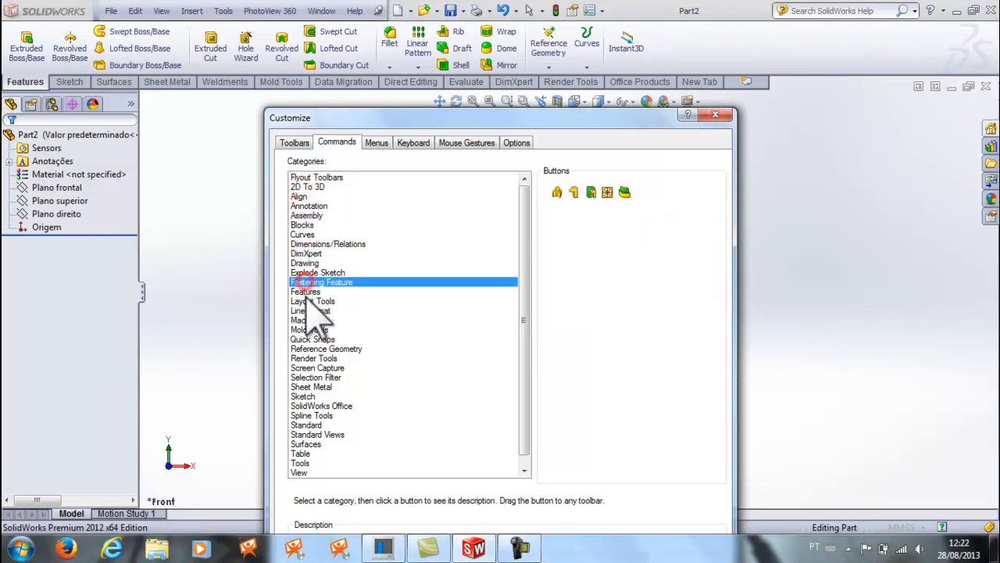
left_click(303, 301)
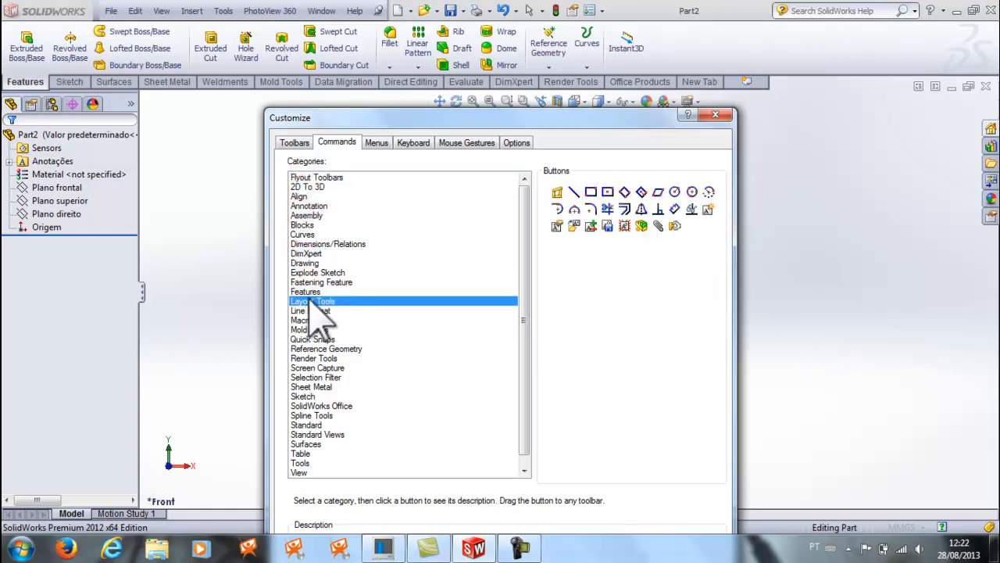
left_click_drag(346, 125, 351, 146)
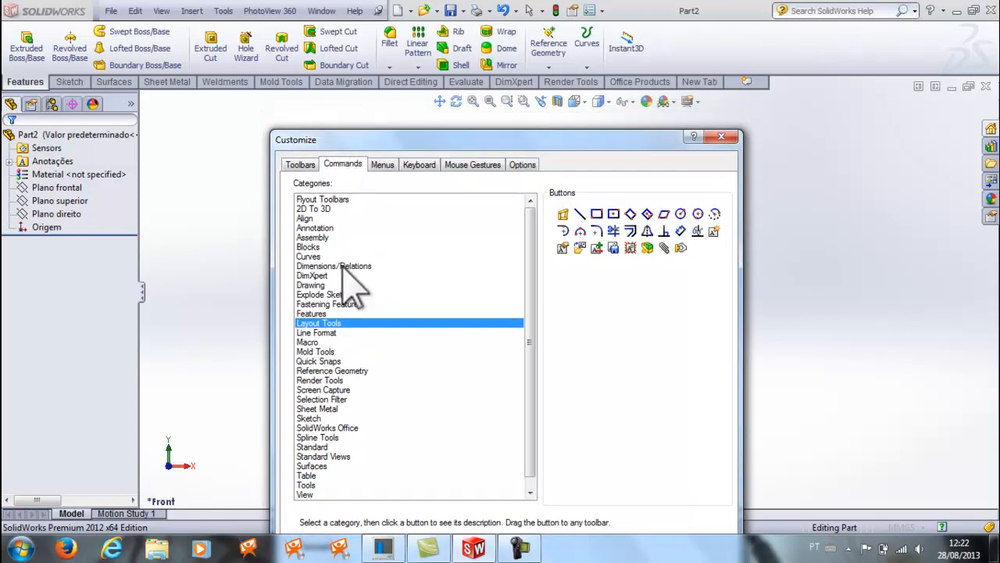
left_click(304, 495)
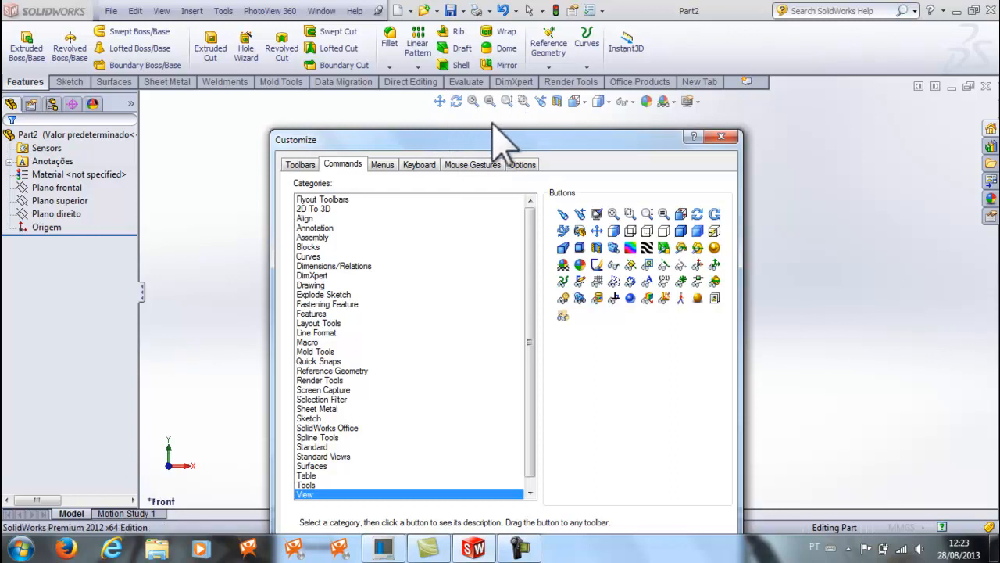
Remove the Pan, Rotate View, Zoom to Fit, Zoom to Selection and Zoom In/Out commands from the heads-up view toolbar.
left_click(440, 102)
left_click_drag(439, 102, 576, 227)
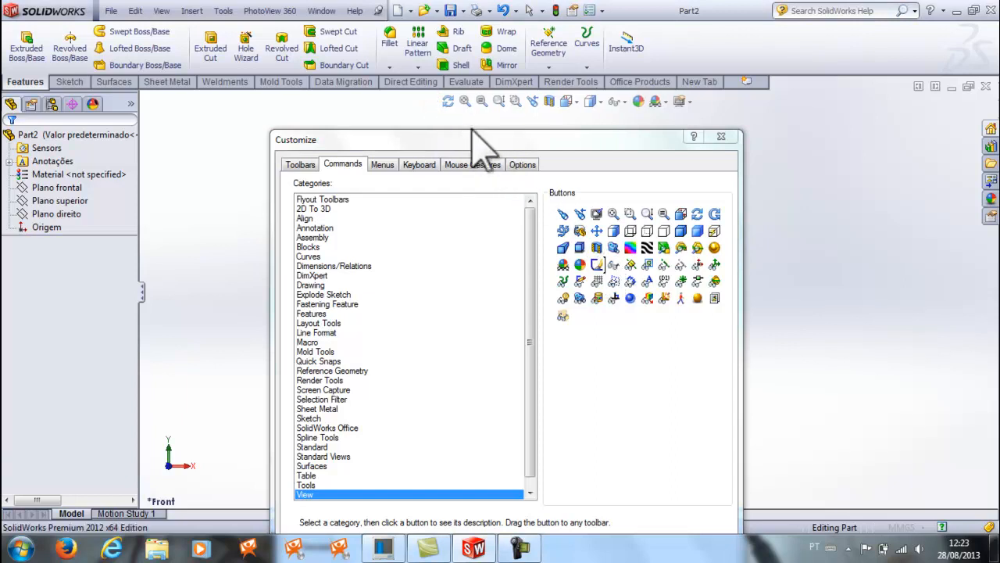
left_click_drag(448, 101, 584, 222)
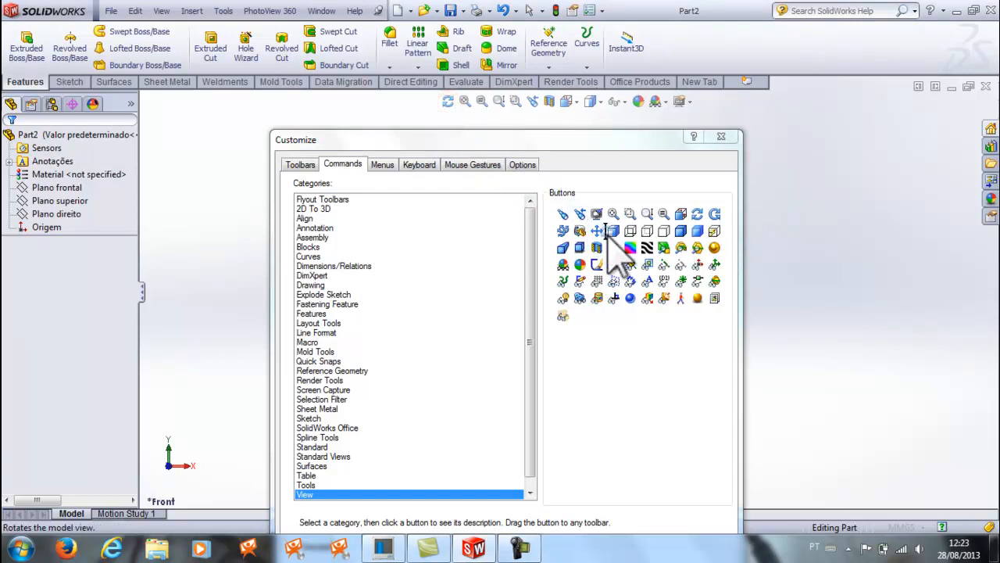
left_click_drag(461, 101, 583, 227)
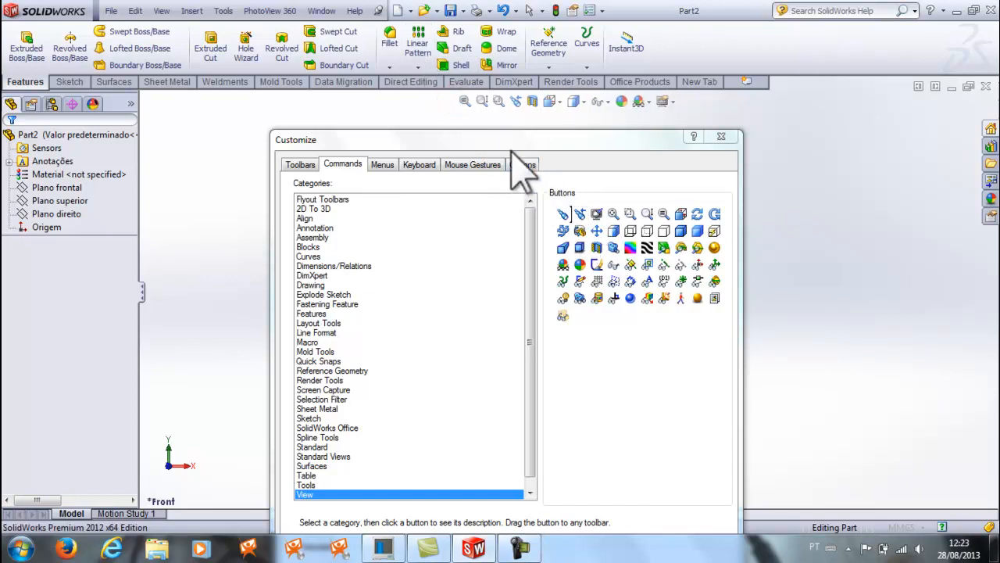
left_click_drag(466, 101, 588, 232)
left_click_drag(474, 101, 602, 238)
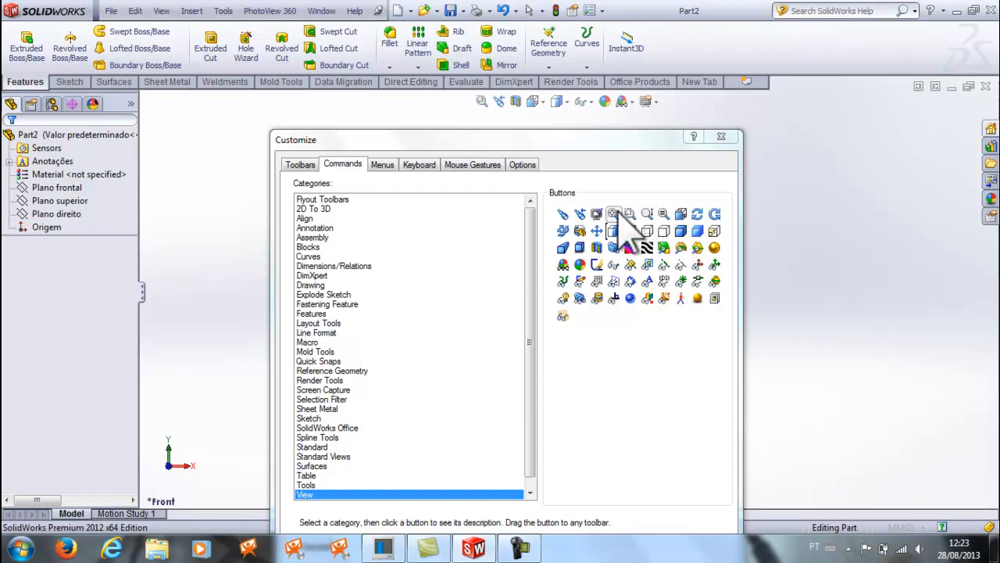
Add Zoom to Fit, Zoom In/Out, Zoom to Selection, Rotate View and Pan at the front of the heads-up view toolbar and accept the customization.
left_click_drag(617, 211, 473, 100)
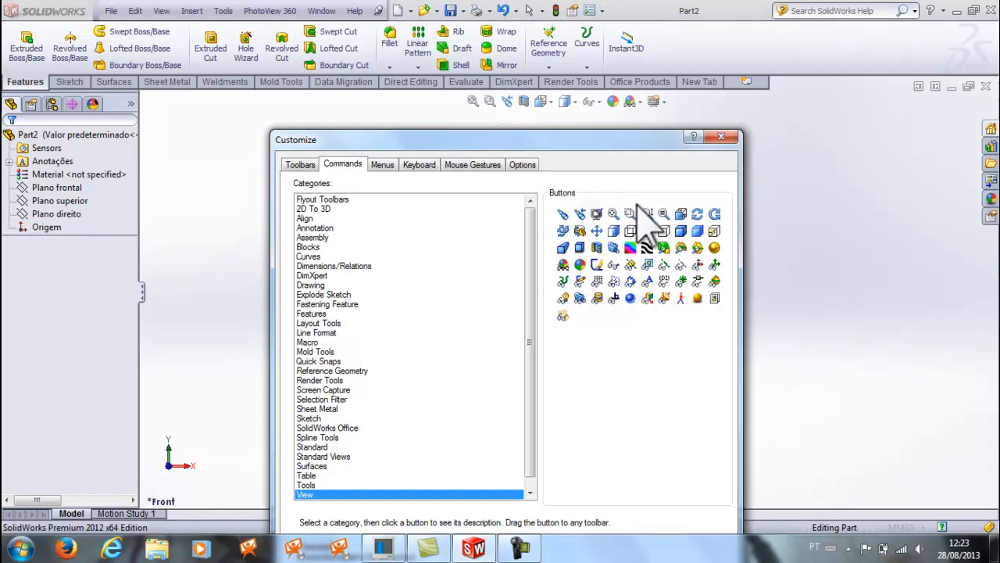
left_click_drag(648, 212, 467, 102)
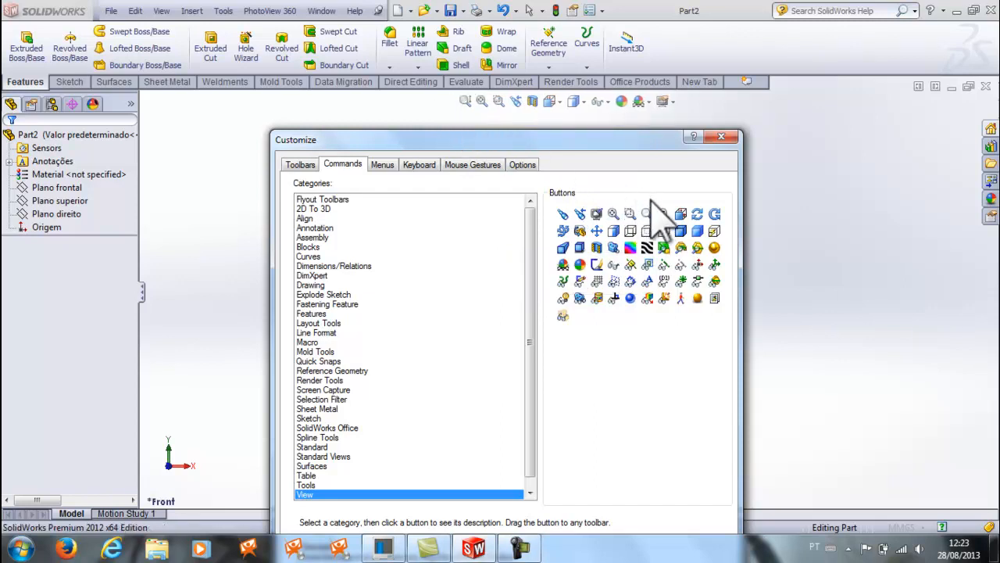
left_click_drag(665, 216, 455, 102)
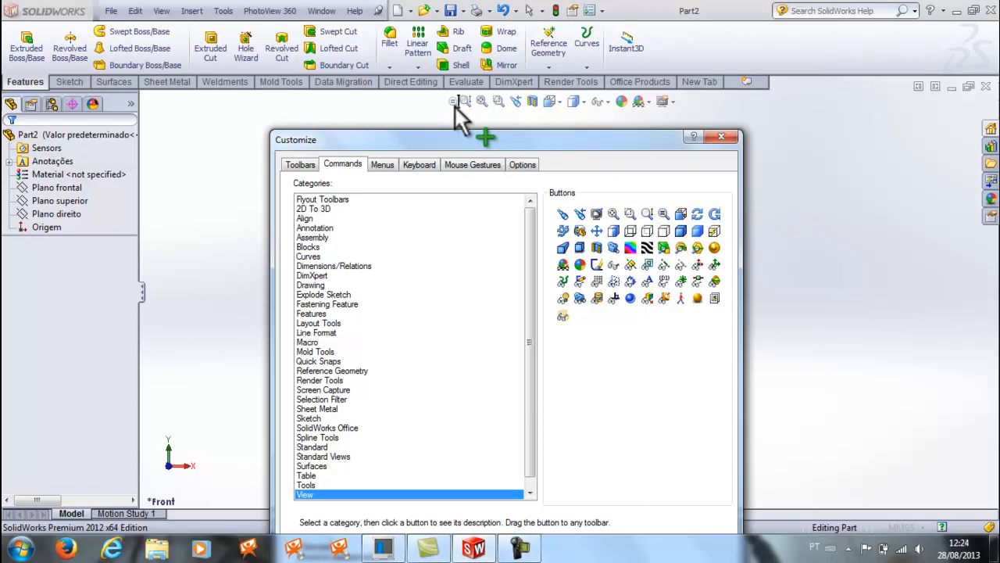
left_click_drag(456, 104, 457, 102)
left_click_drag(707, 217, 448, 101)
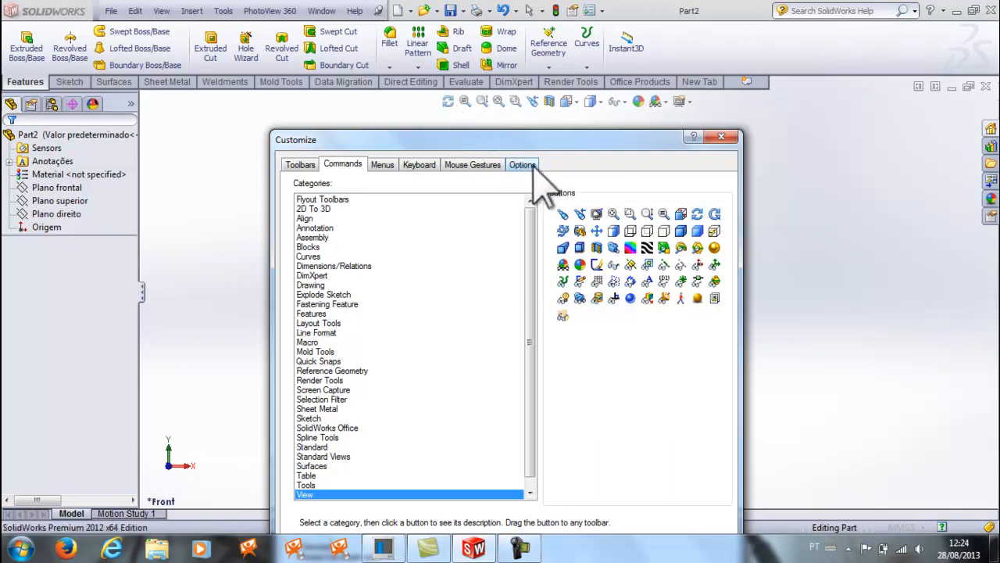
left_click_drag(598, 231, 440, 101)
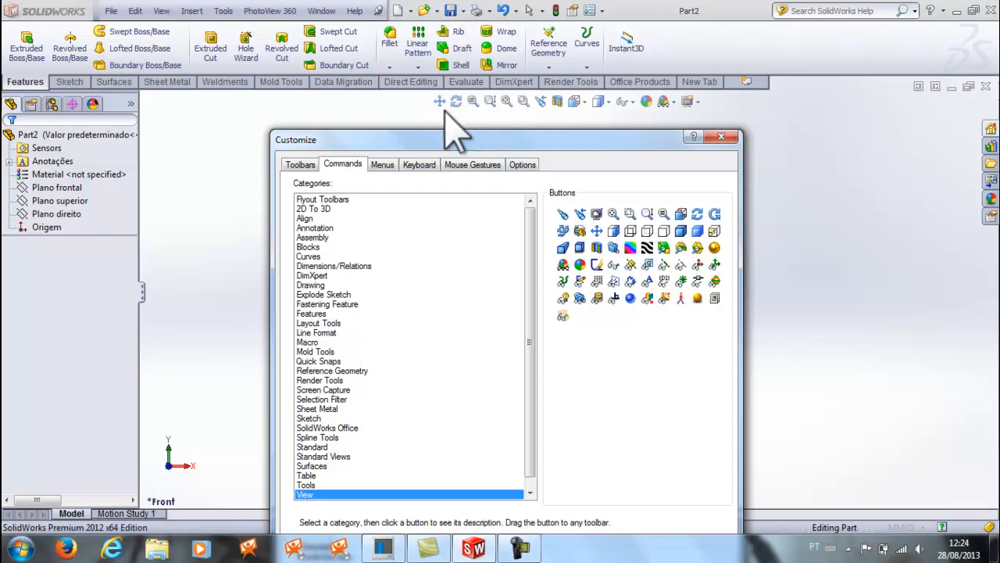
left_click_drag(451, 146, 393, 46)
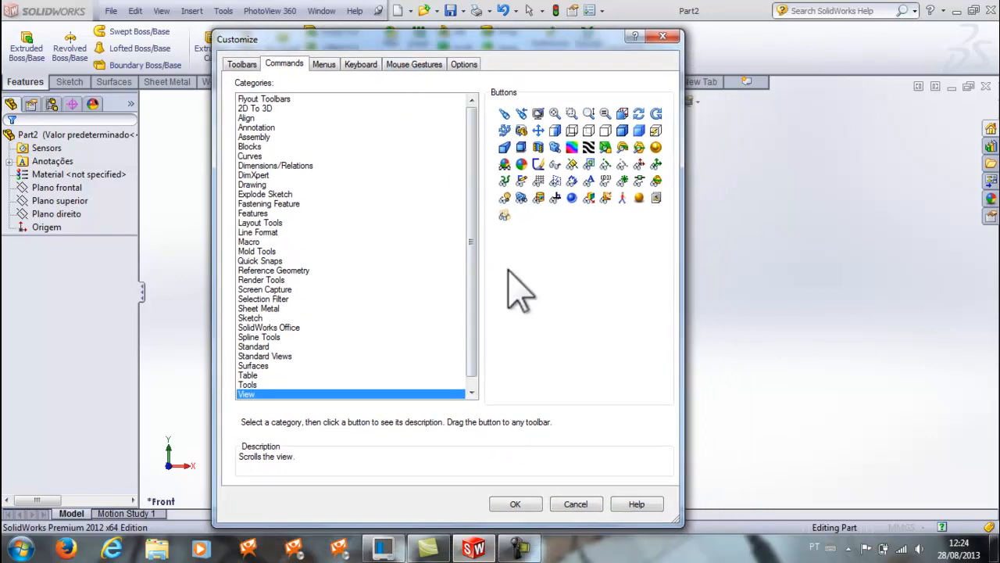
left_click(517, 505)
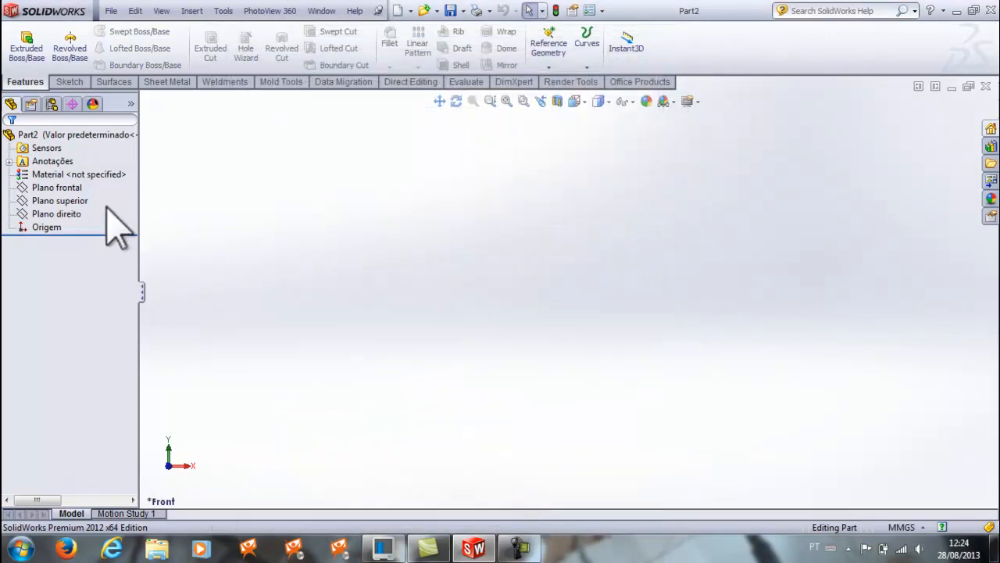
Start a new sketch on the top plane (Plano superior).
left_click(78, 202)
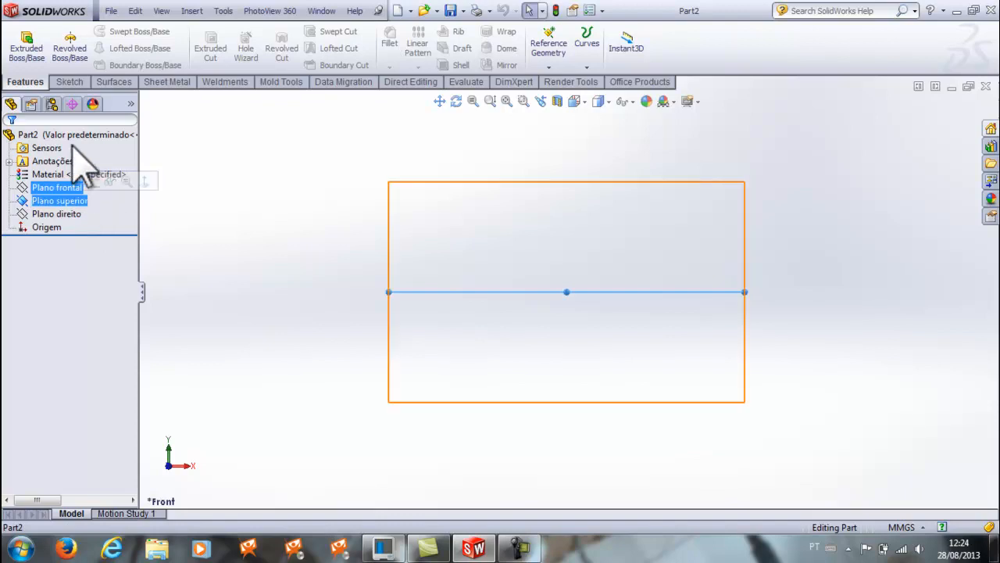
left_click(69, 82)
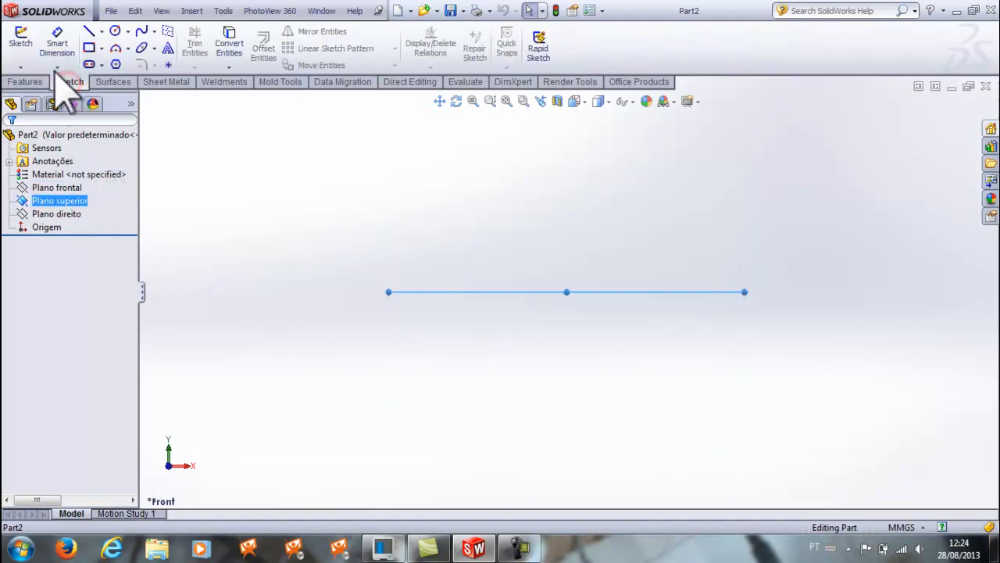
left_click(24, 43)
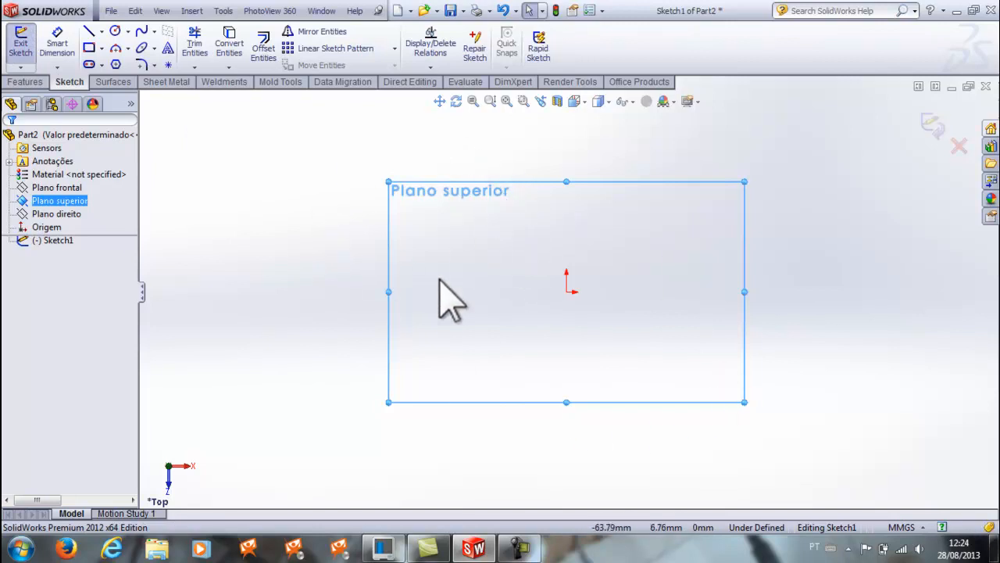
Sketch a narrow upright corner rectangle above and to the left of the origin.
left_click(439, 101)
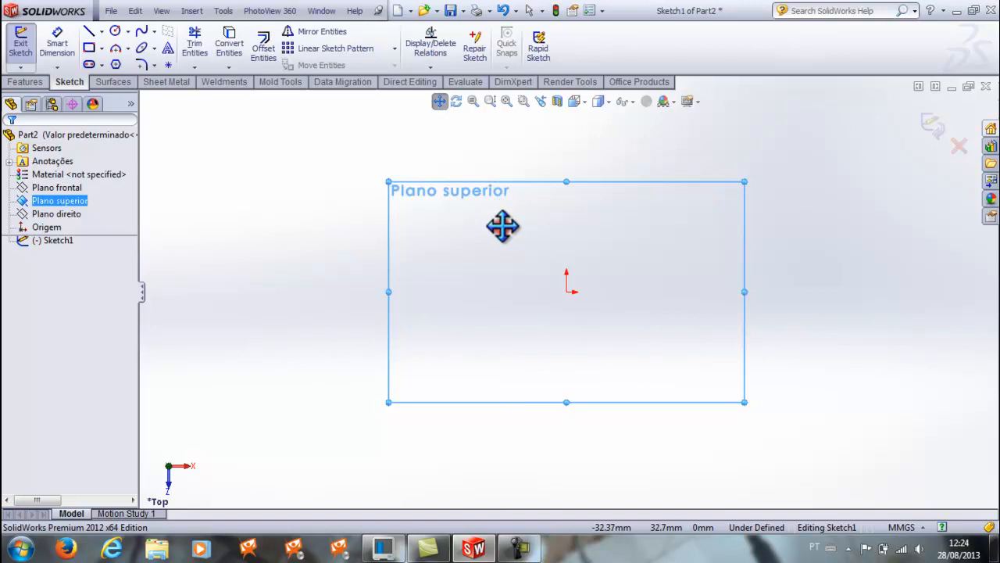
left_click_drag(502, 226, 505, 372)
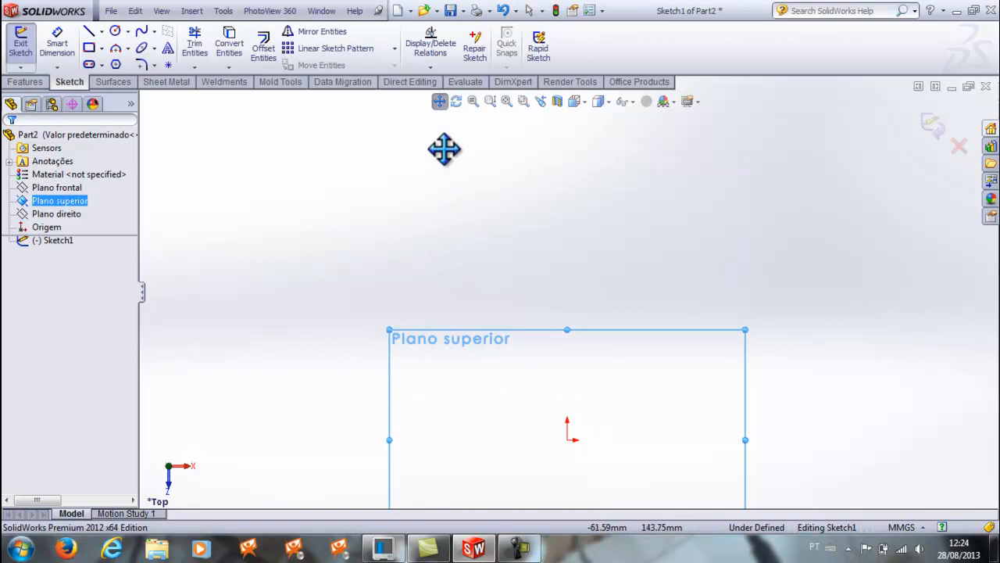
left_click(440, 102)
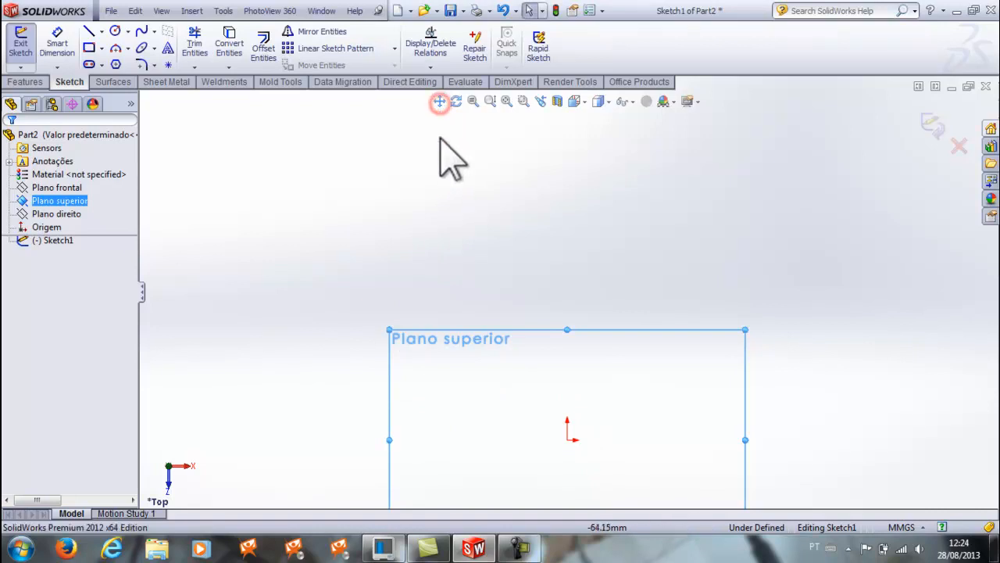
left_click(432, 180)
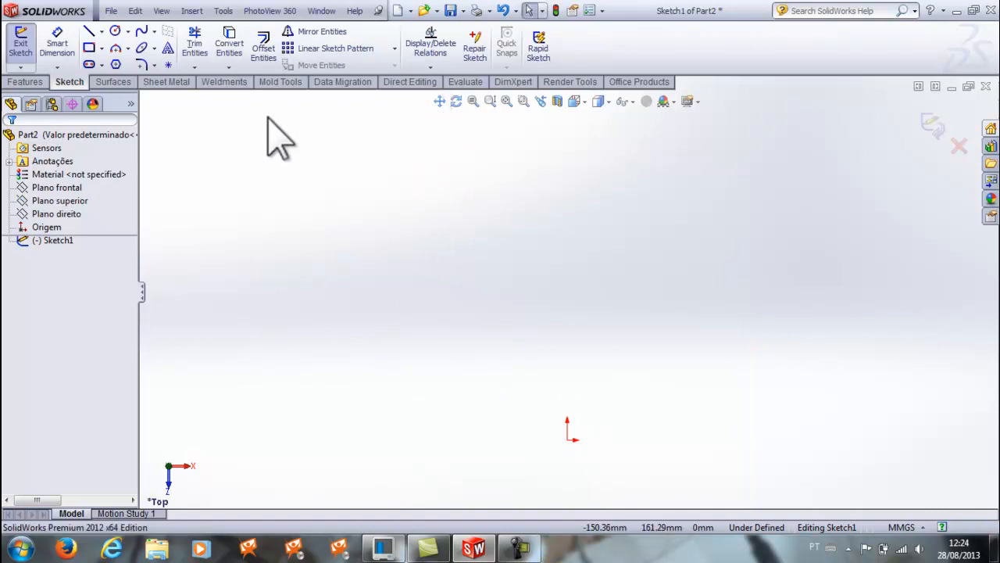
left_click(89, 49)
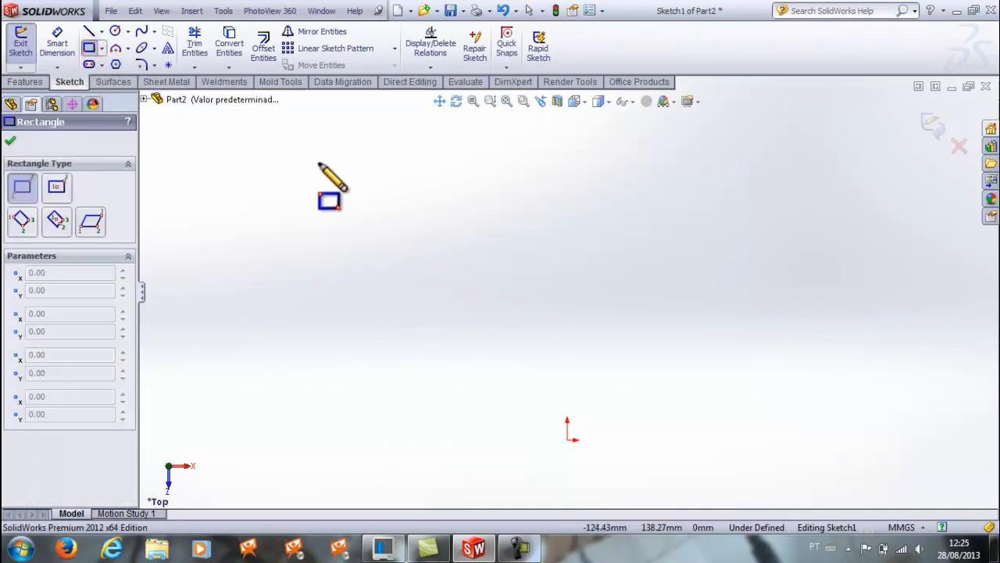
left_click(363, 152)
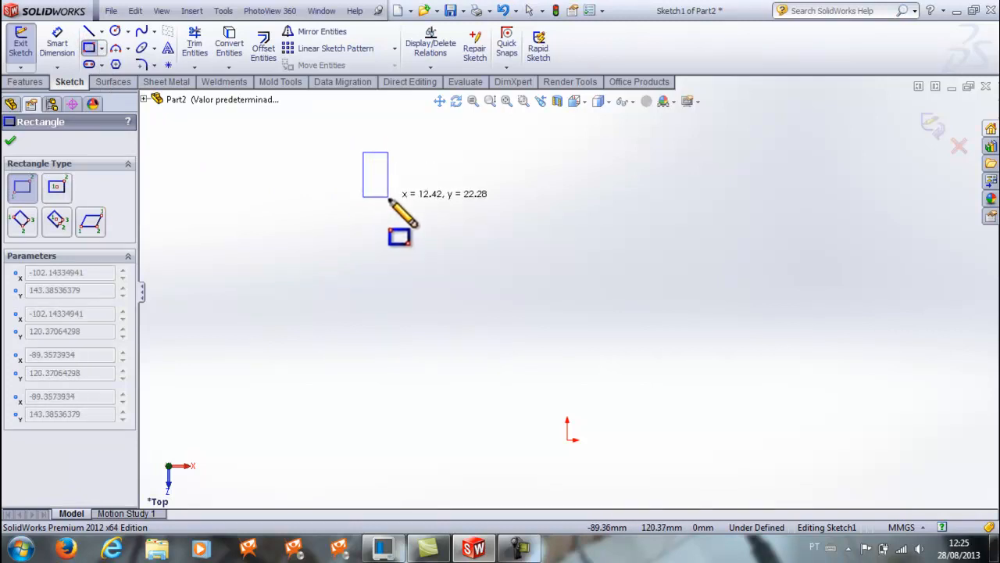
left_click(404, 295)
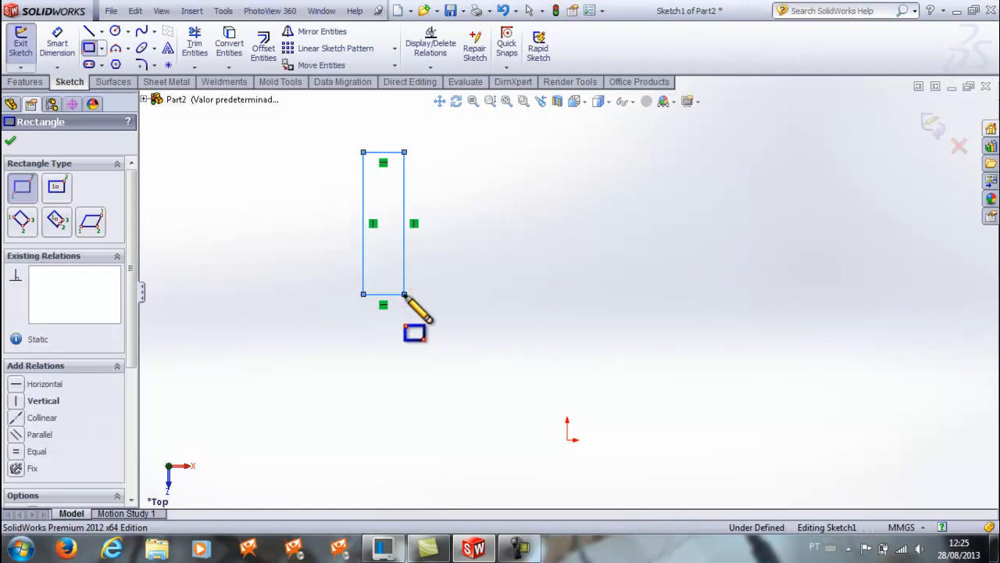
key("Escape")
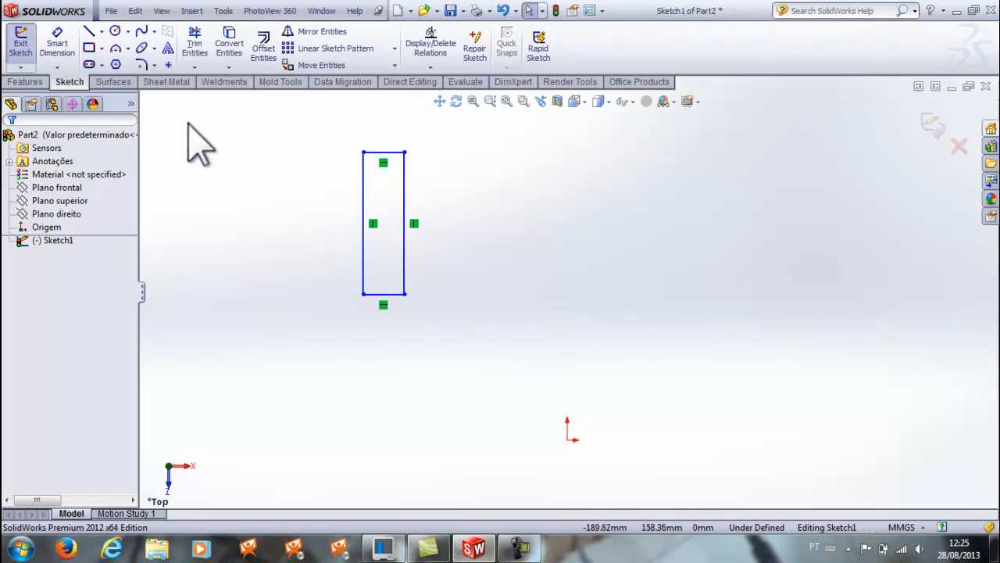
Draw a centerline from the midpoint of the rectangle's lower edge to the origin.
left_click(102, 31)
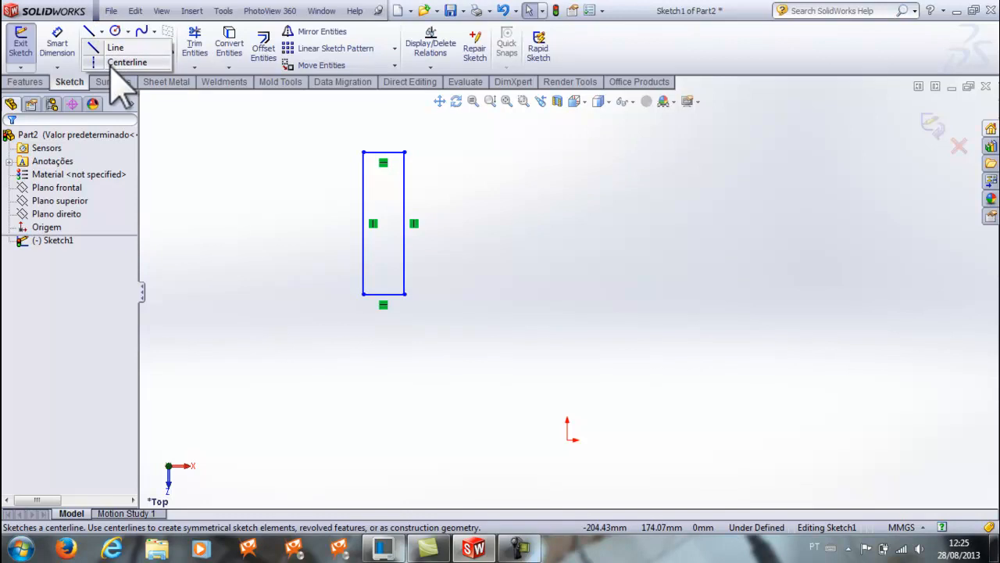
left_click(117, 63)
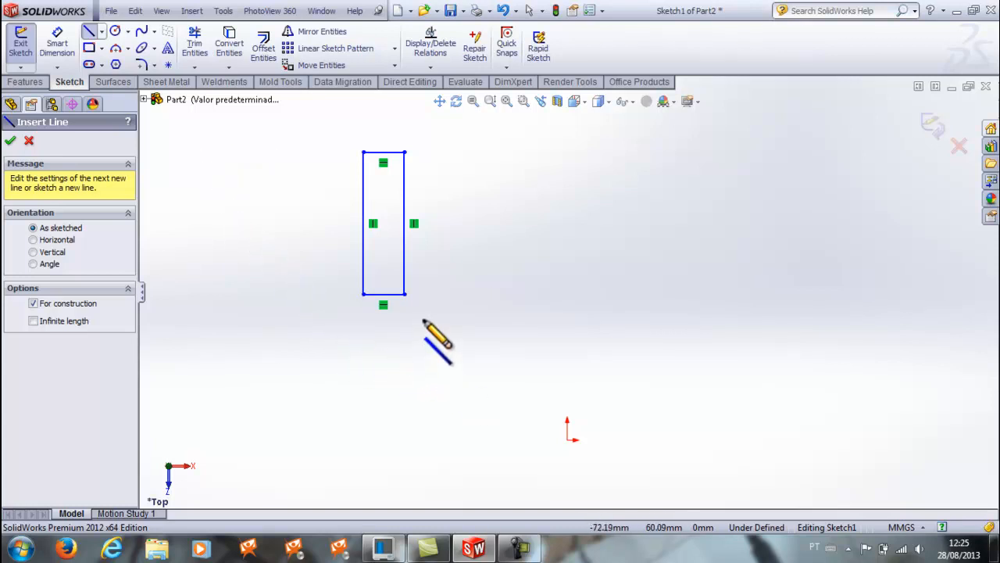
left_click(383, 294)
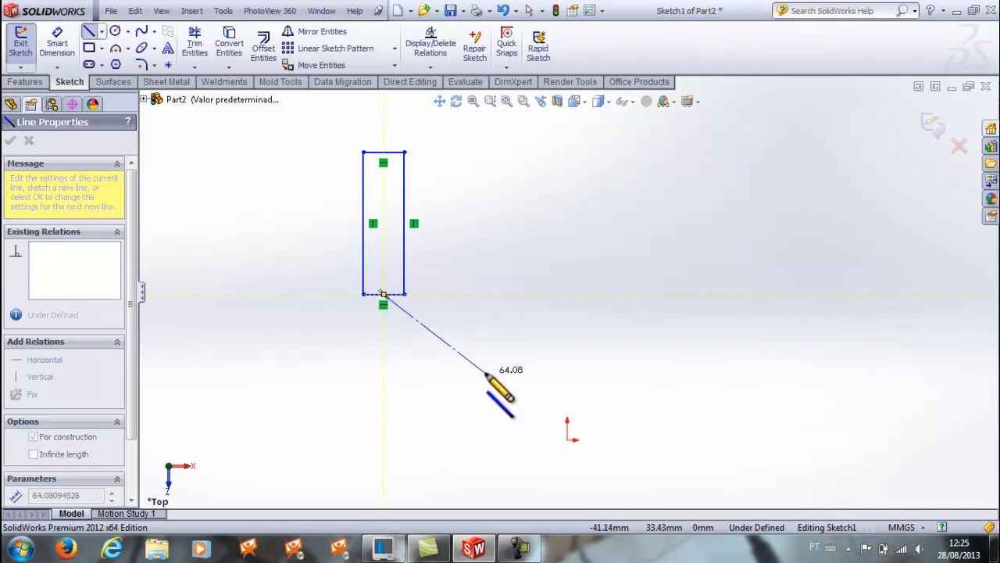
left_click(567, 439)
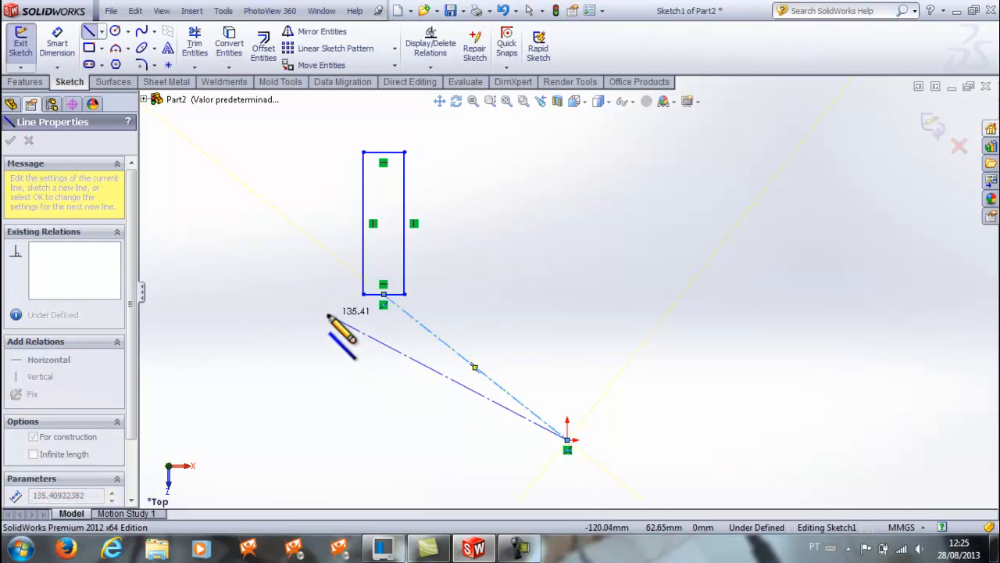
key("Escape")
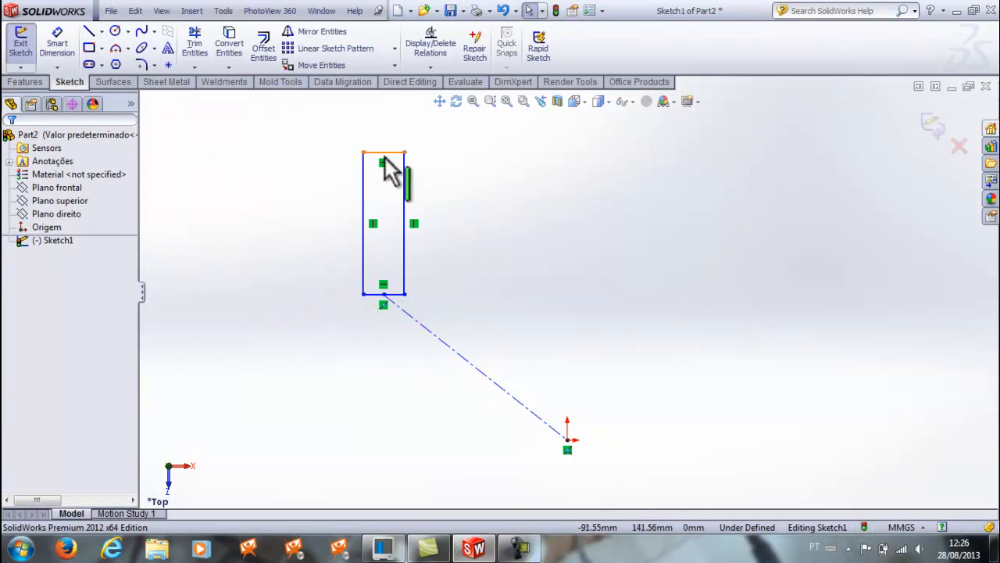
Add a Vertical relation to the centerline so the rectangle sits directly above the origin.
left_click(443, 344)
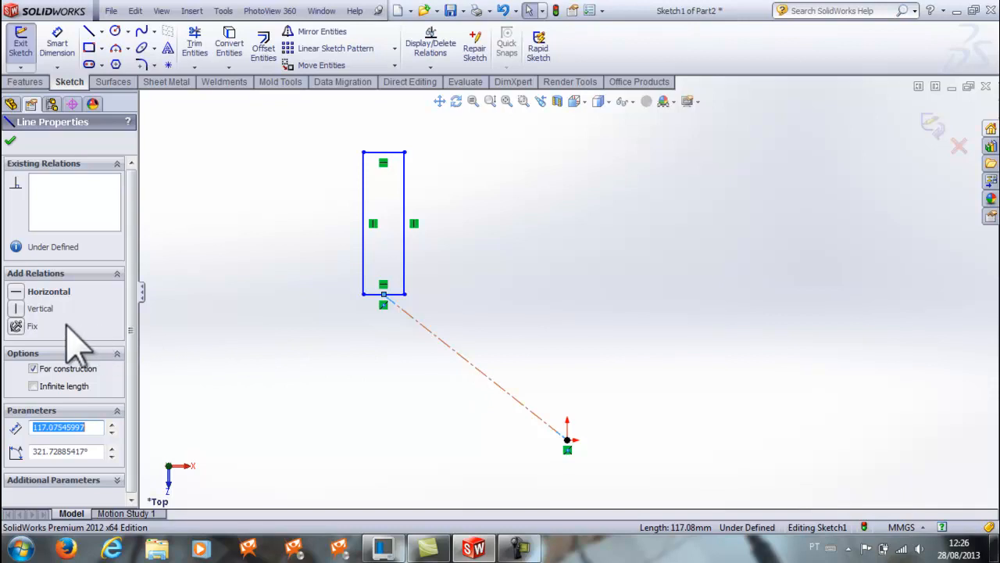
left_click(18, 309)
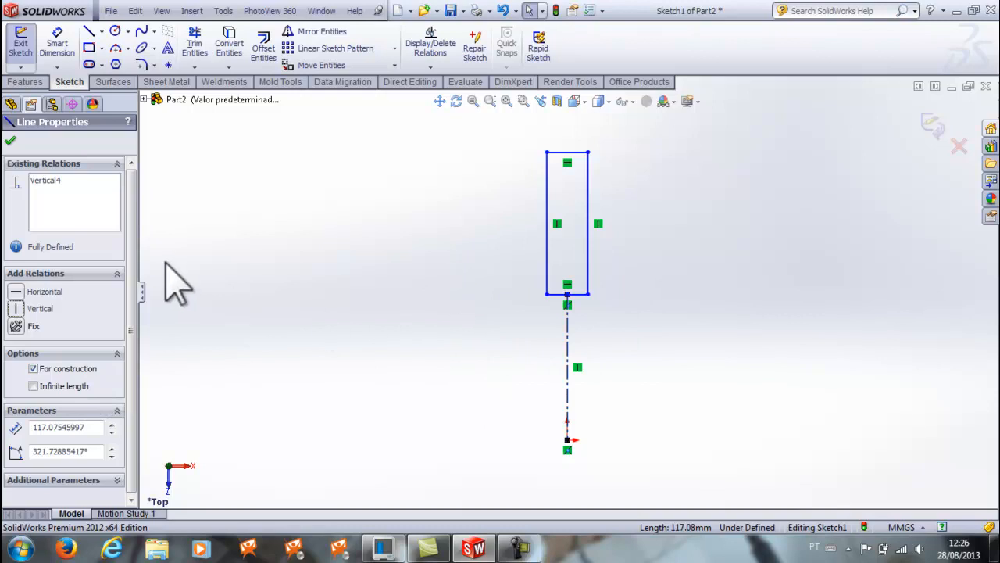
left_click(10, 141)
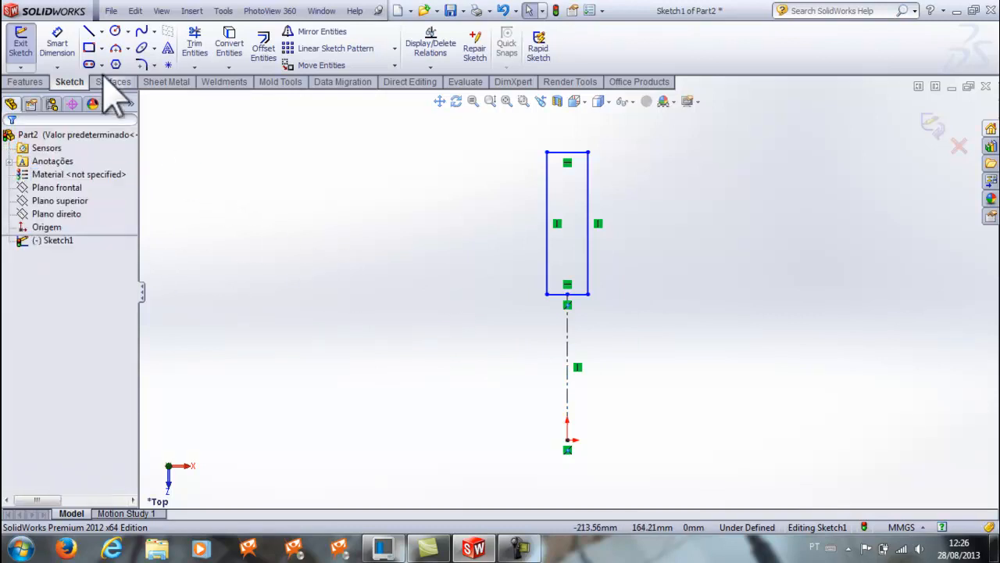
Dimension the rectangle's upper edge with a width of 20 mm.
left_click(66, 51)
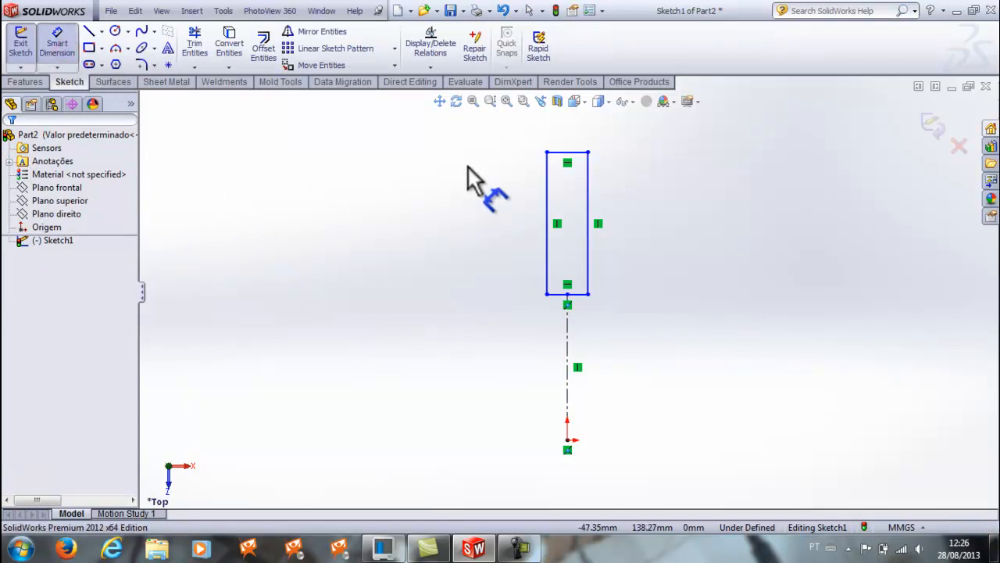
left_click(566, 152)
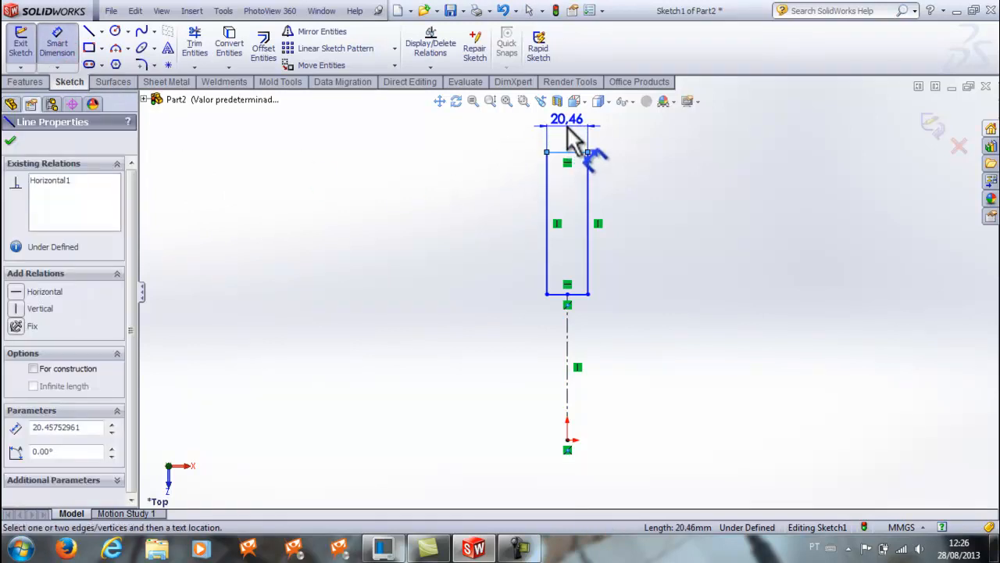
left_click(571, 127)
type("20")
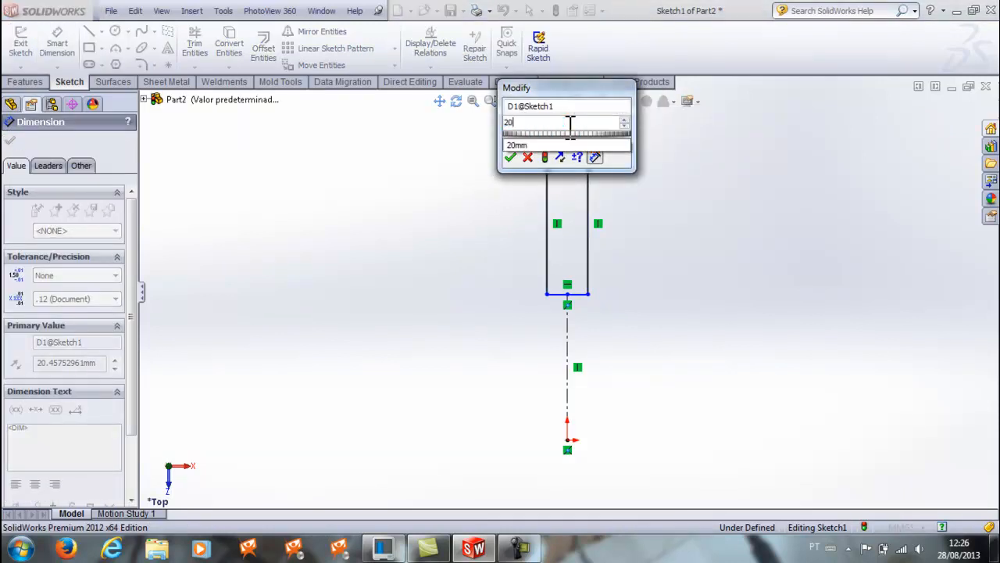
key("Return")
left_click(522, 169)
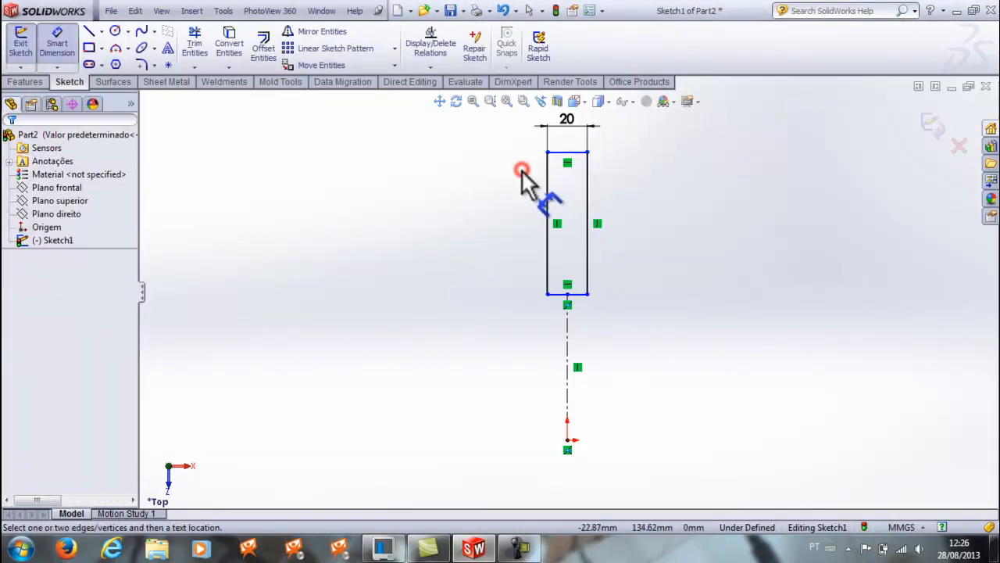
Dimension the rectangle's long vertical edge with a length of 100 mm.
left_click(549, 205)
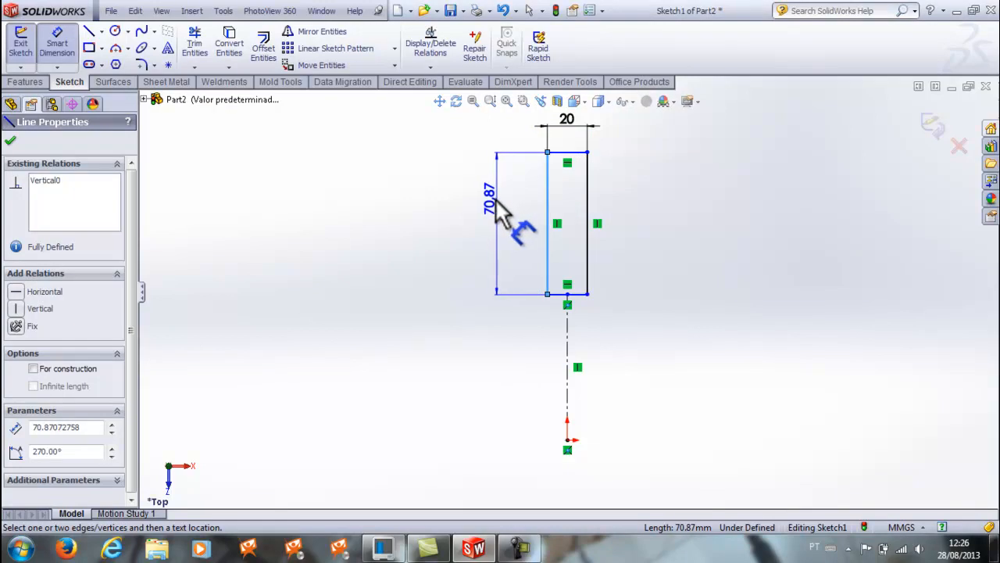
left_click(498, 205)
type("100")
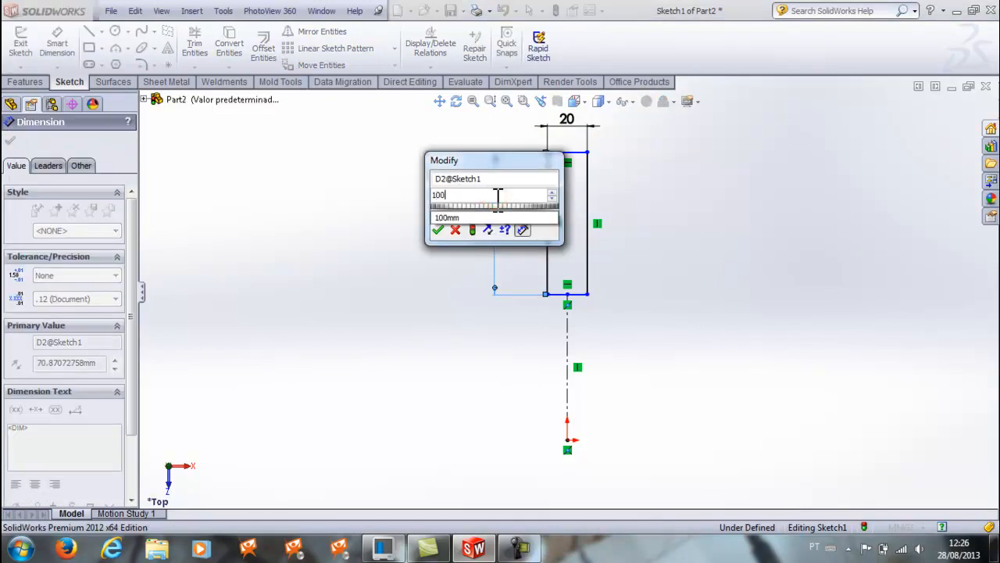
key("Return")
left_click(422, 244)
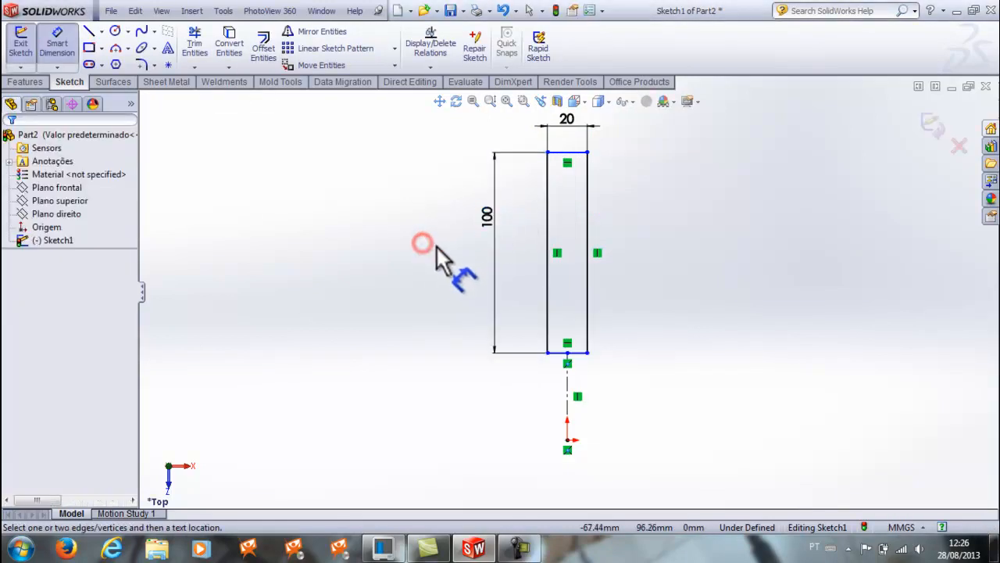
Dimension the distance from the rectangle's upper edge to the origin as 220 mm and end dimensioning.
left_click(570, 155)
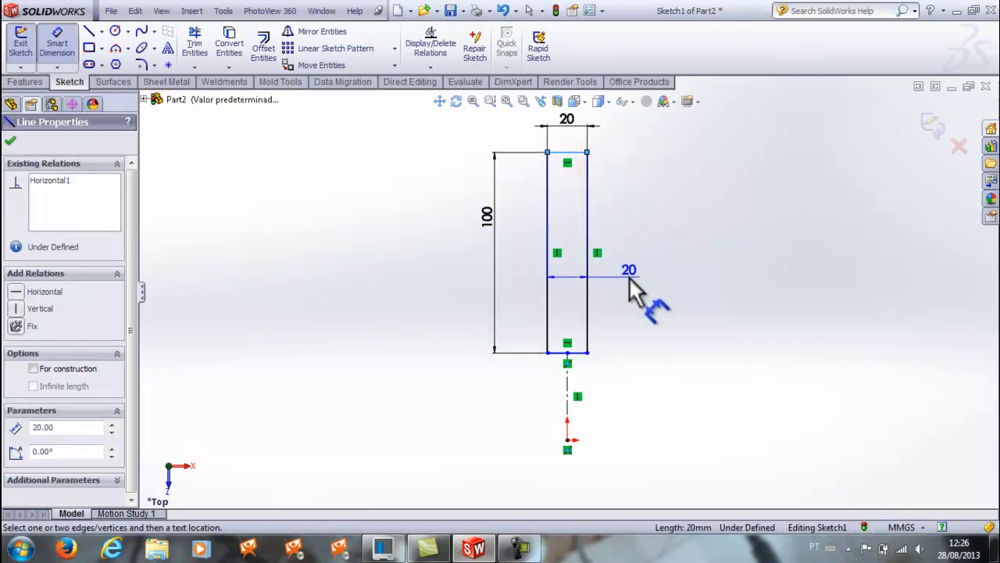
left_click(567, 440)
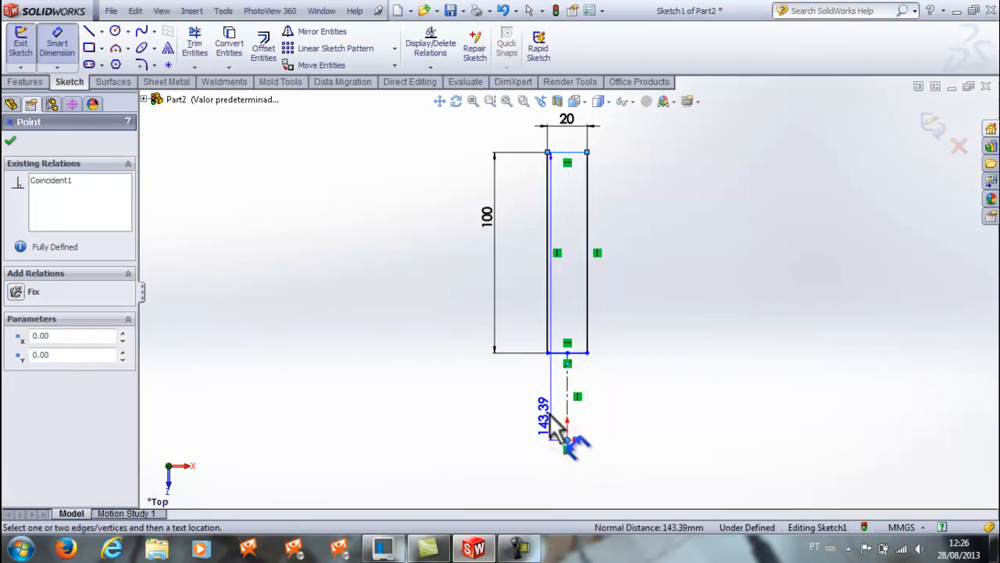
left_click(452, 292)
type("220")
key("Return")
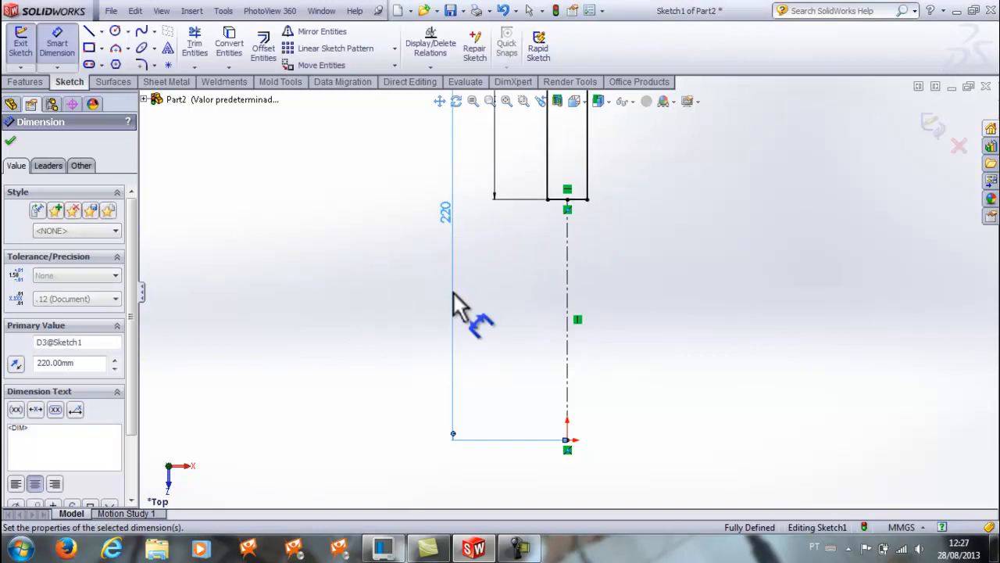
left_click(377, 259)
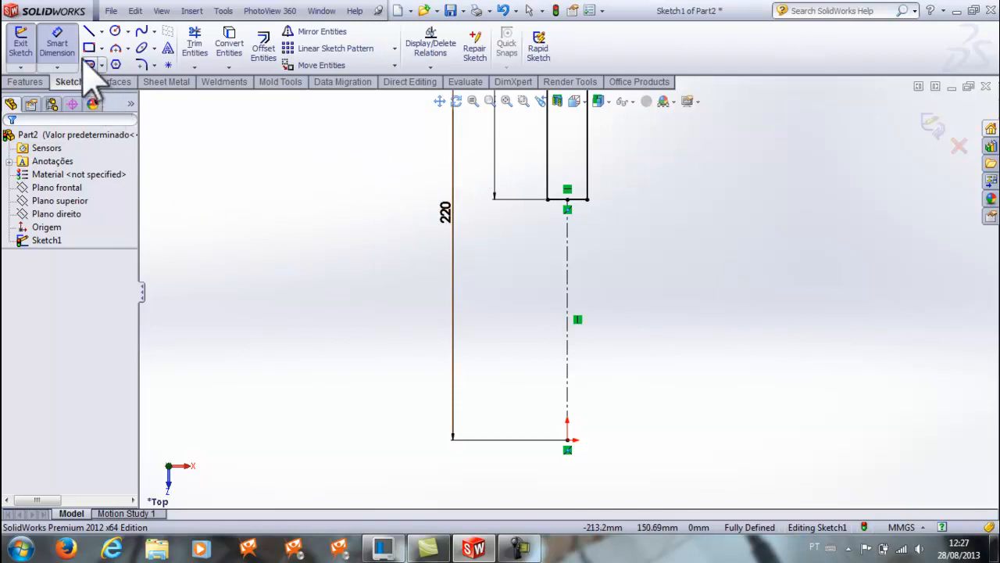
left_click(63, 48)
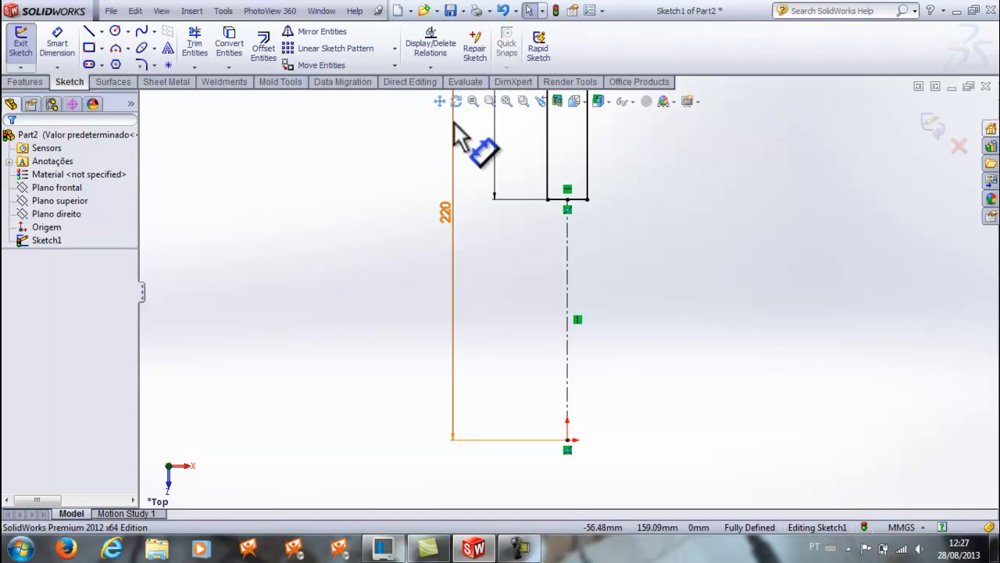
Set up a boss extrusion of the rectangle with the Mid Plane end condition and a depth of 15 mm.
left_click(506, 102)
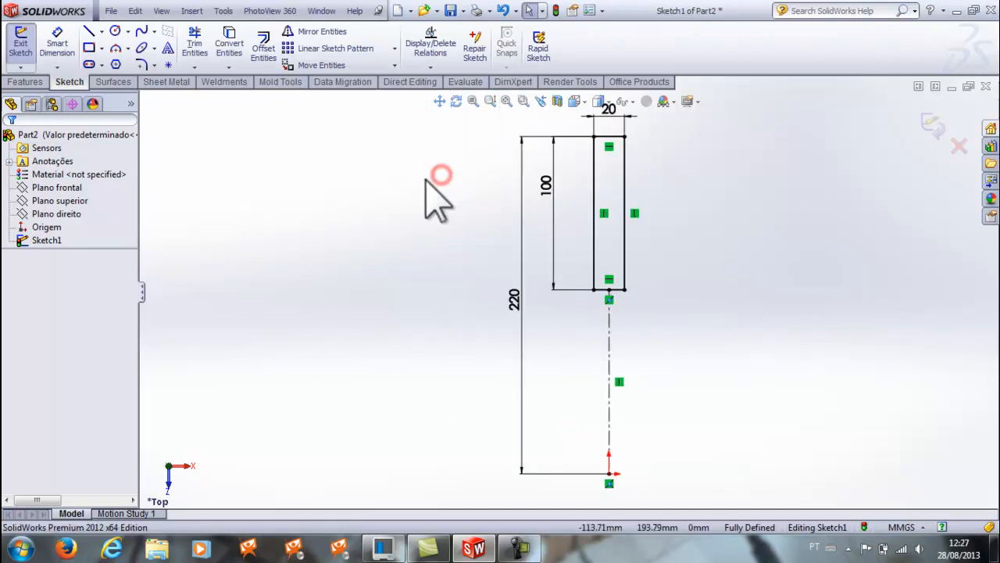
left_click(25, 82)
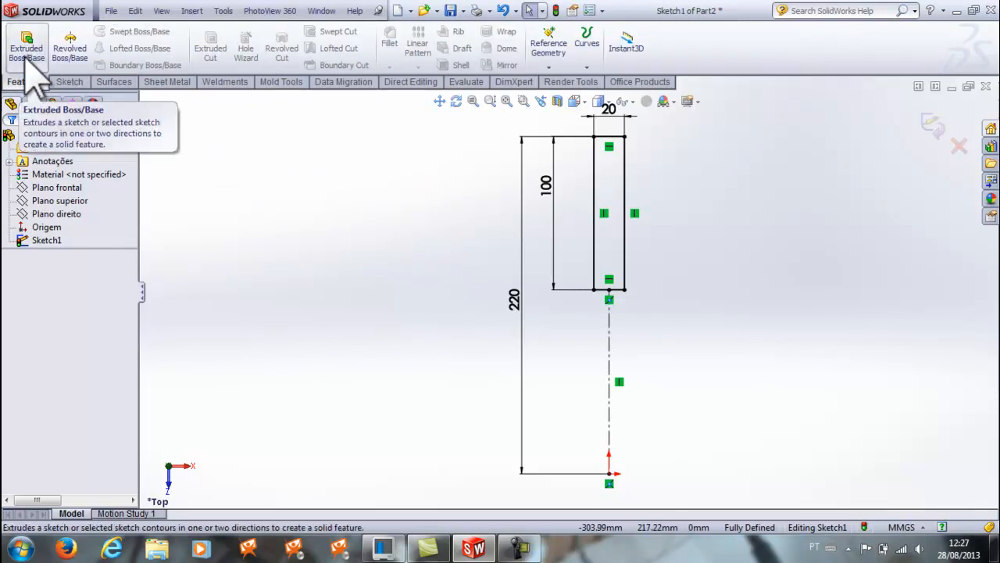
left_click(26, 51)
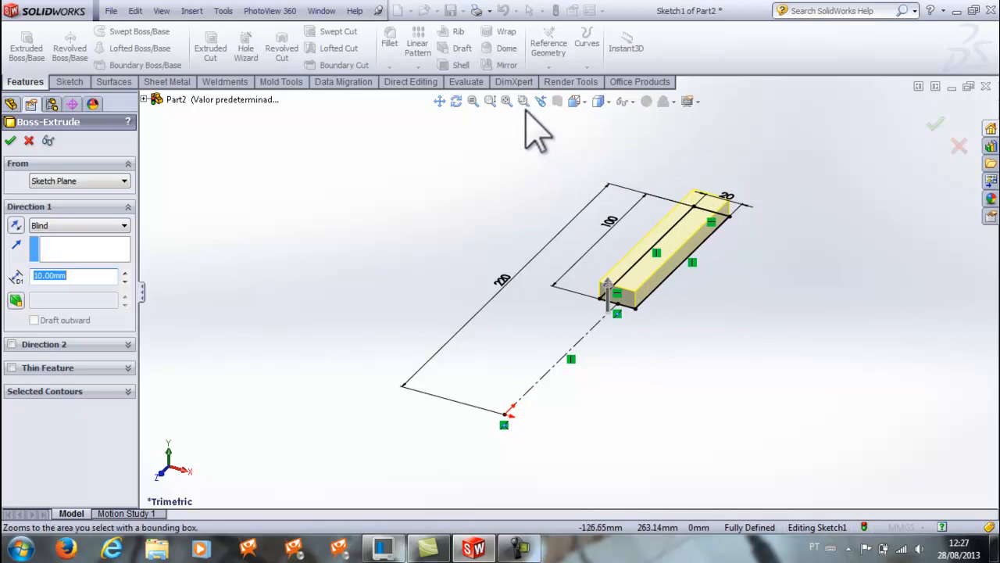
left_click(524, 101)
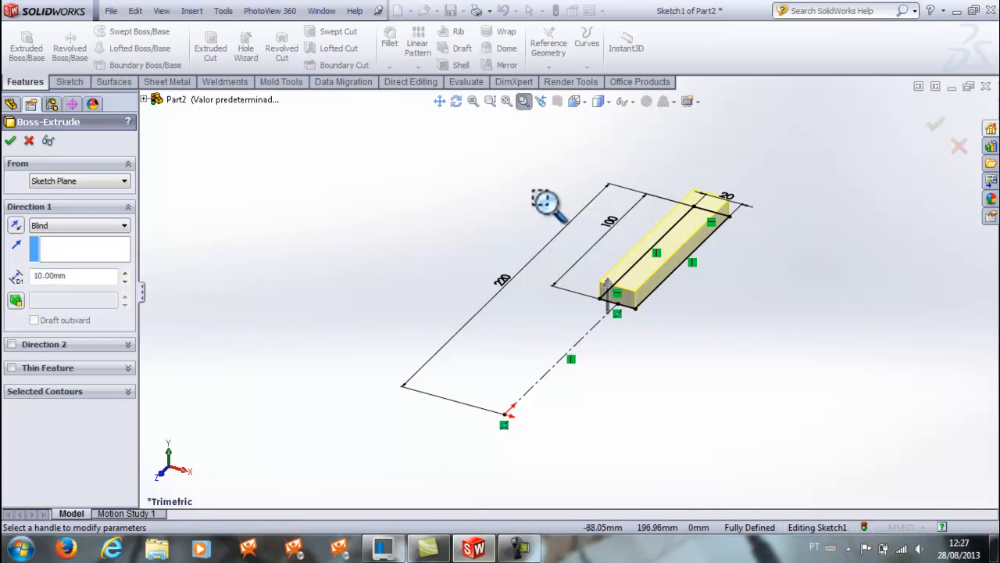
left_click_drag(530, 160, 792, 320)
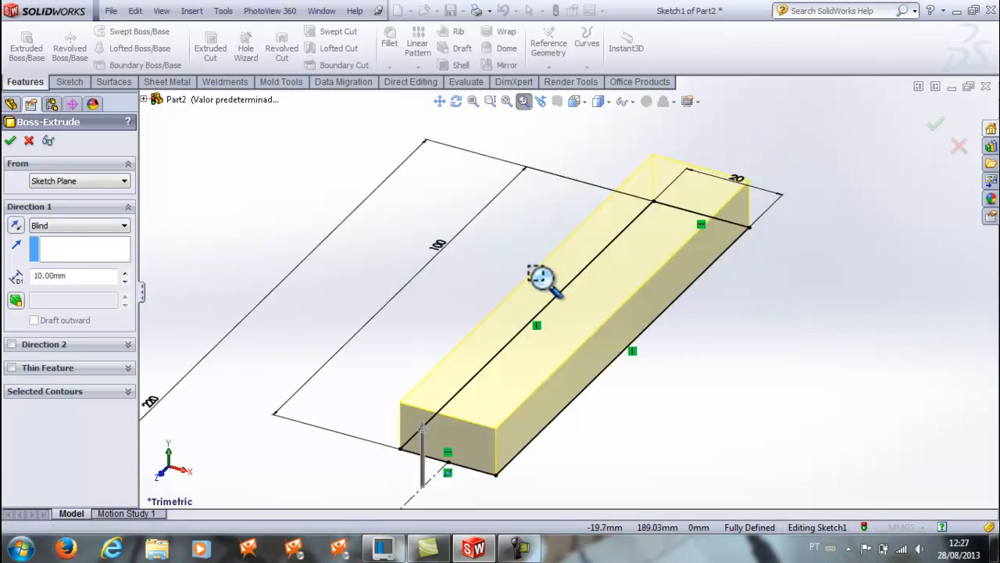
left_click(93, 226)
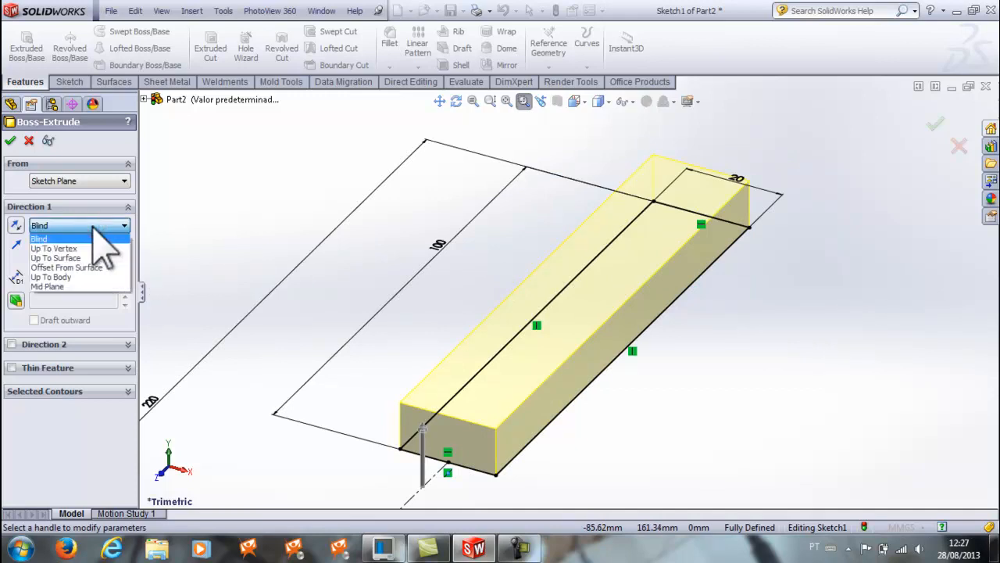
left_click(48, 286)
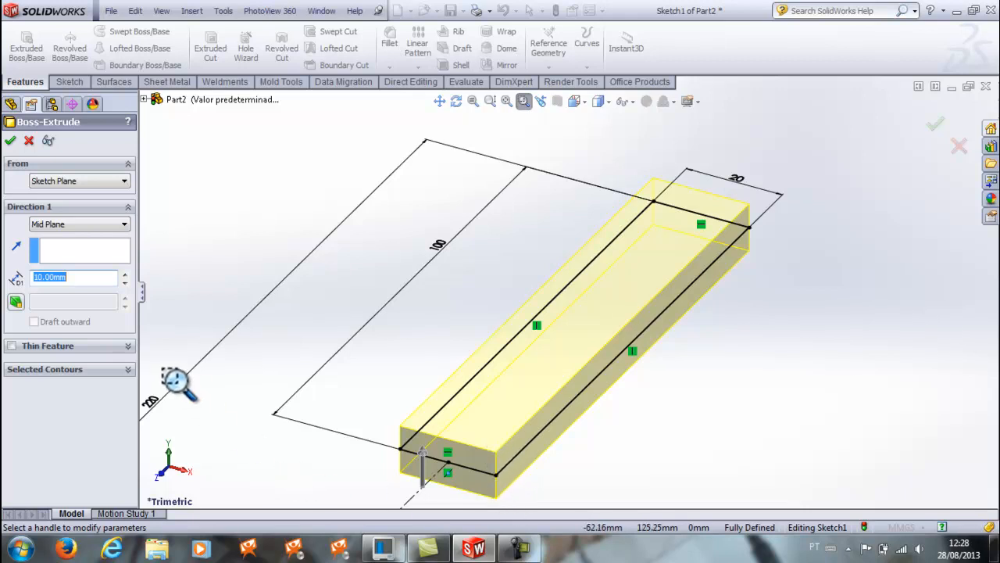
left_click(17, 278)
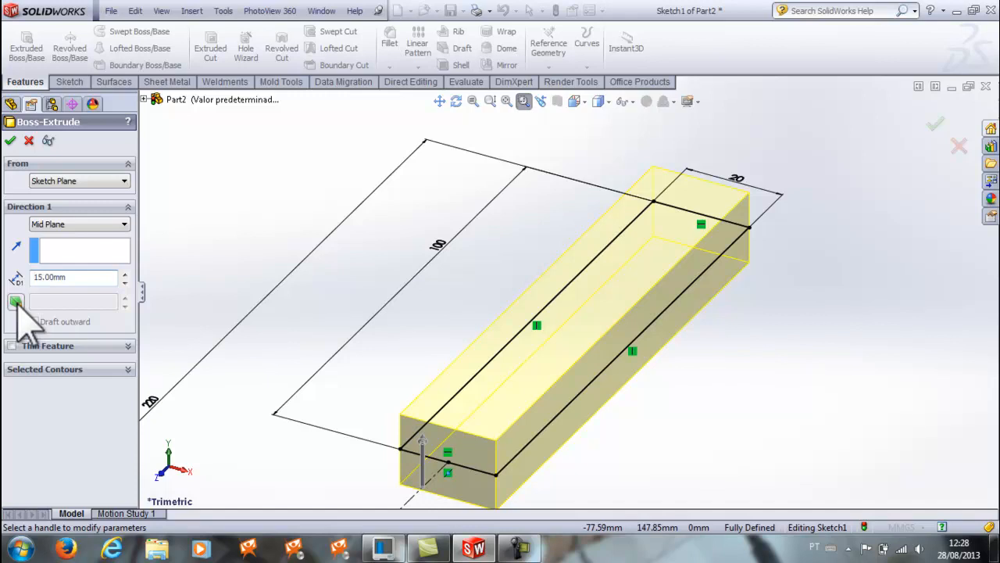
Turn on draft for the extrusion and set the draft angle to 8 degrees.
left_click(16, 301)
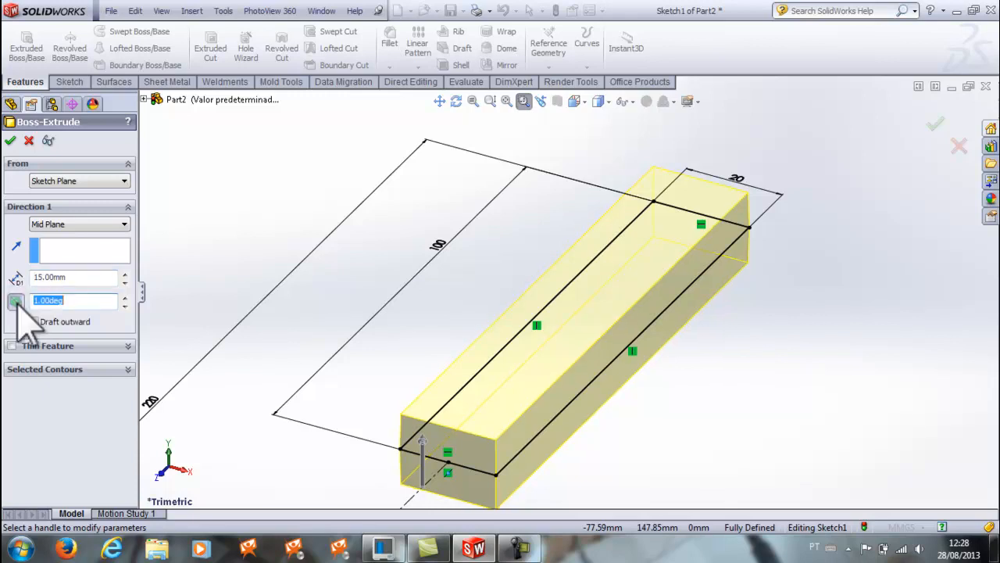
left_click(124, 298)
left_click(124, 298)
left_click(125, 298)
left_click(124, 298)
left_click(124, 297)
left_click(125, 298)
left_click(125, 298)
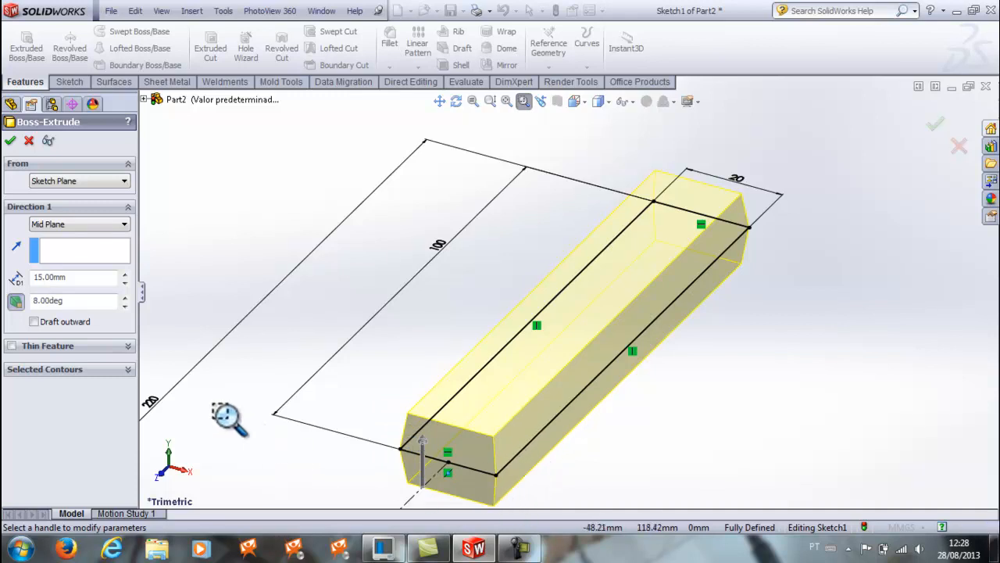
Try the Draft outward option on the extrusion and switch it back off.
left_click(35, 322)
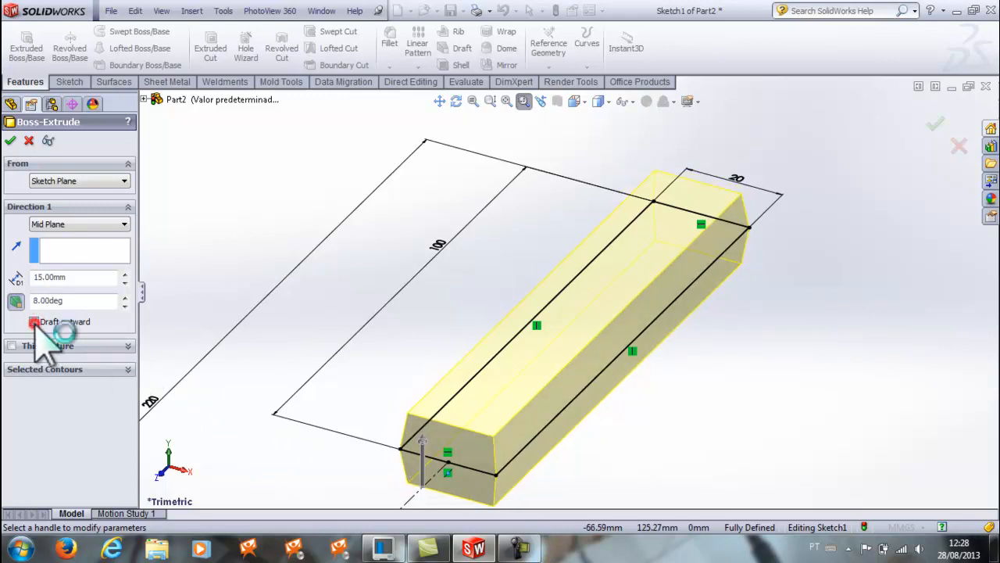
left_click(35, 321)
left_click(34, 323)
left_click(35, 323)
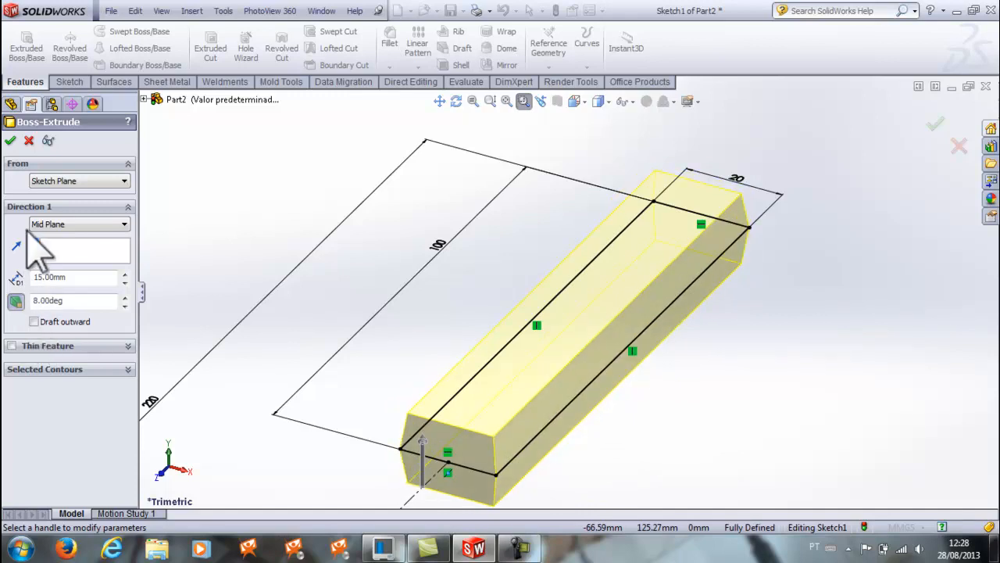
Accept the drafted mid-plane extrusion and clear the selection.
left_click(11, 141)
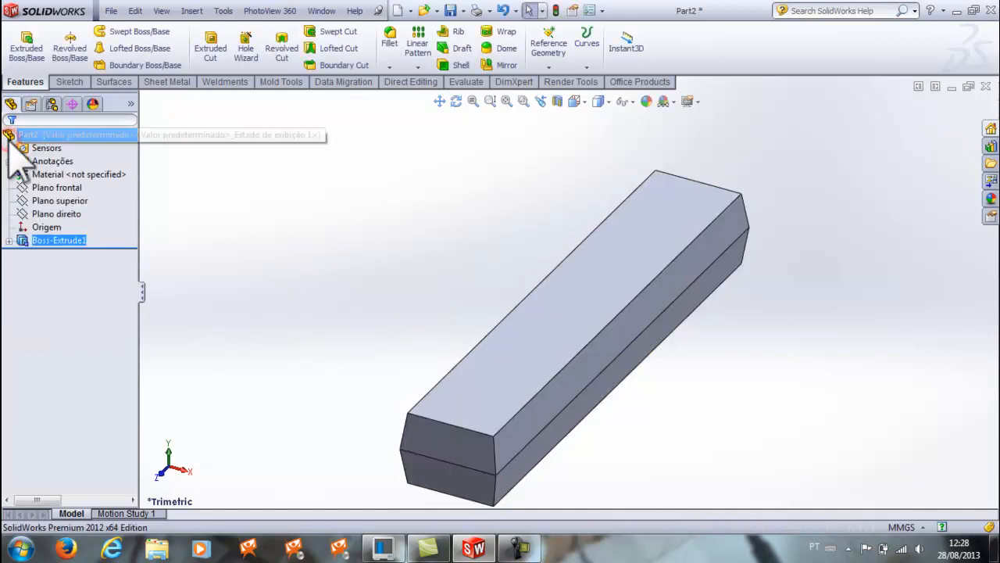
left_click(292, 245)
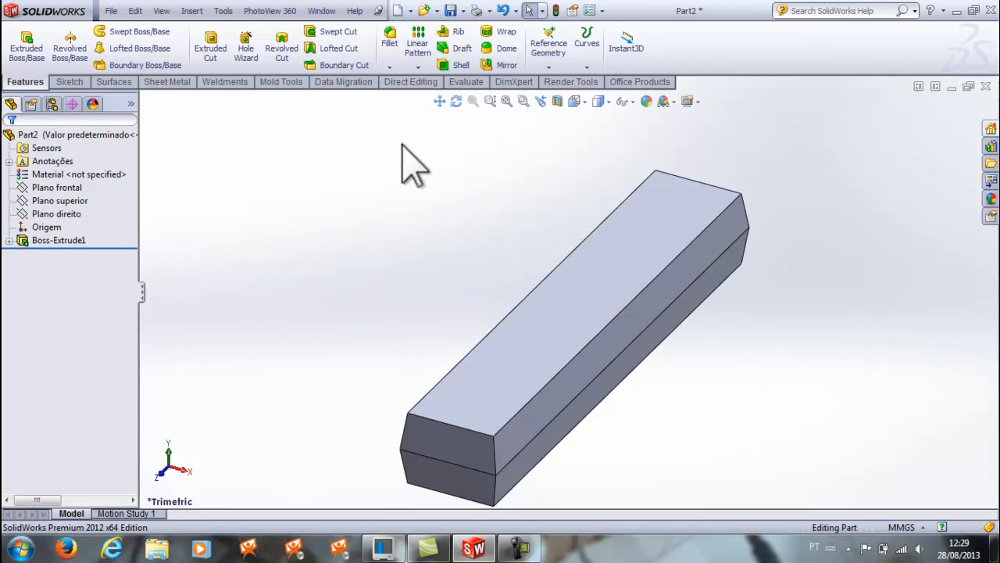
Start a new sketch on the front plane (Plano frontal) and orient the view normal to it.
left_click(575, 103)
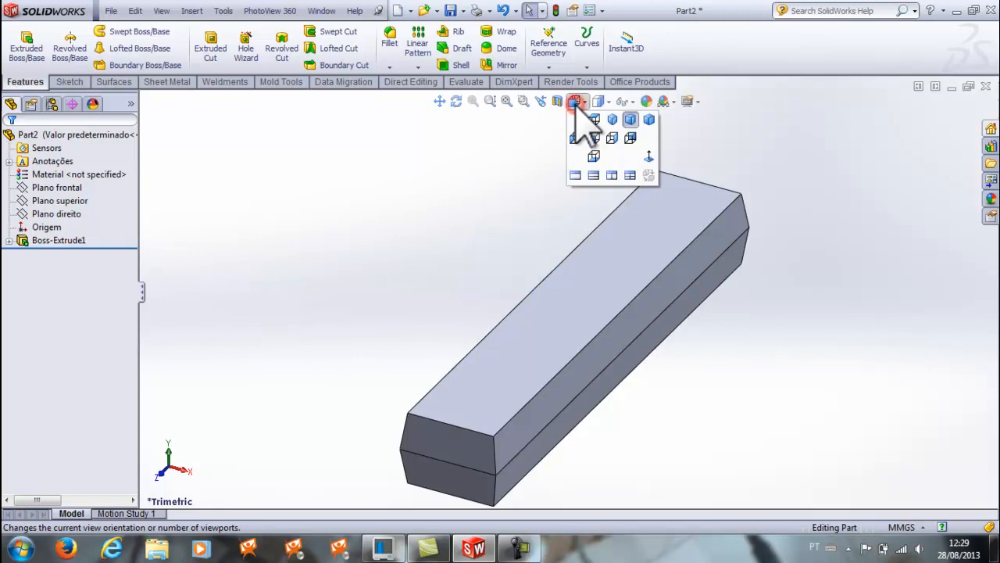
left_click(612, 120)
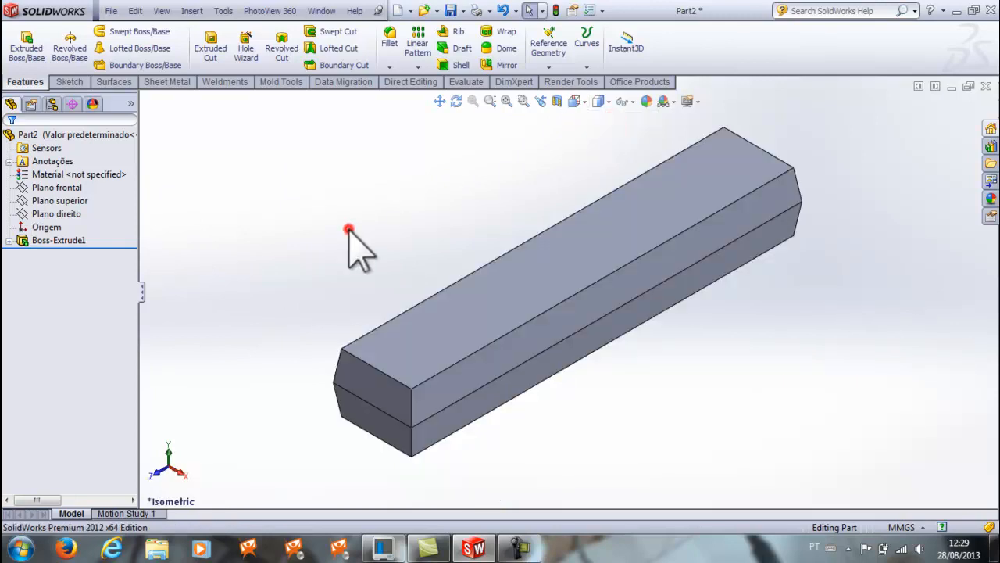
left_click(85, 201)
left_click(75, 188)
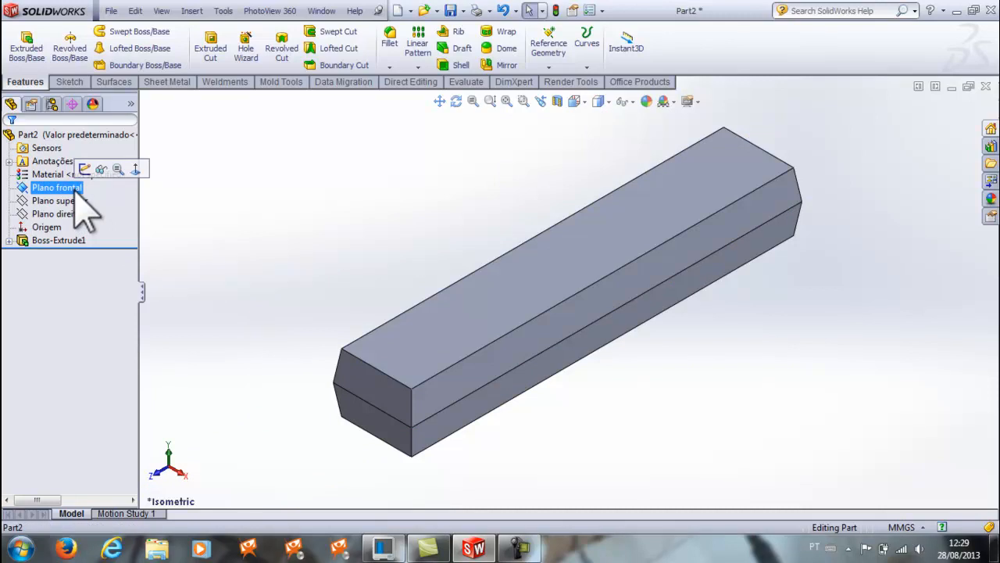
left_click(70, 82)
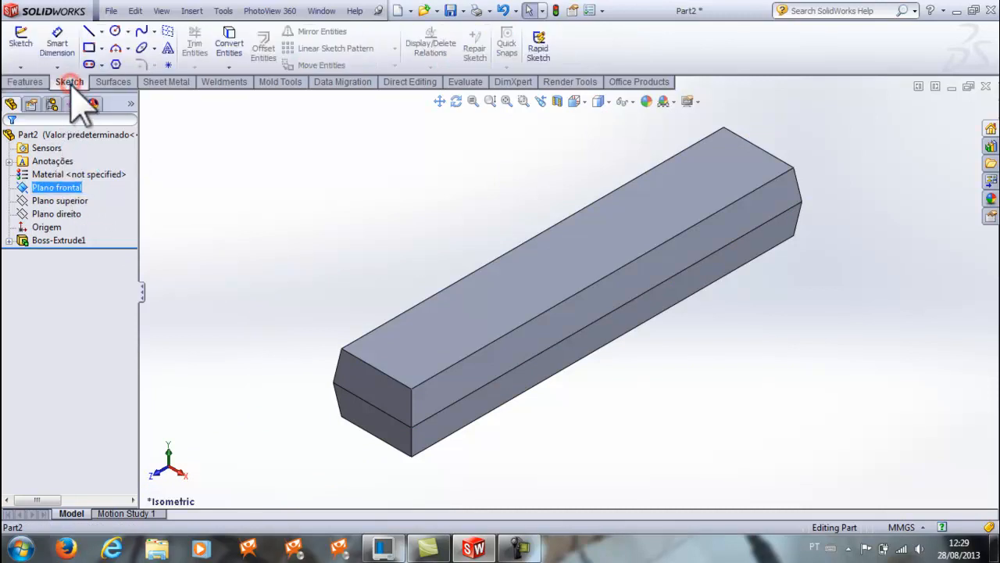
left_click(21, 43)
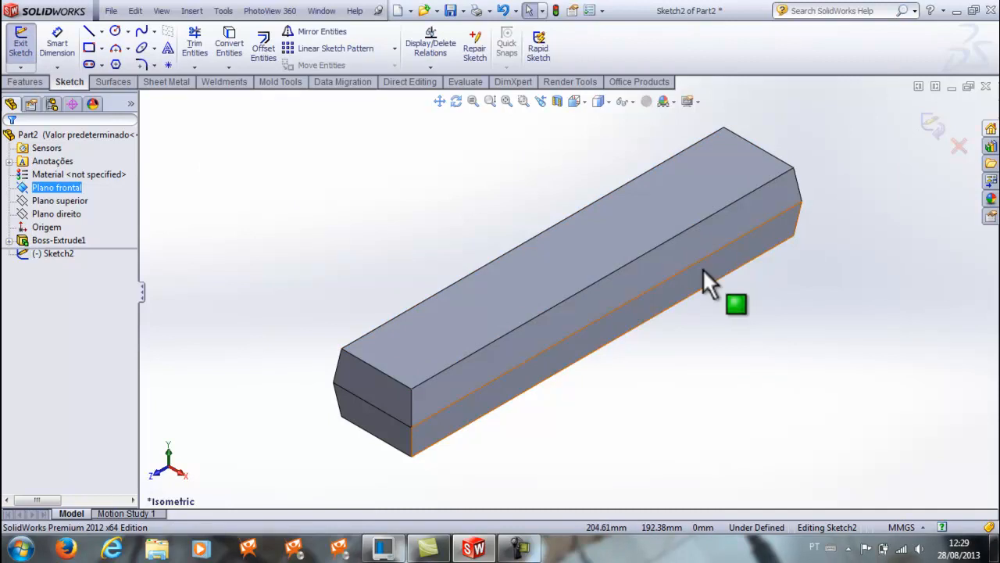
left_click(574, 102)
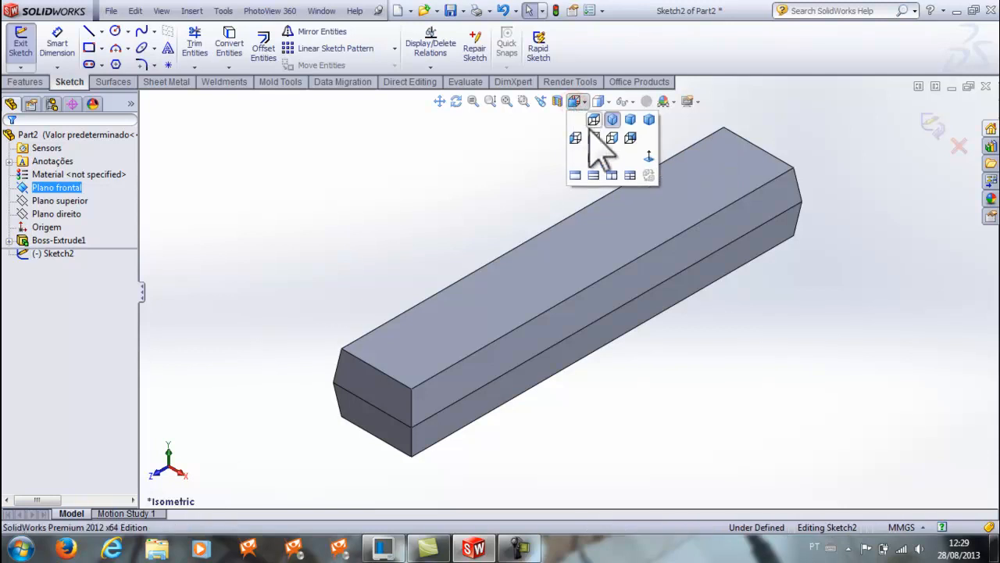
left_click(649, 156)
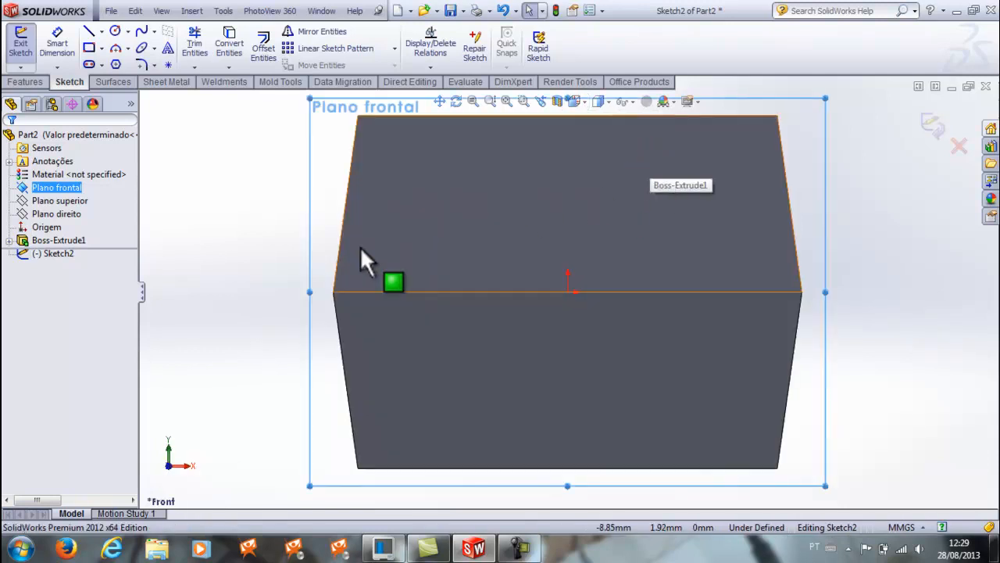
left_click(239, 242)
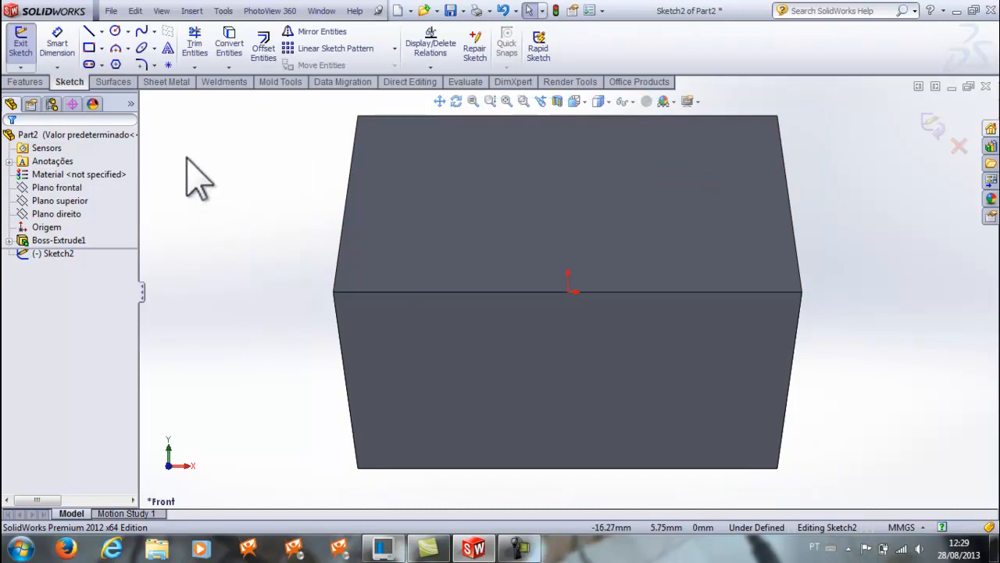
Sketch a circle about 10 mm in diameter centred on the origin.
left_click(115, 32)
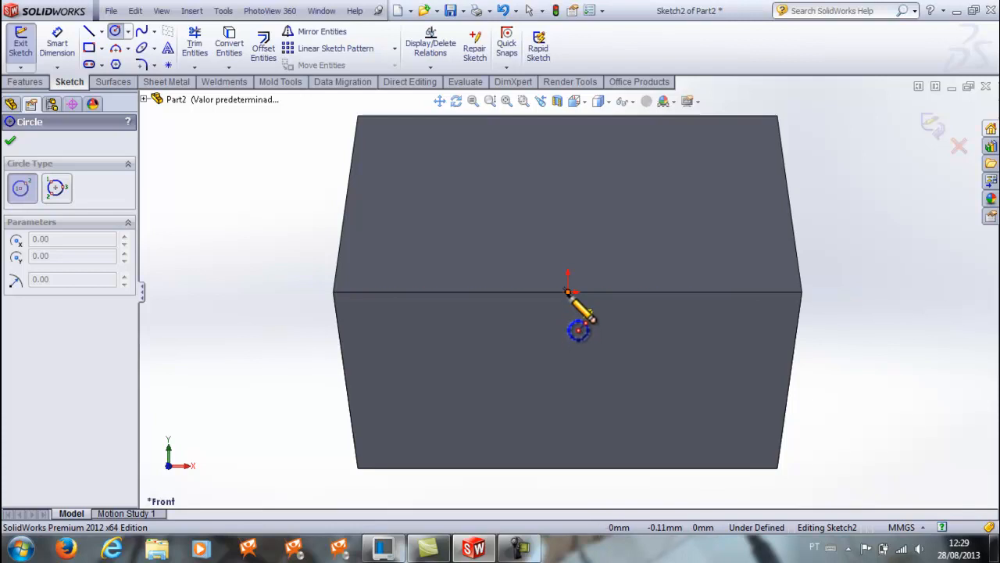
left_click(568, 292)
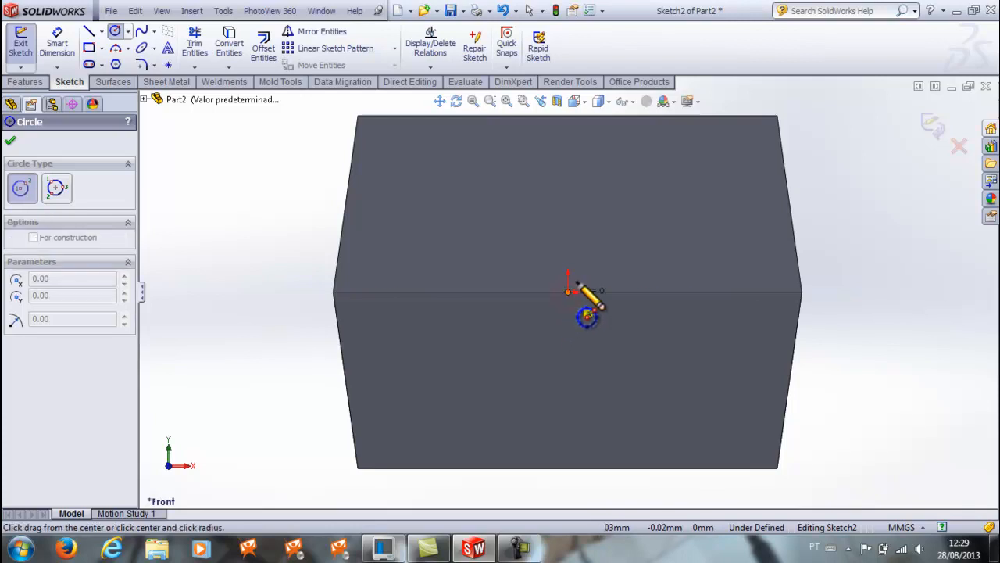
left_click(657, 215)
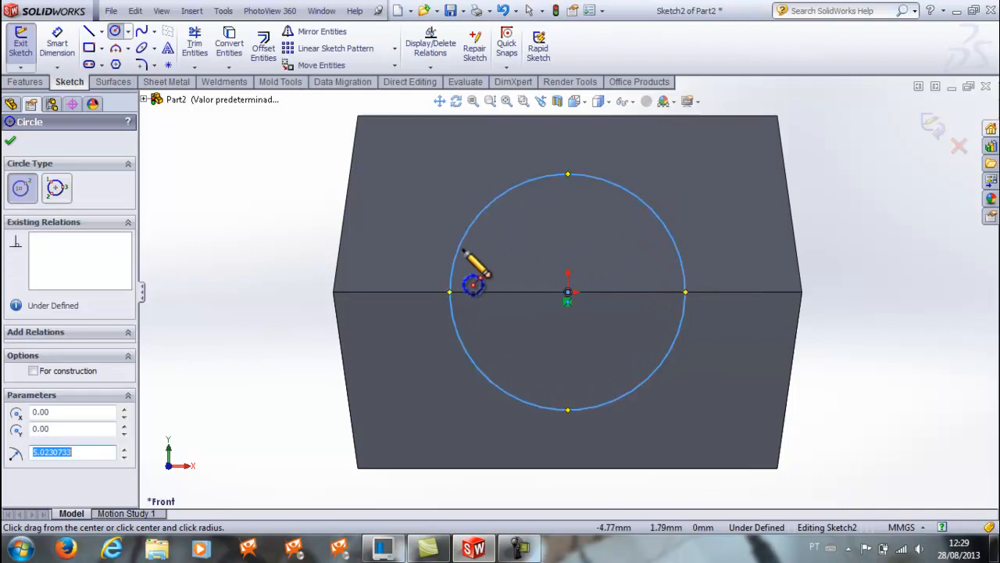
Dimension the circle's diameter and set it to 12 mm.
left_click(63, 47)
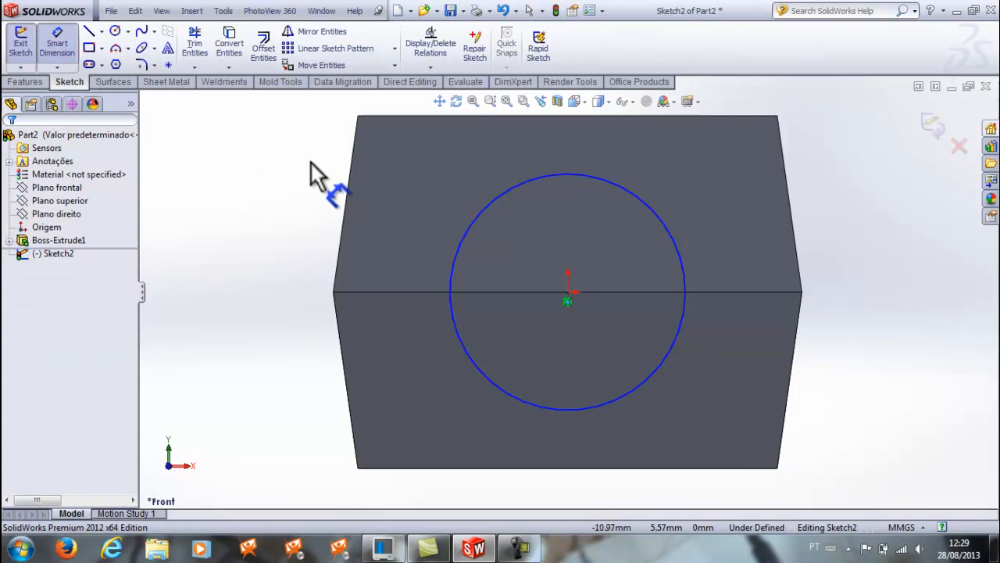
left_click(478, 216)
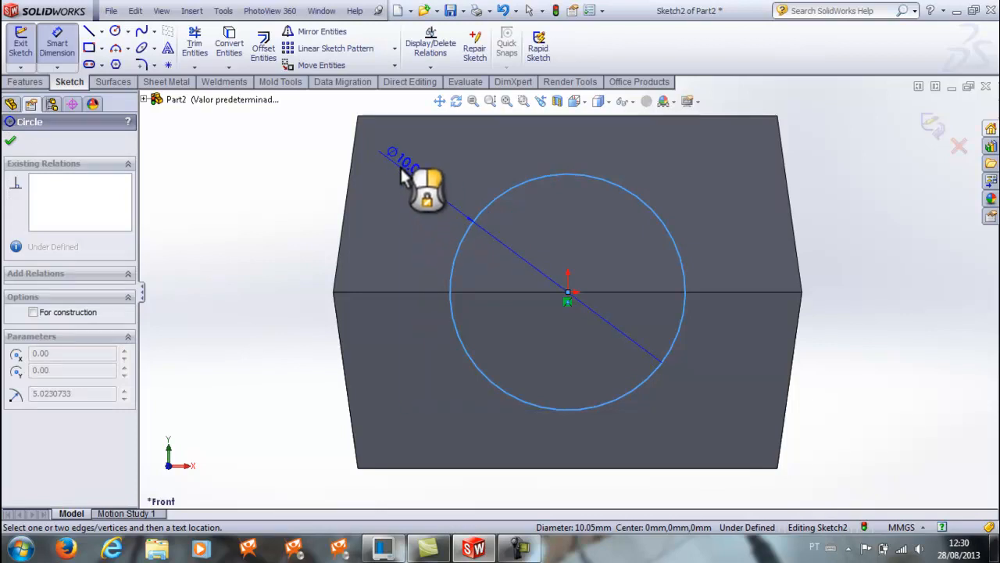
left_click(401, 176)
type("12")
key("Return")
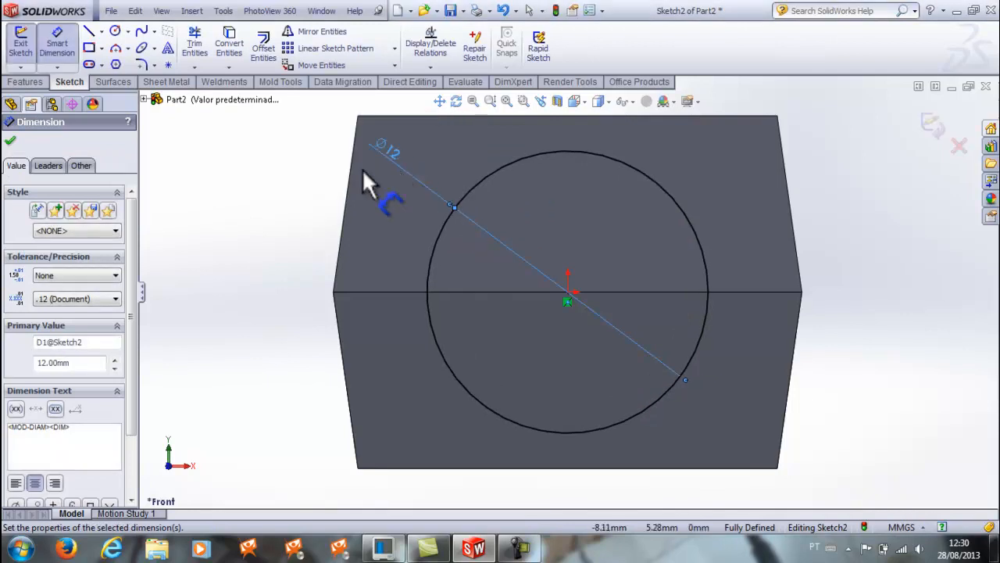
left_click(313, 172)
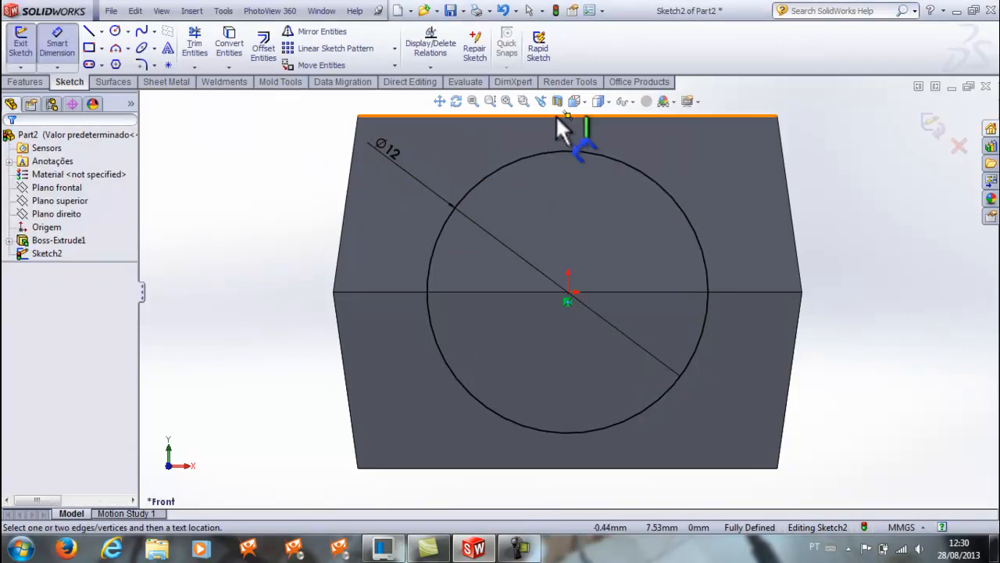
Set up a blind boss extrusion of the circle, reversed towards the drafted bar, with a depth of 120 mm.
left_click(577, 102)
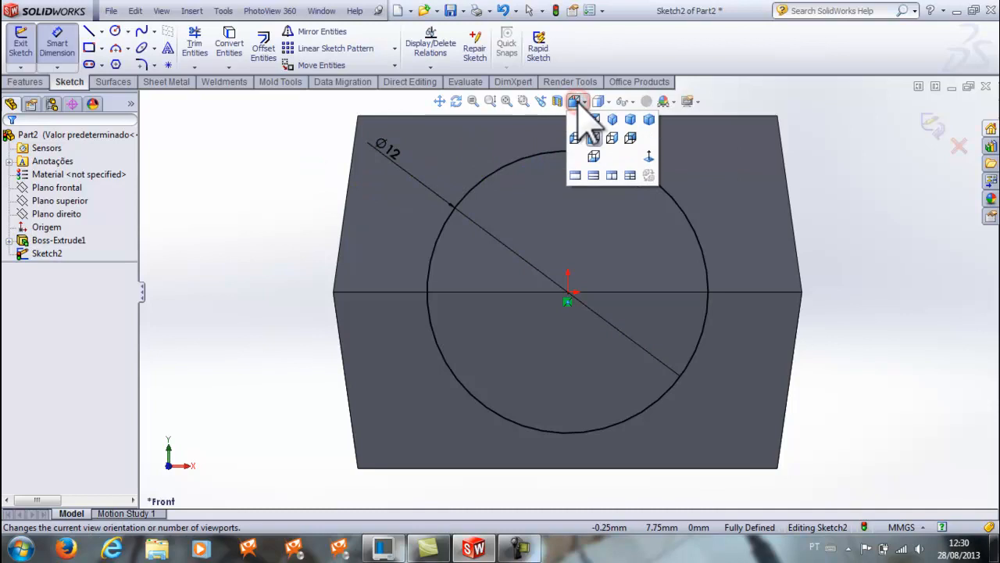
left_click(613, 118)
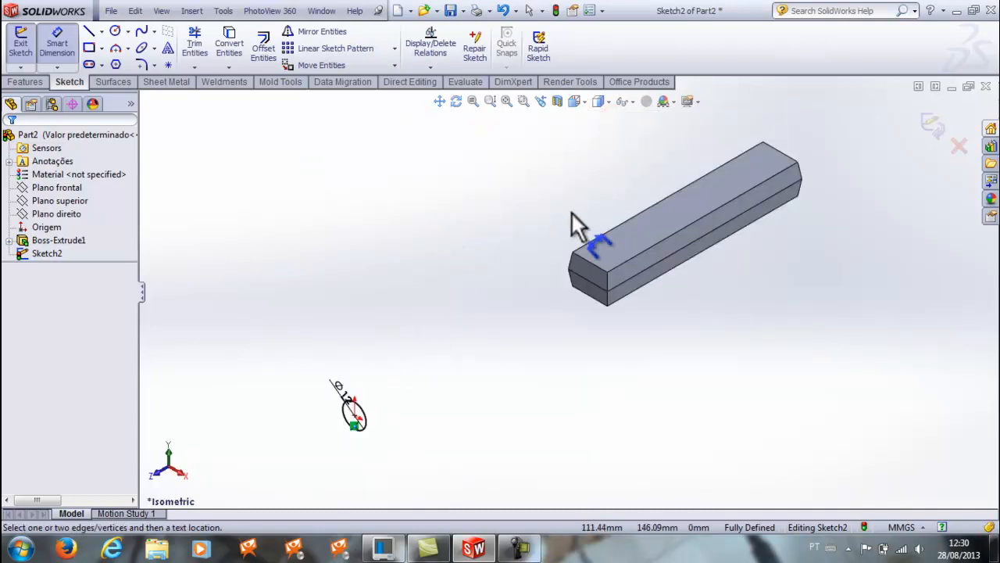
left_click(34, 85)
left_click(26, 47)
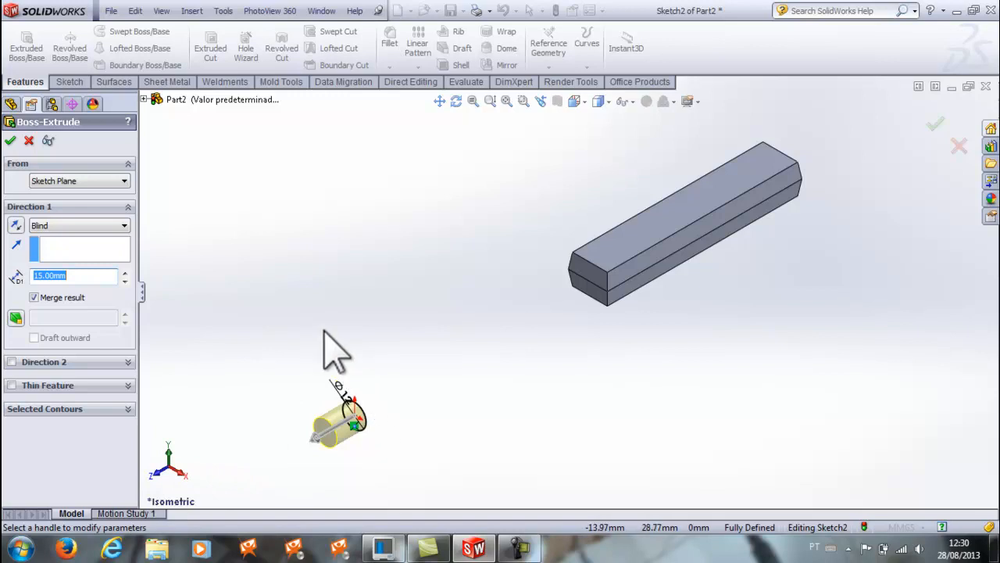
left_click(15, 227)
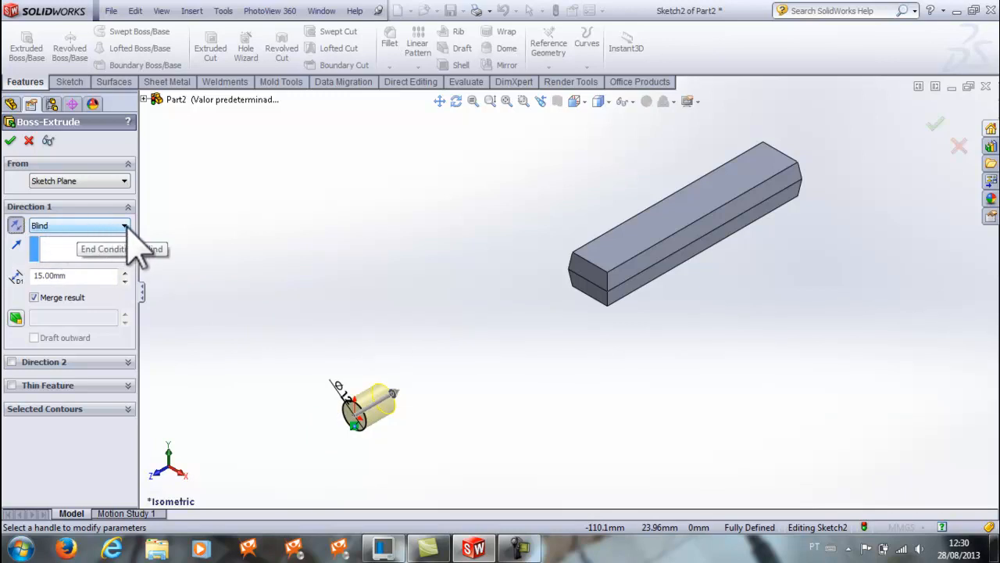
left_click(88, 278)
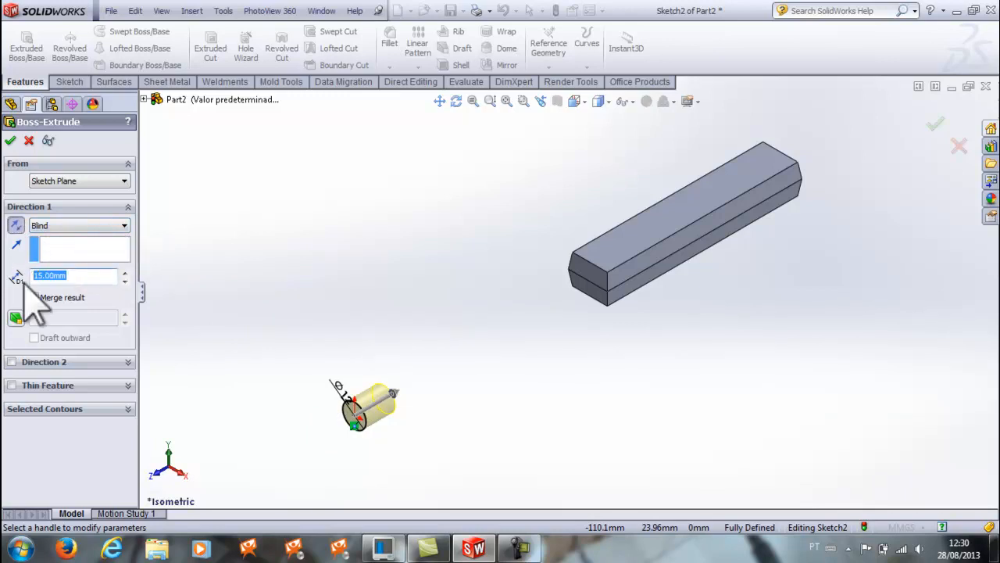
key("Return")
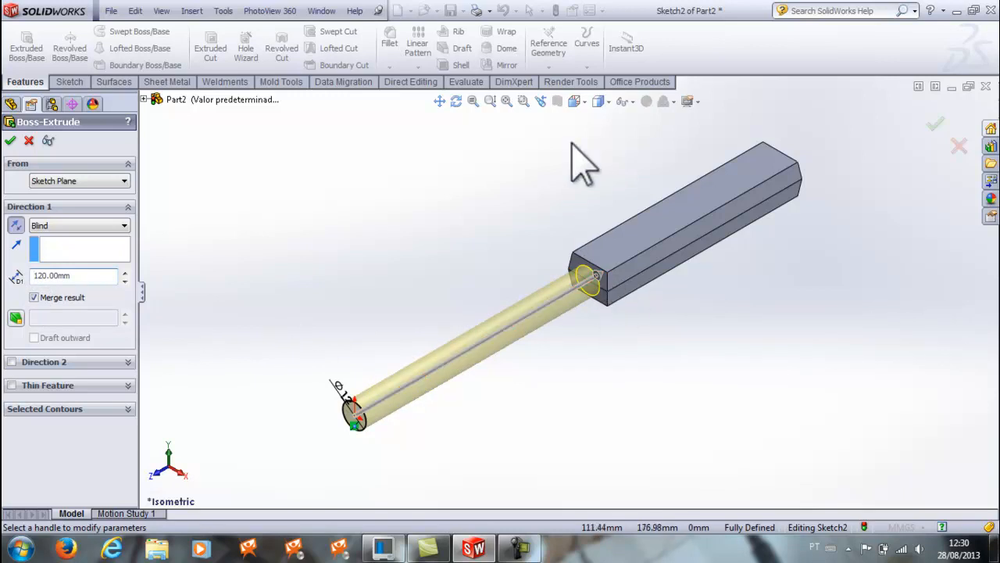
Change the cylinder extrusion's end condition to Up To Next so it meets the bar's drafted end, and accept it.
left_click(583, 102)
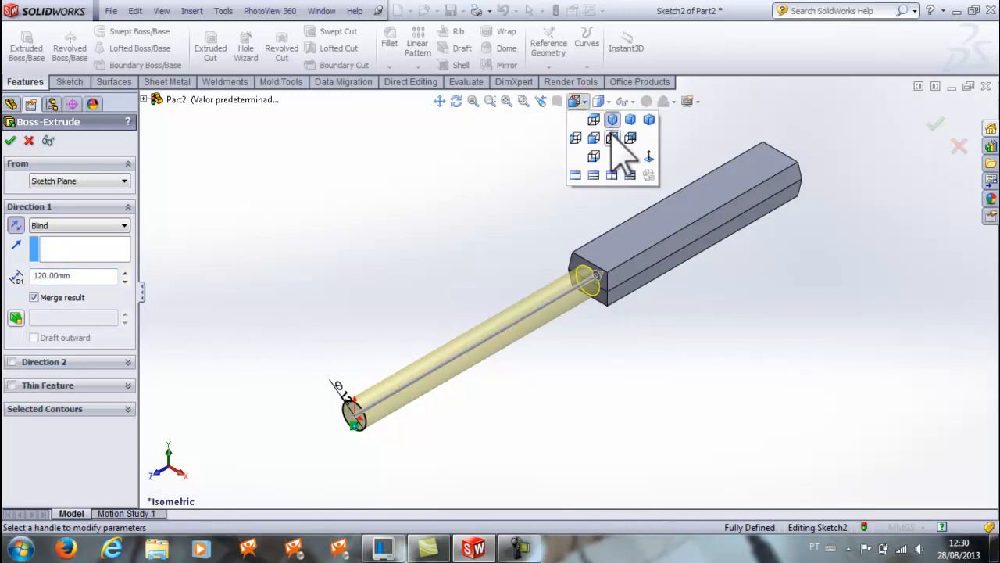
left_click(614, 138)
left_click(523, 101)
left_click_drag(593, 271, 656, 338)
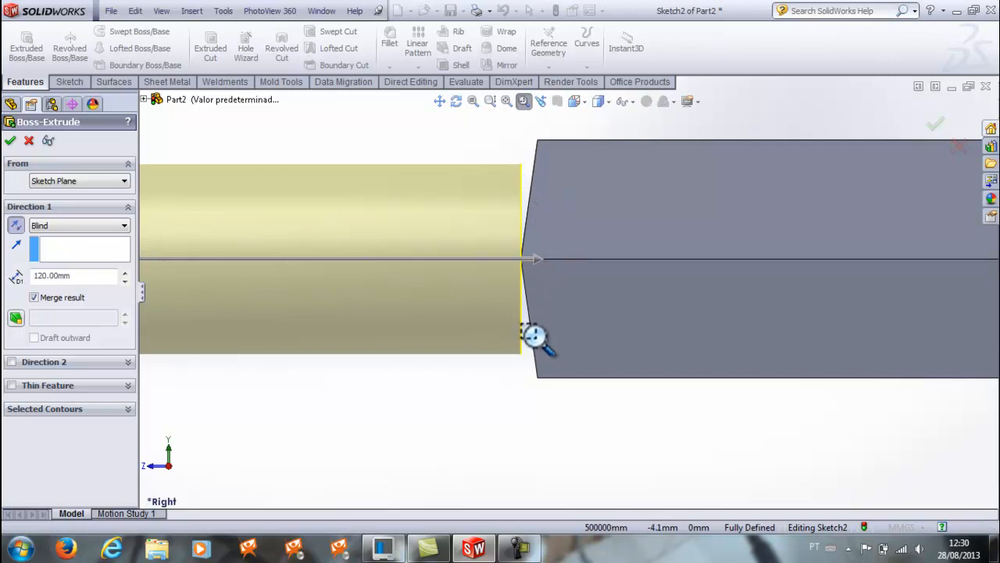
left_click(72, 225)
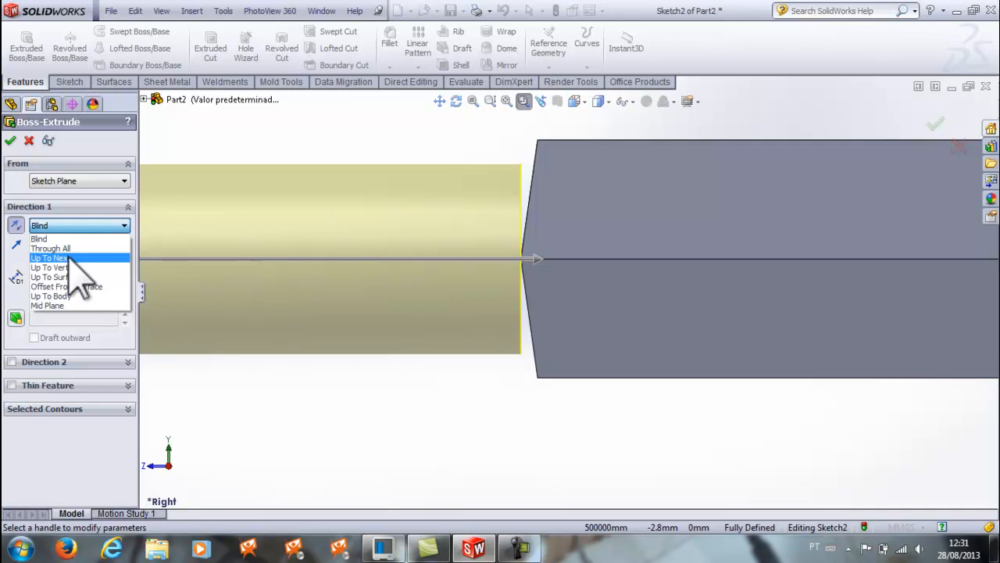
left_click(69, 258)
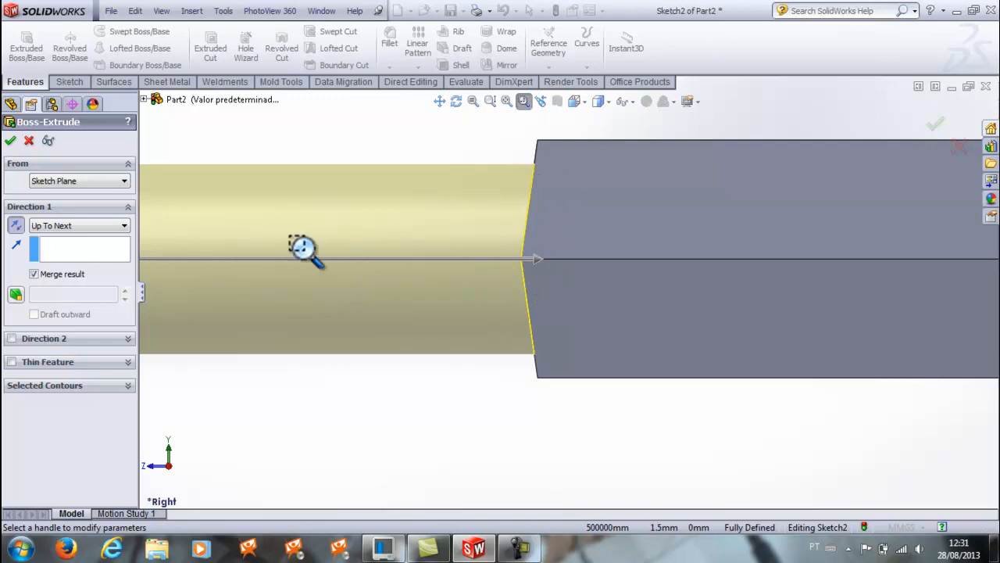
left_click(10, 140)
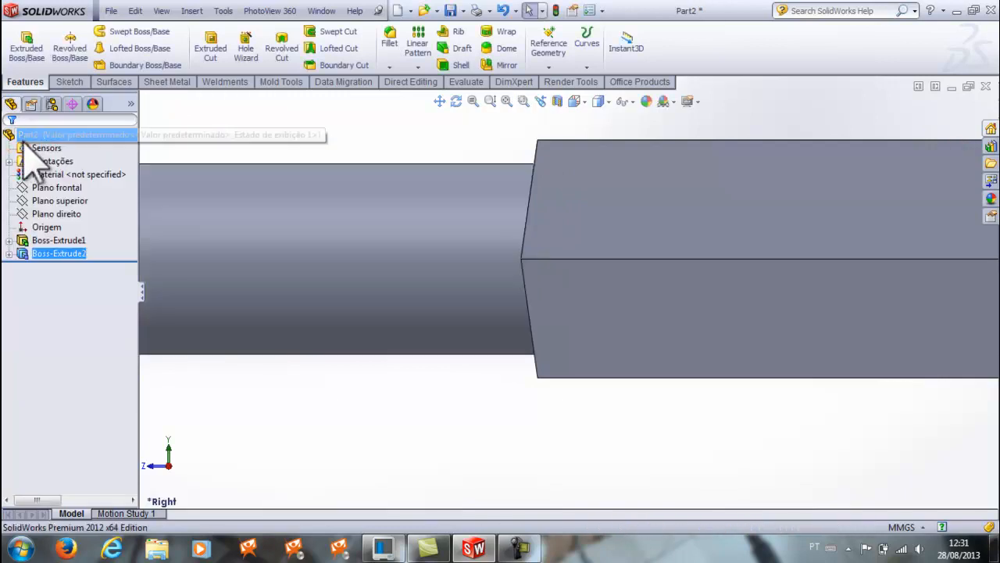
Start a new sketch on the top plane (Plano superior), viewed normal to it around the cylinder's free end.
left_click(576, 103)
left_click(612, 136)
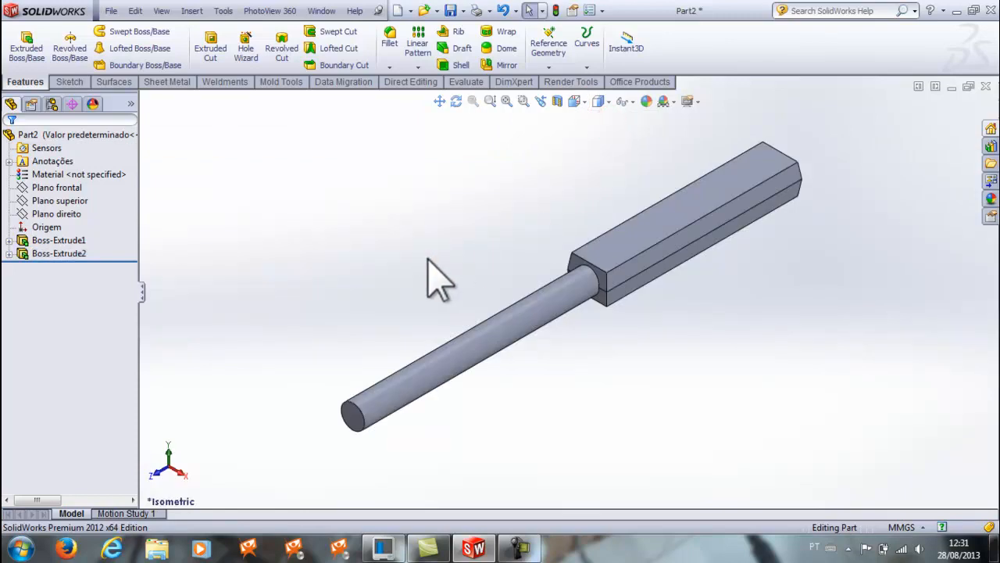
left_click(88, 203)
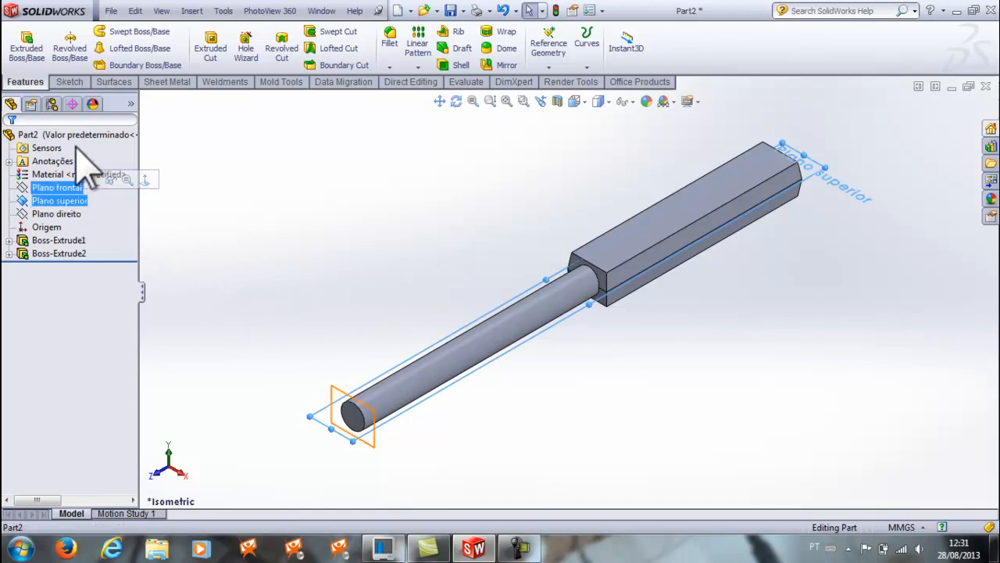
left_click(69, 82)
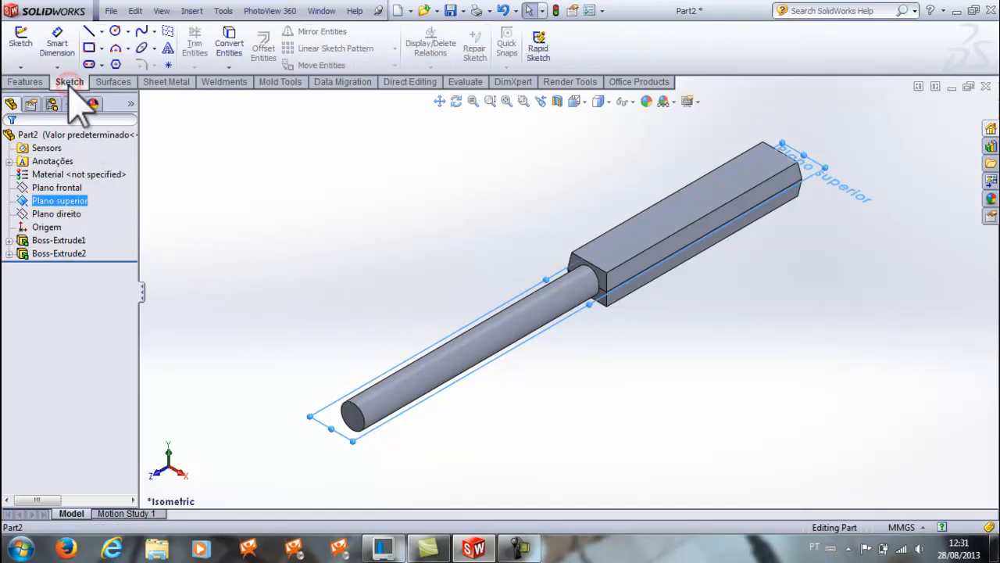
left_click(20, 39)
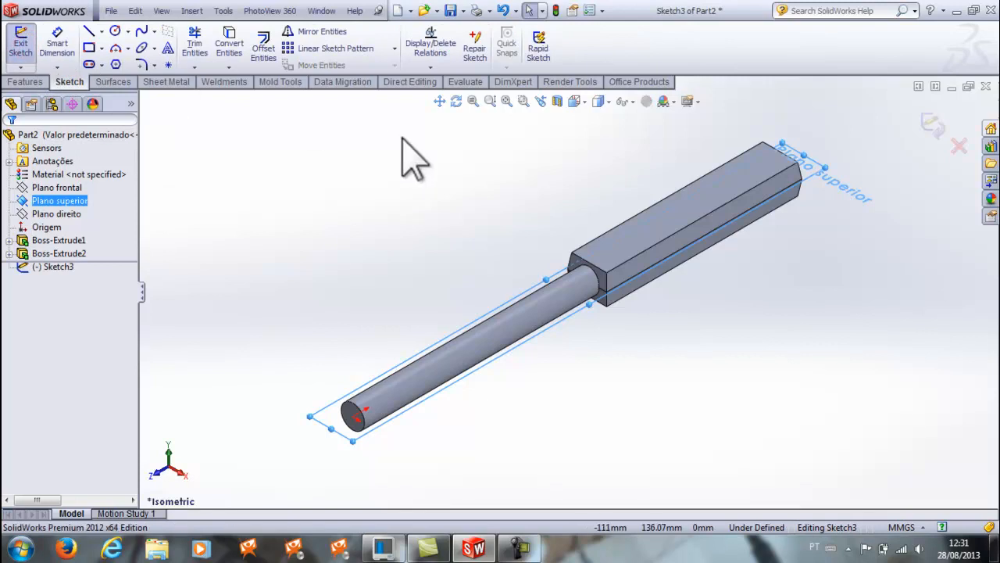
left_click(576, 100)
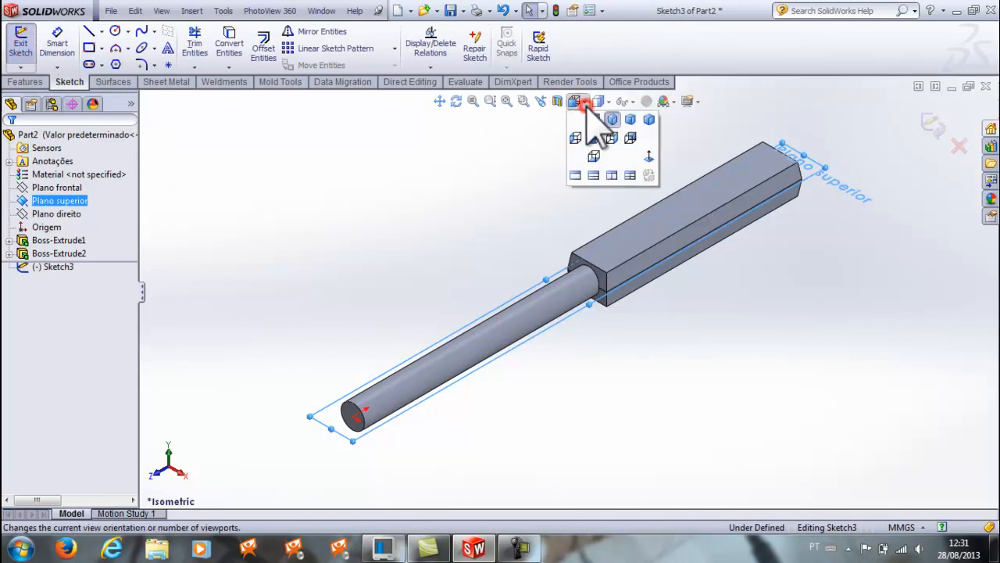
left_click(648, 156)
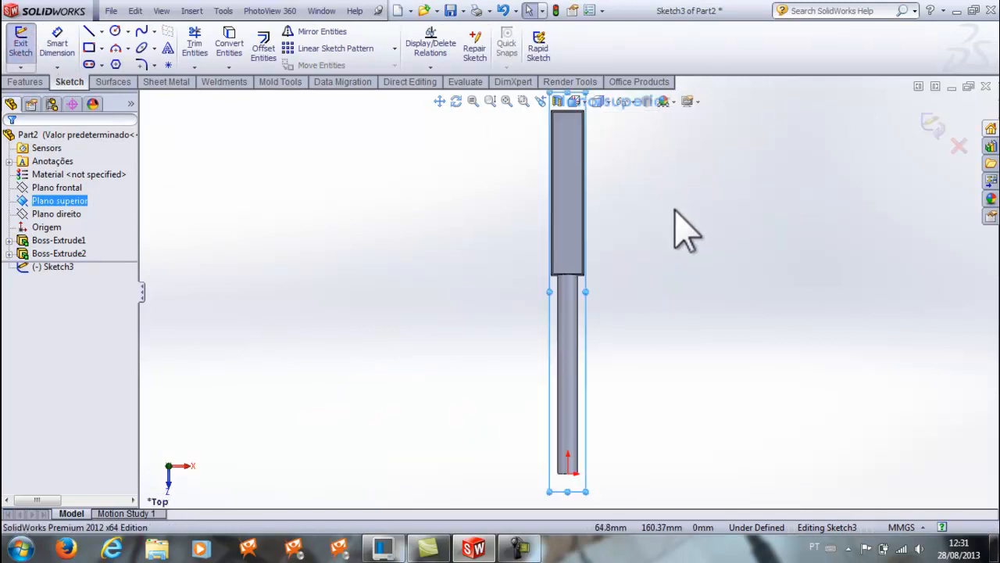
left_click(674, 209)
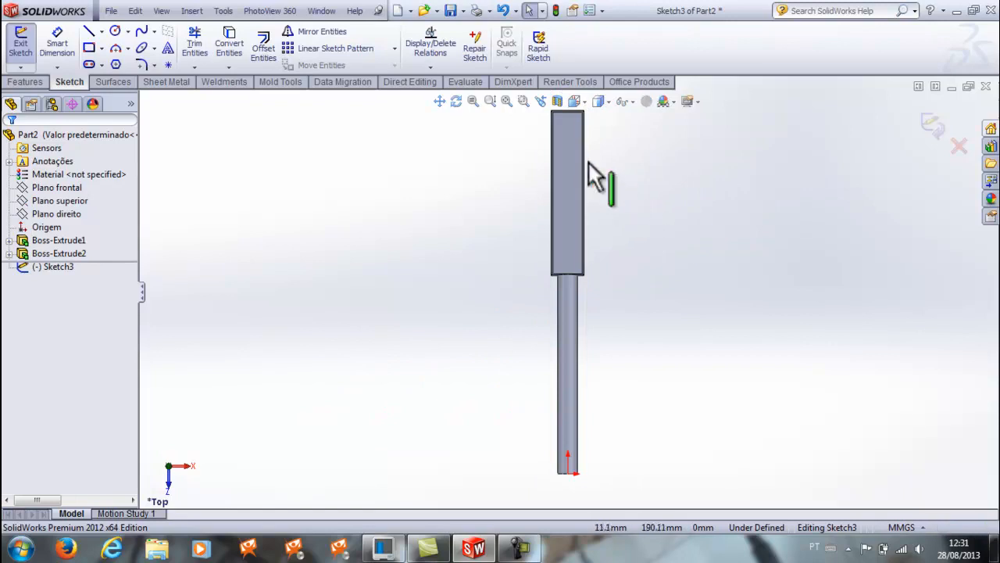
left_click(523, 102)
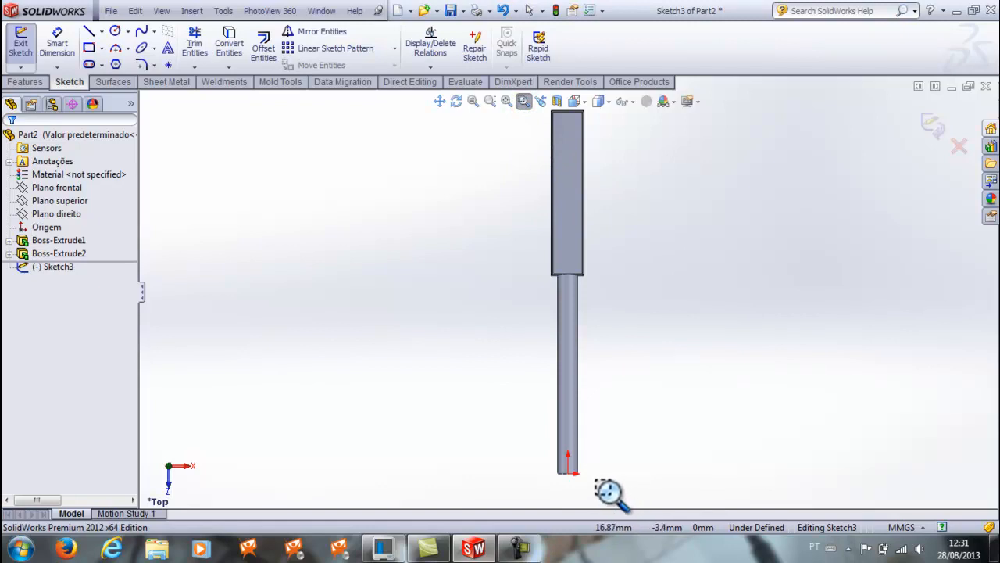
left_click_drag(596, 479, 419, 355)
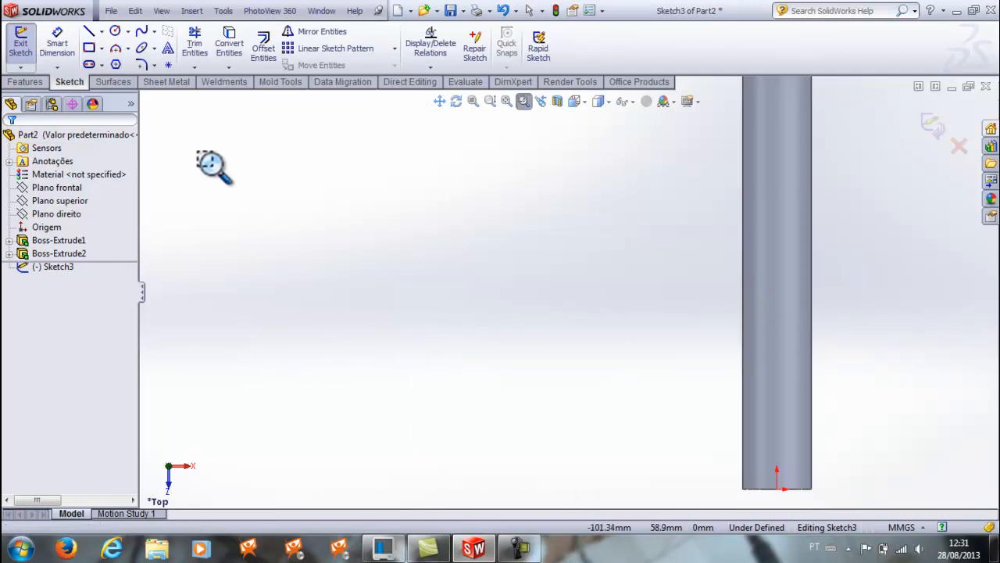
Sketch a closed egg-shaped profile beside the cylinder, using two slanted lines about 13.5 mm long, a lower tangent arc about 13.6 mm in radius and a smaller upper tangent arc.
left_click(90, 33)
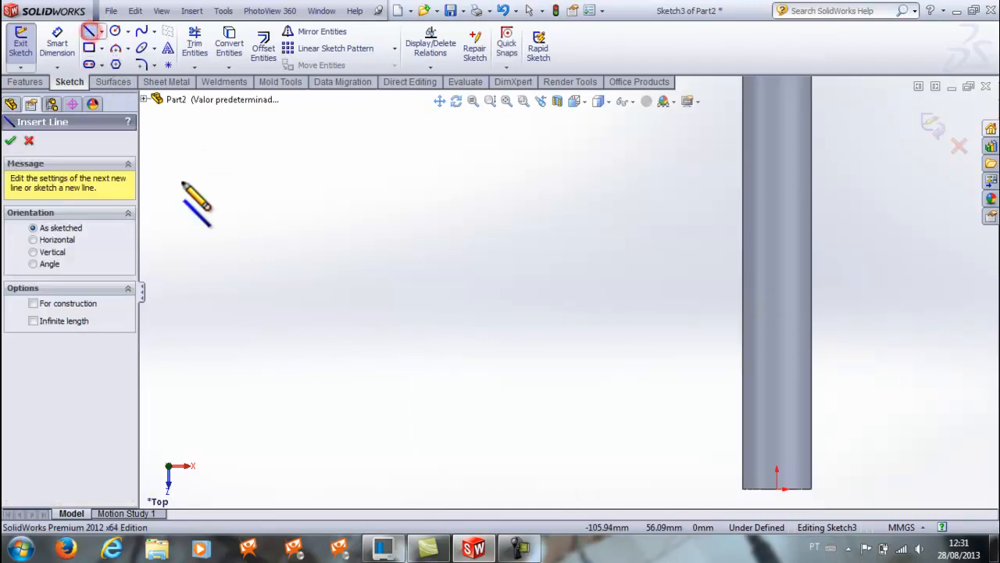
left_click(359, 275)
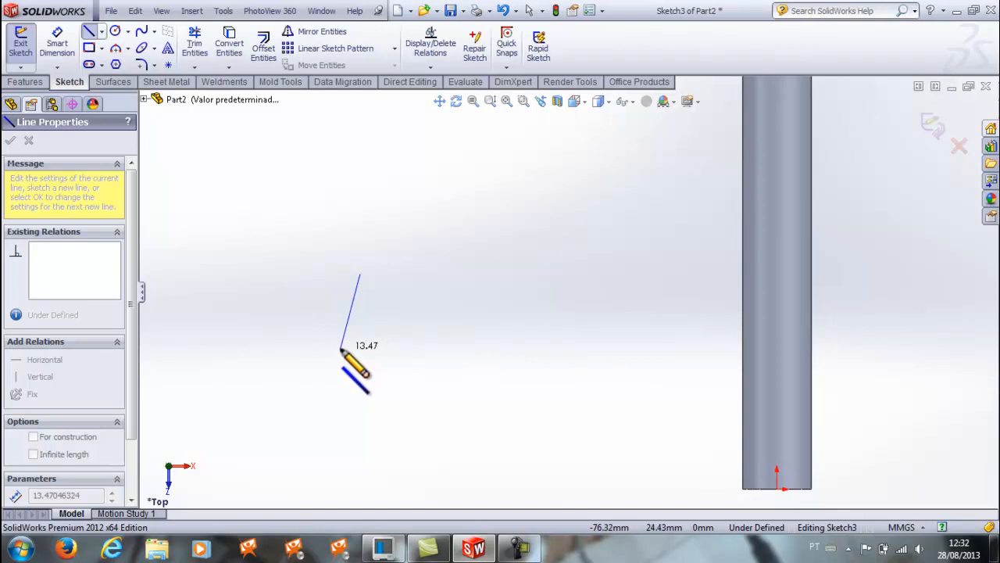
left_click(340, 349)
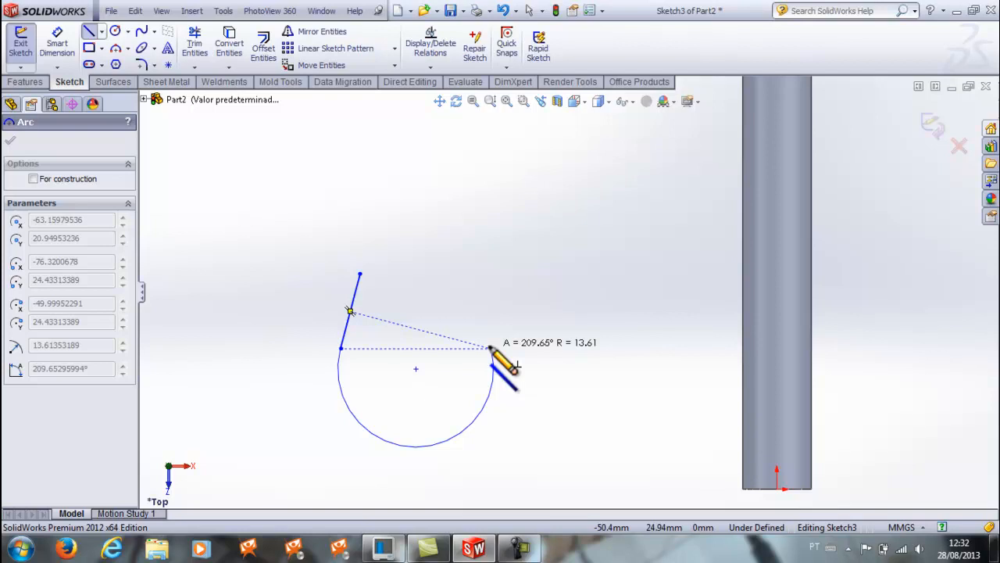
left_click(491, 348)
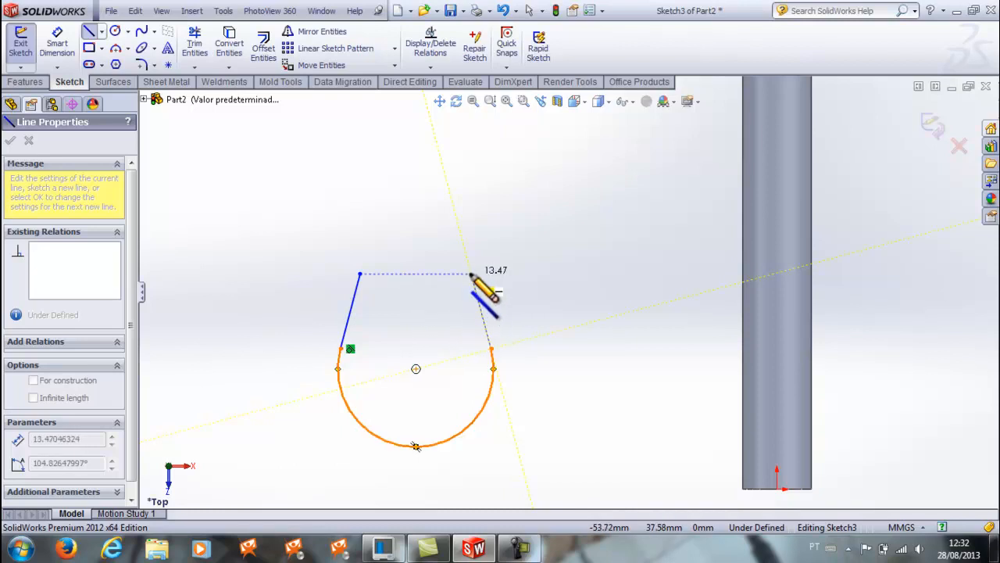
left_click(471, 273)
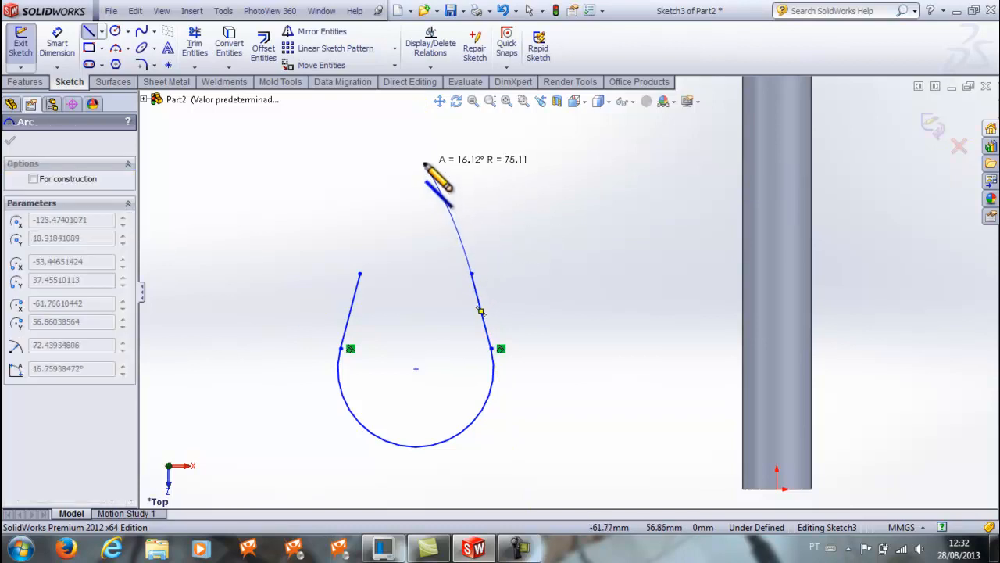
left_click(360, 274)
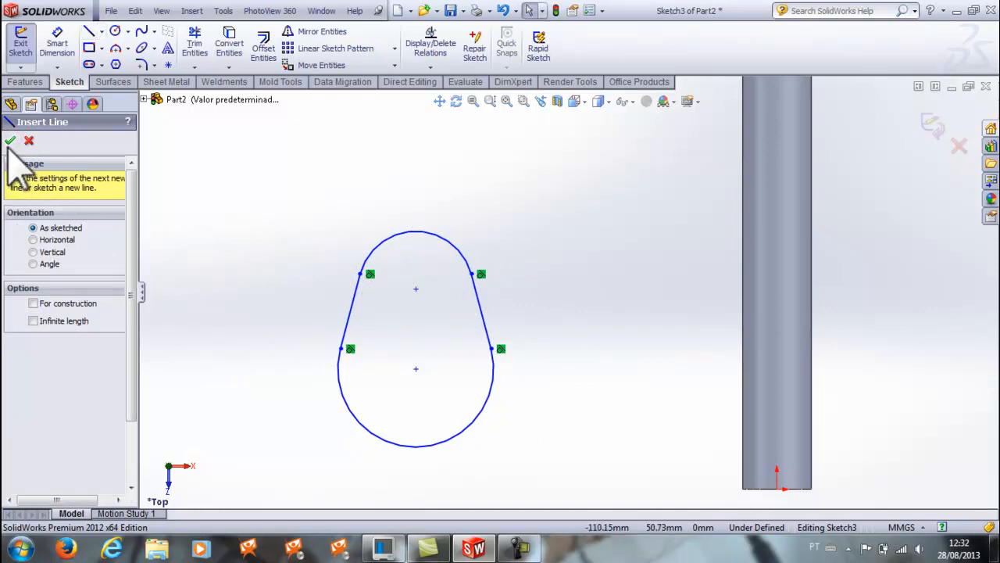
left_click(10, 140)
left_click(286, 235)
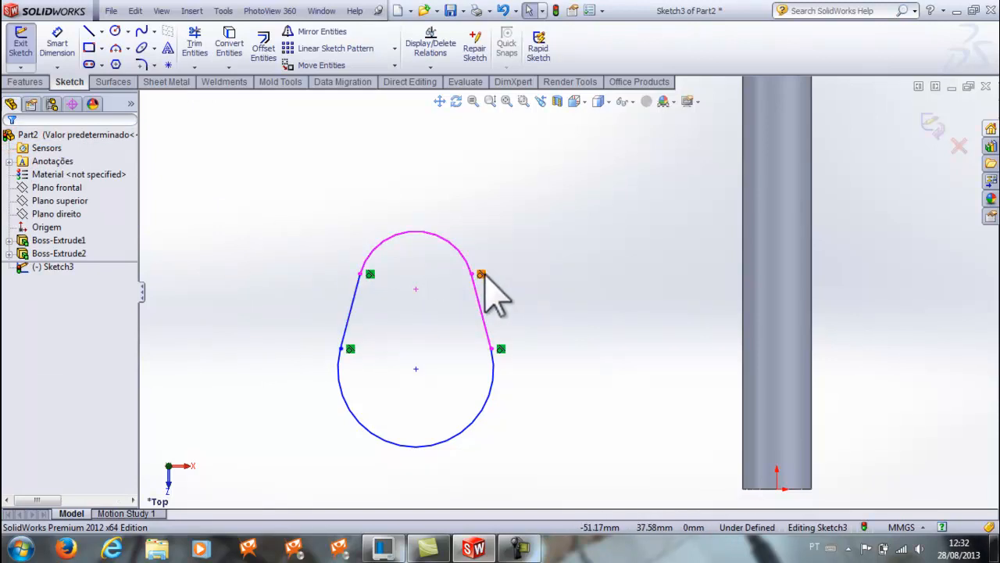
Delete the tangent relation between the upper arc and the right slanted line, and pull their shared endpoint inward.
right_click(482, 276)
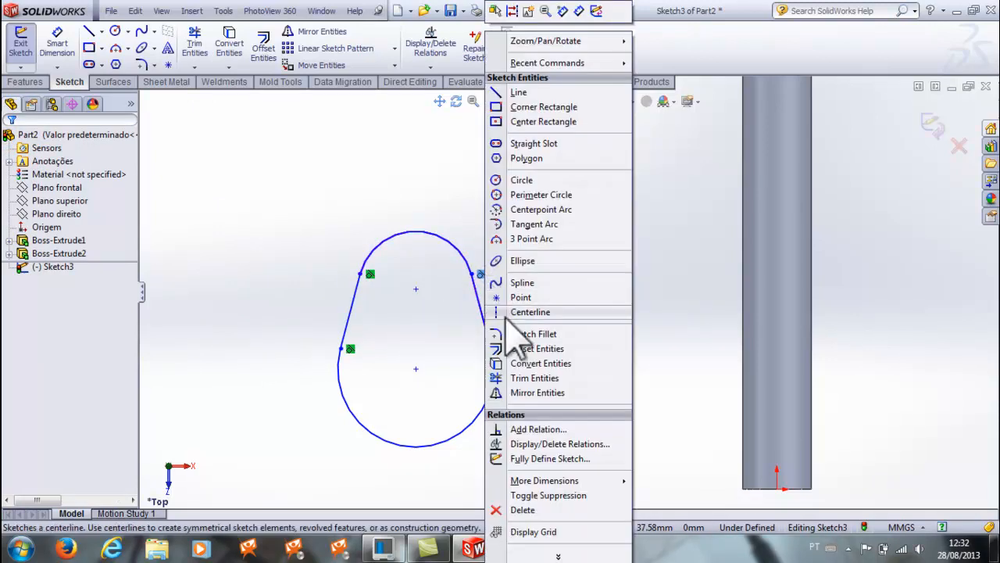
left_click(522, 509)
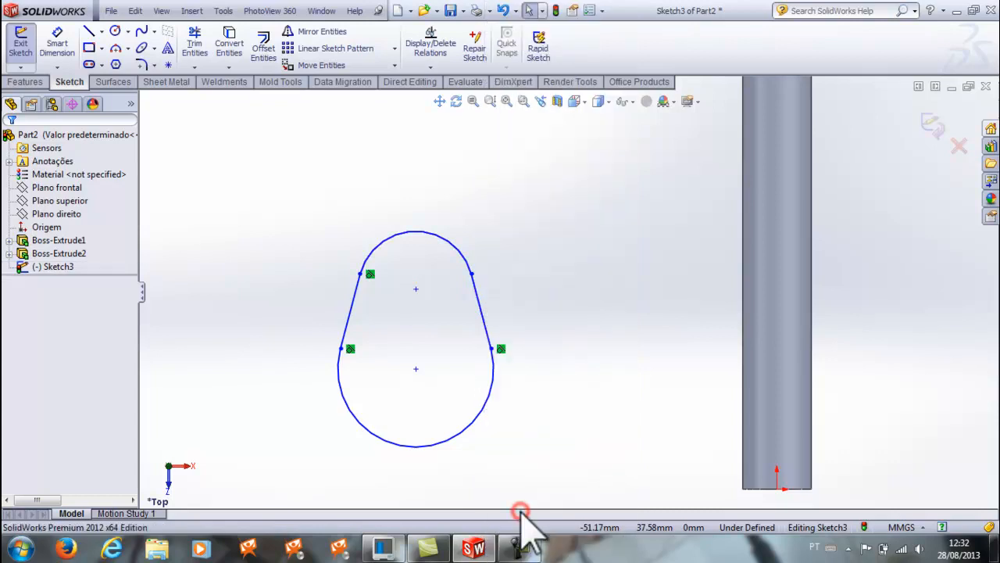
left_click_drag(472, 274, 457, 287)
left_click(301, 285)
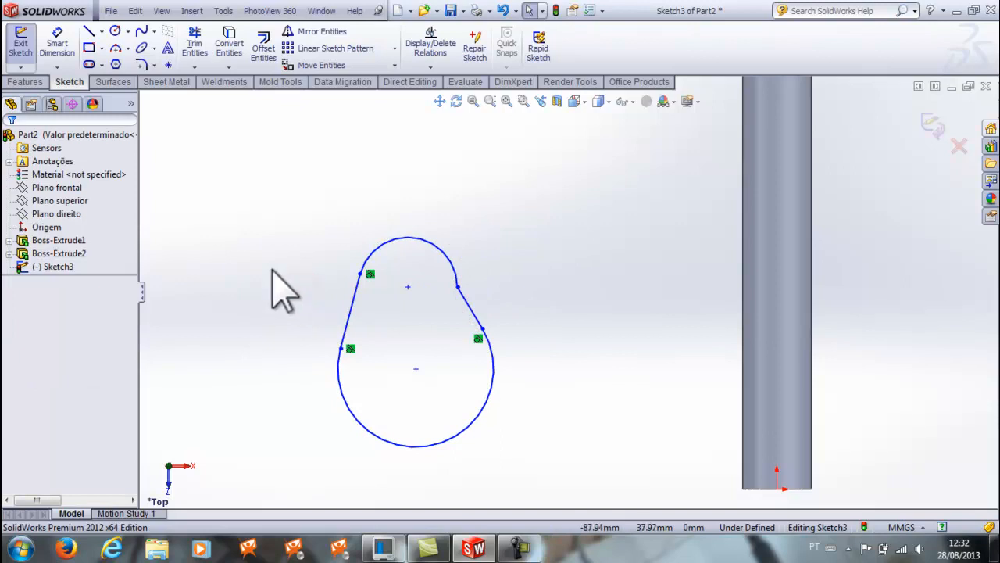
Add a tangent relation between the upper arc and the right slanted line, and clear the selection.
left_click(423, 69)
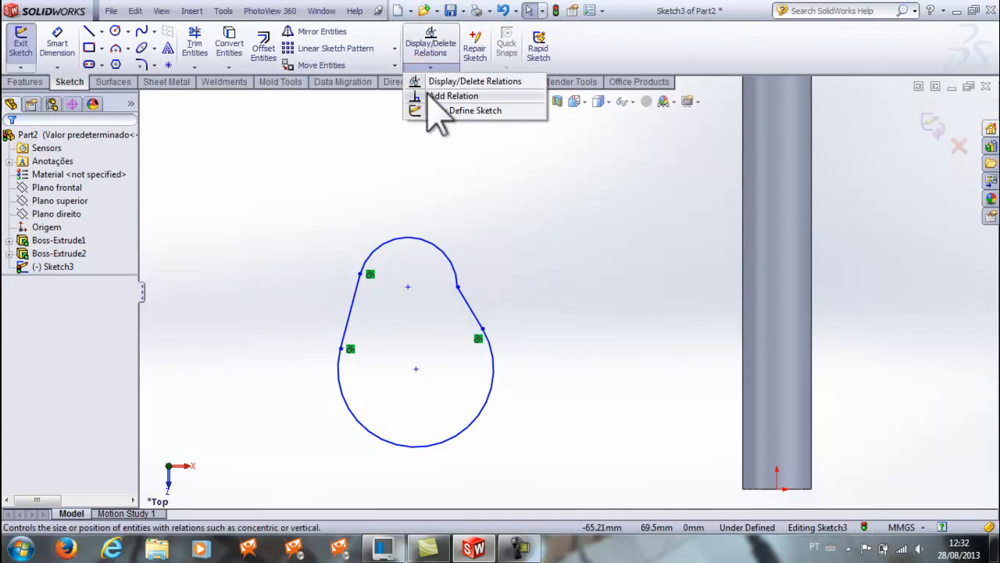
left_click(452, 95)
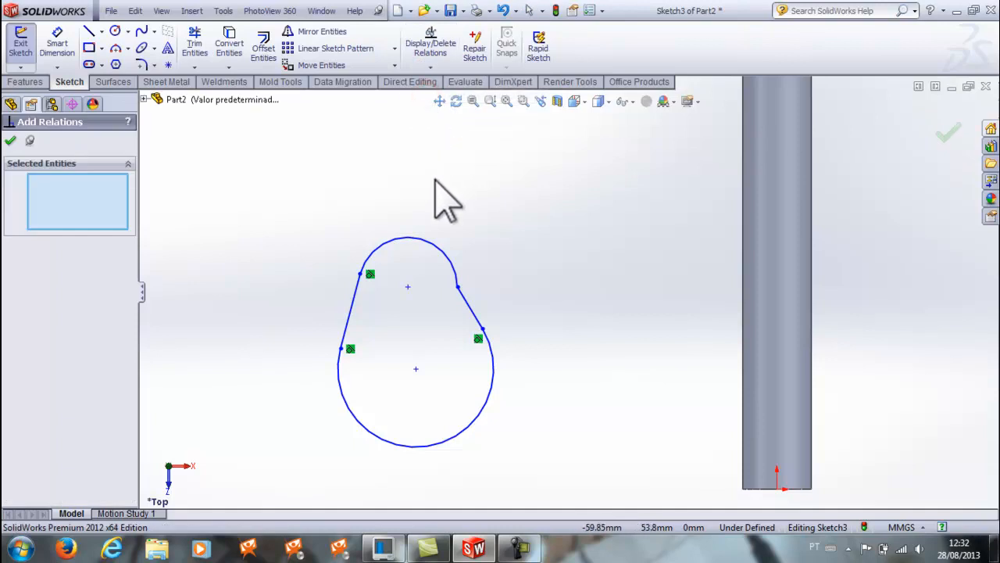
left_click(435, 246)
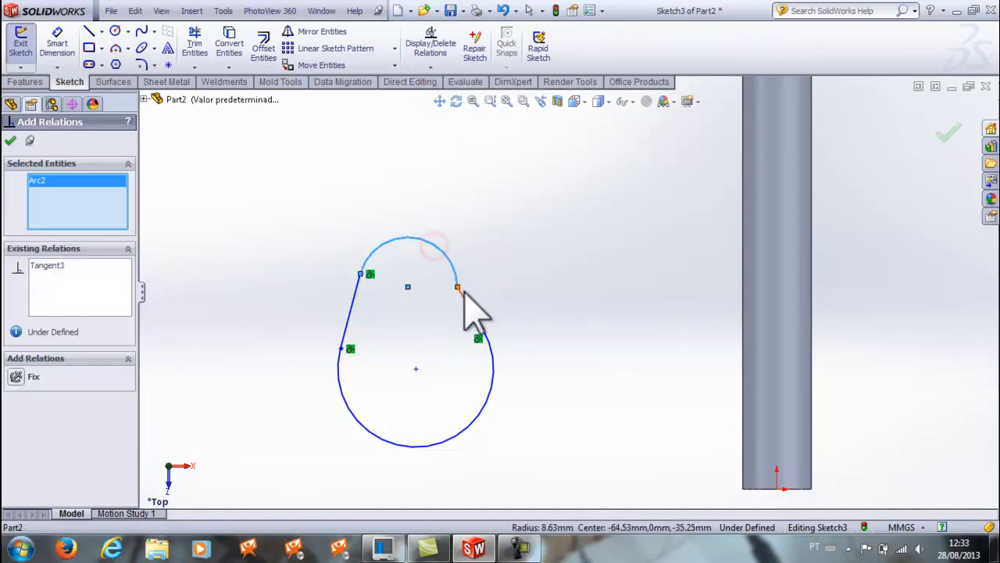
left_click(465, 297)
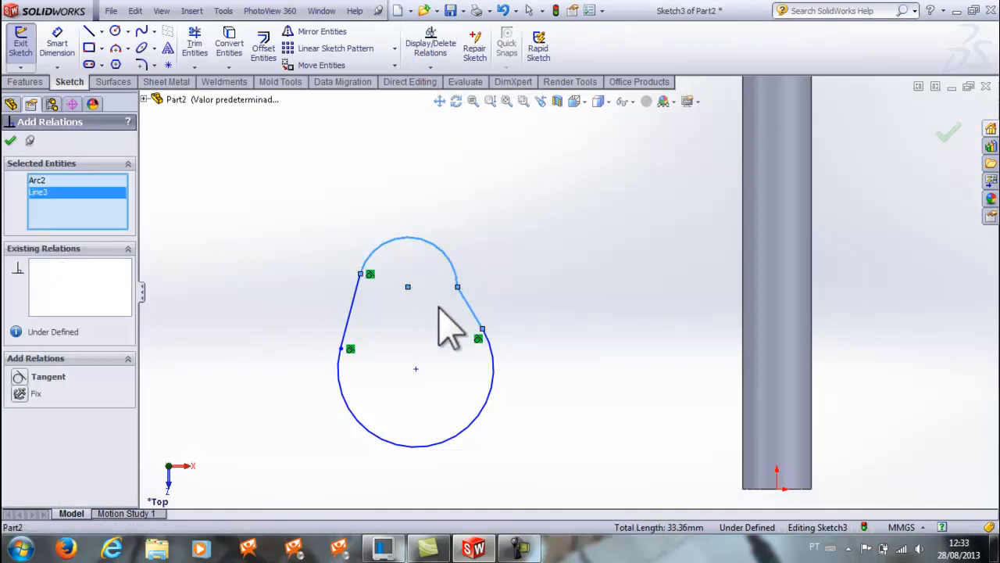
left_click(31, 376)
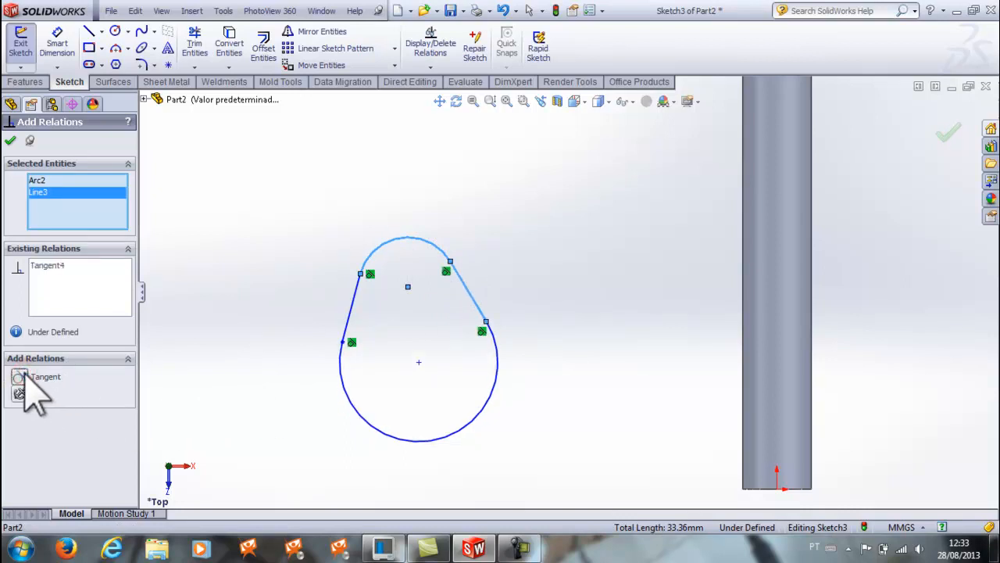
right_click(107, 212)
left_click(131, 223)
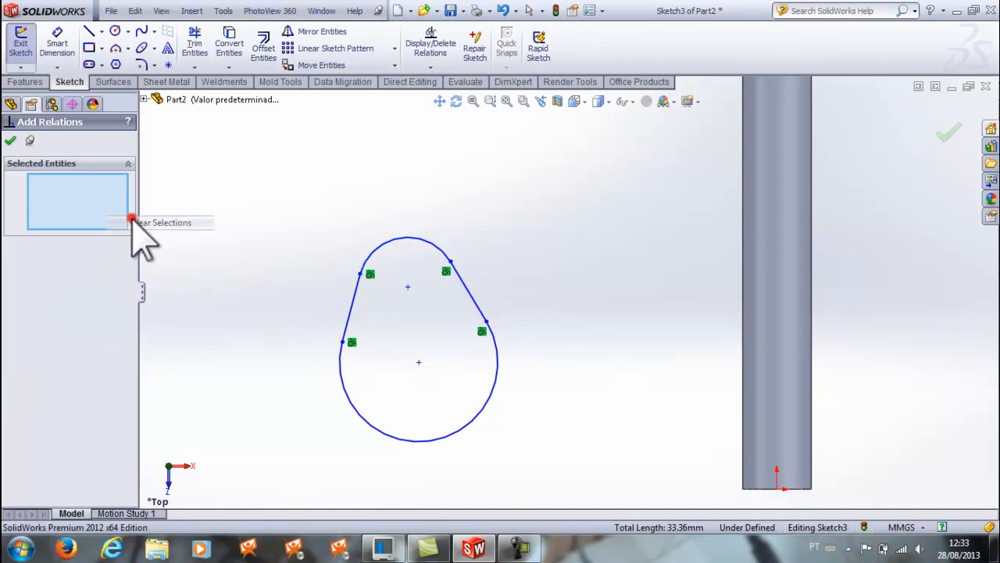
Apply tangent relations between the left slanted line and both the upper and lower arcs.
left_click(388, 258)
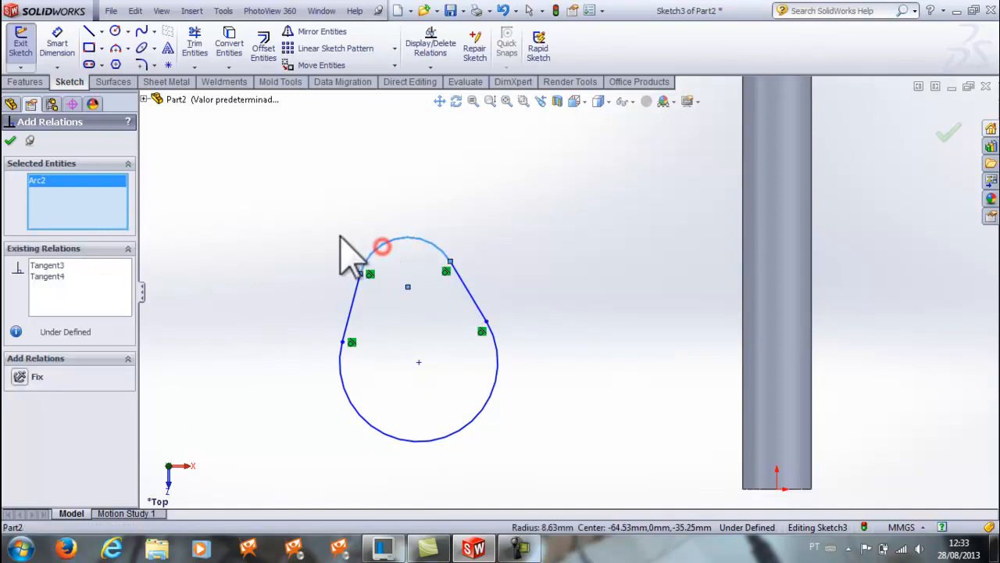
left_click(351, 297)
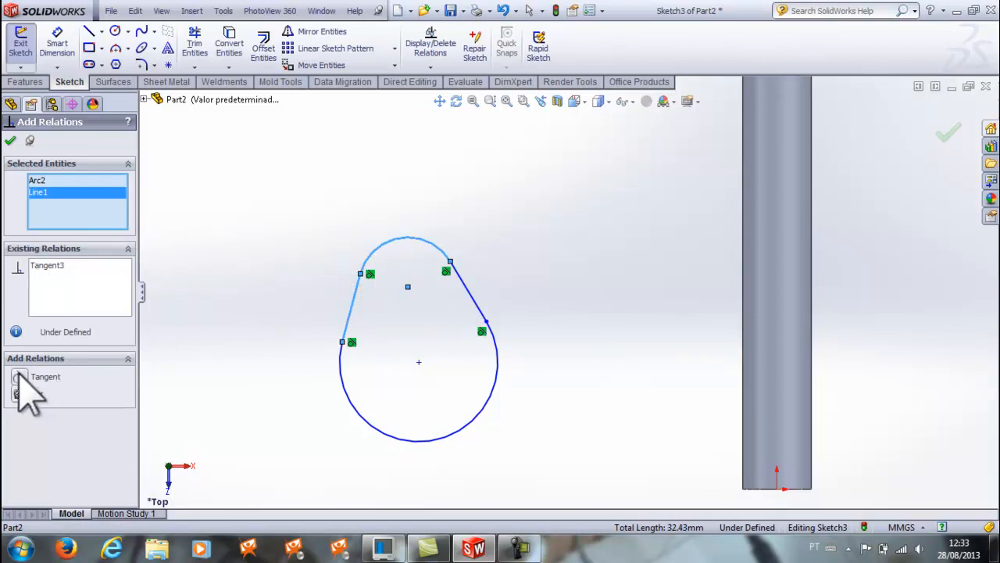
right_click(117, 226)
left_click(137, 219)
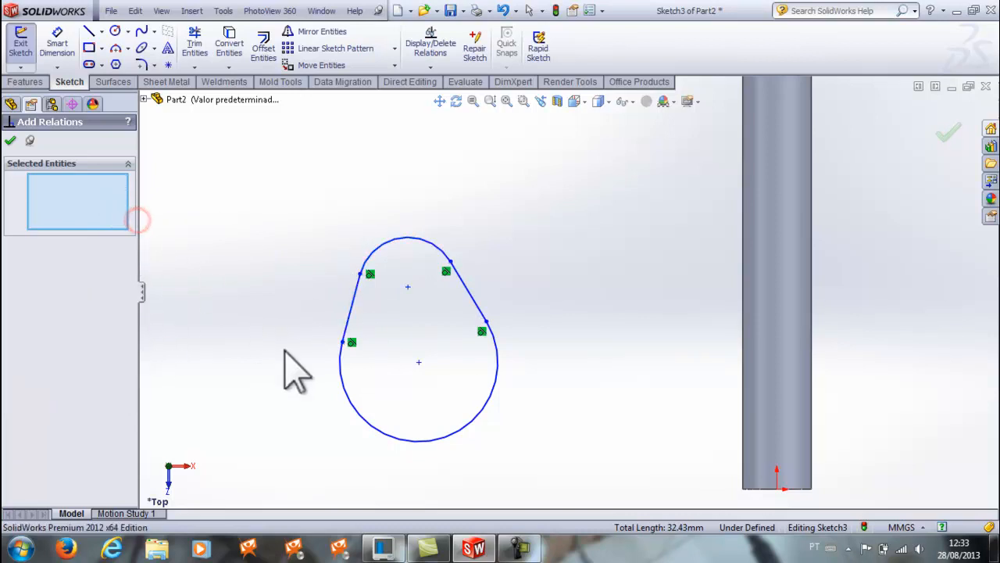
left_click(344, 386)
left_click(350, 327)
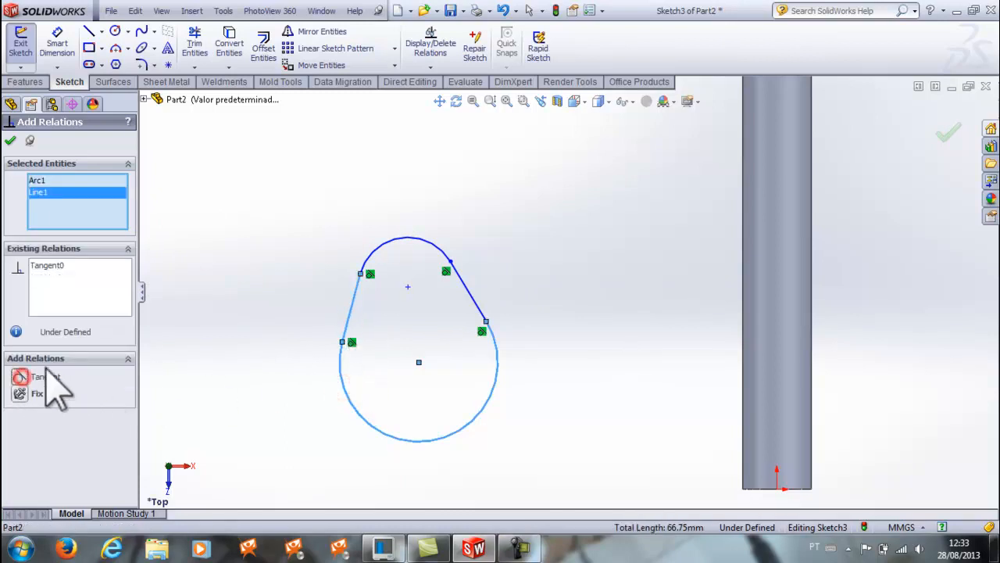
right_click(83, 195)
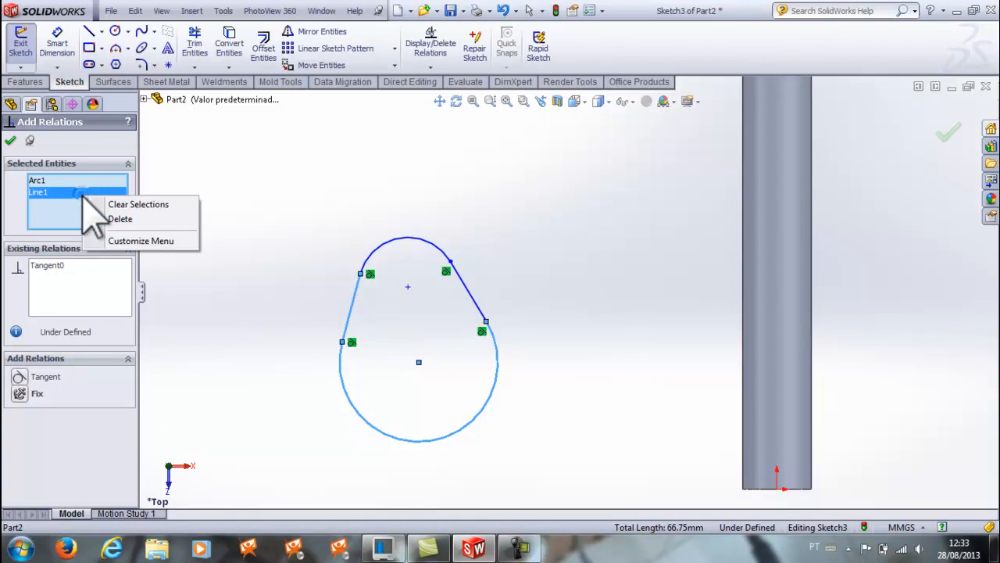
left_click(115, 203)
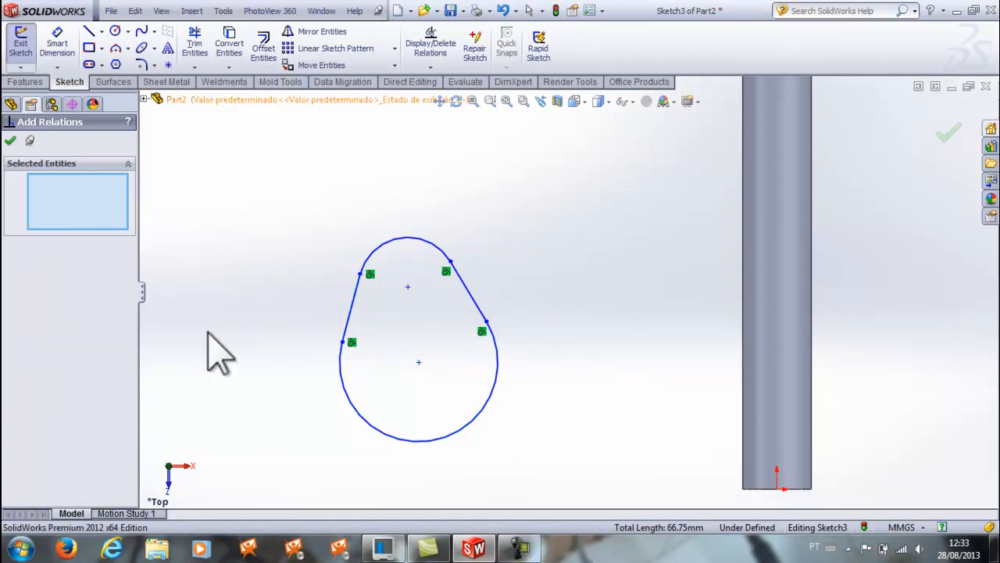
Add a vertical relation between the centre points of the upper and lower arcs, and accept the relations.
left_click(407, 286)
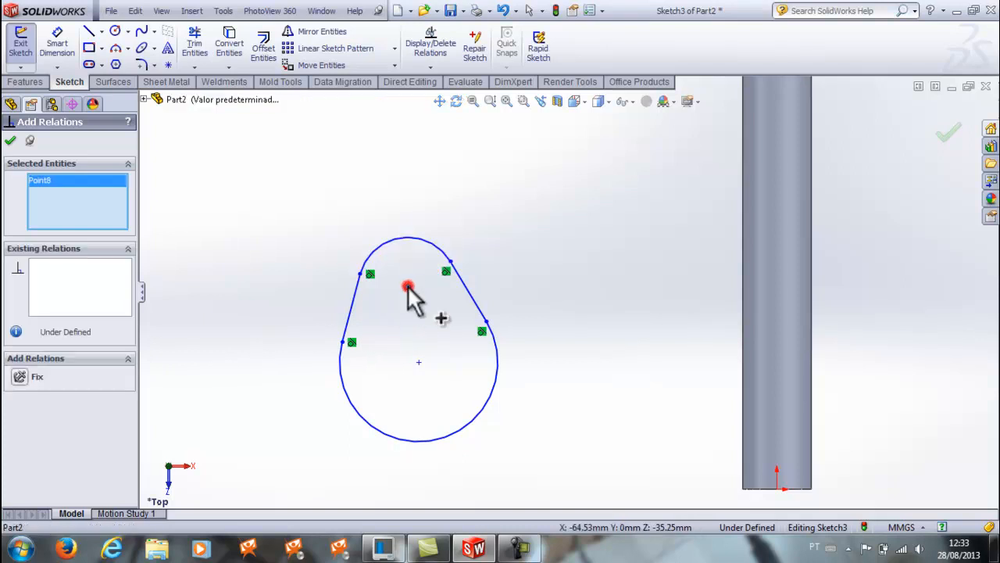
left_click(419, 364)
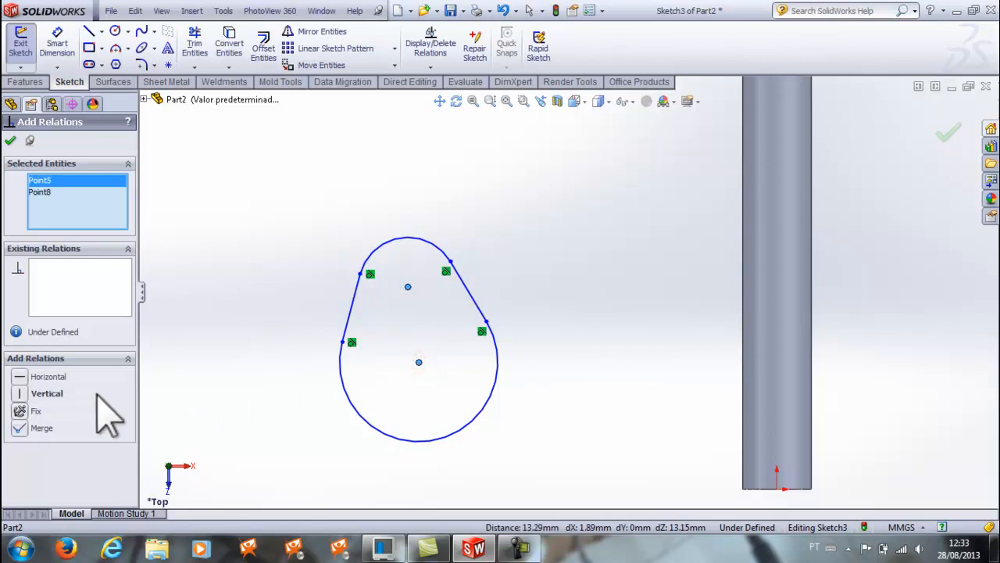
left_click(46, 393)
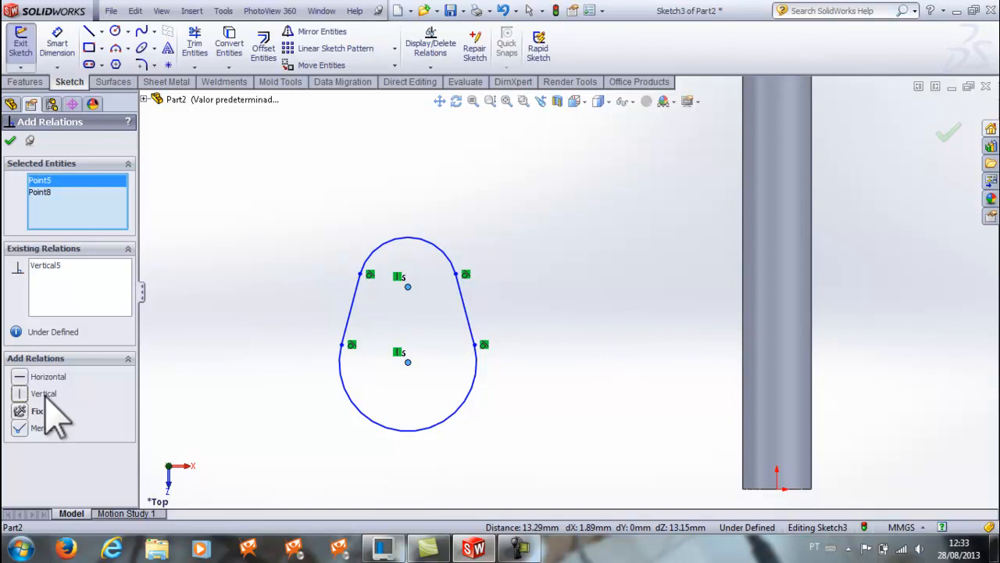
left_click(10, 142)
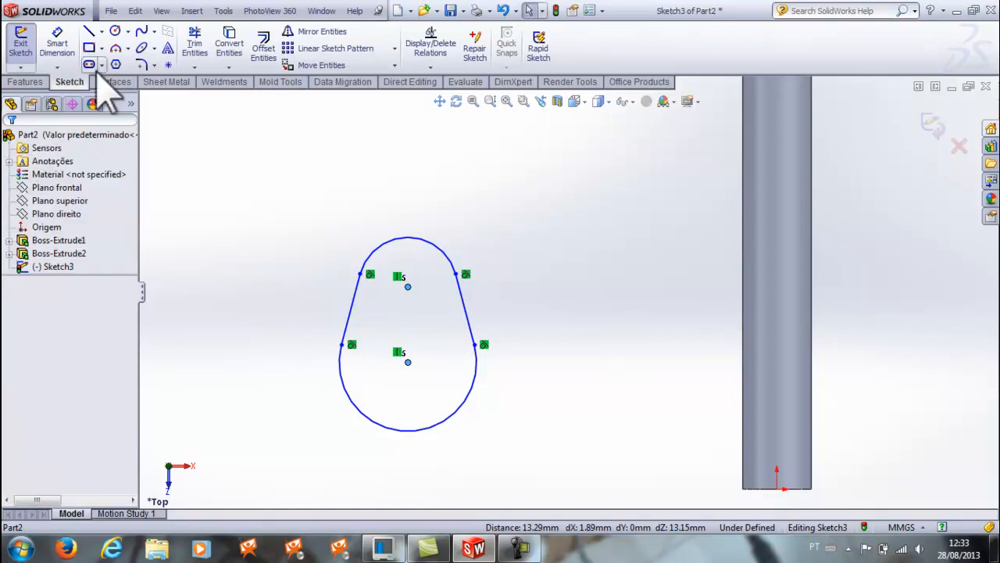
left_click(181, 145)
Dimension the upper arc's radius and set it to 13 mm.
left_click(62, 49)
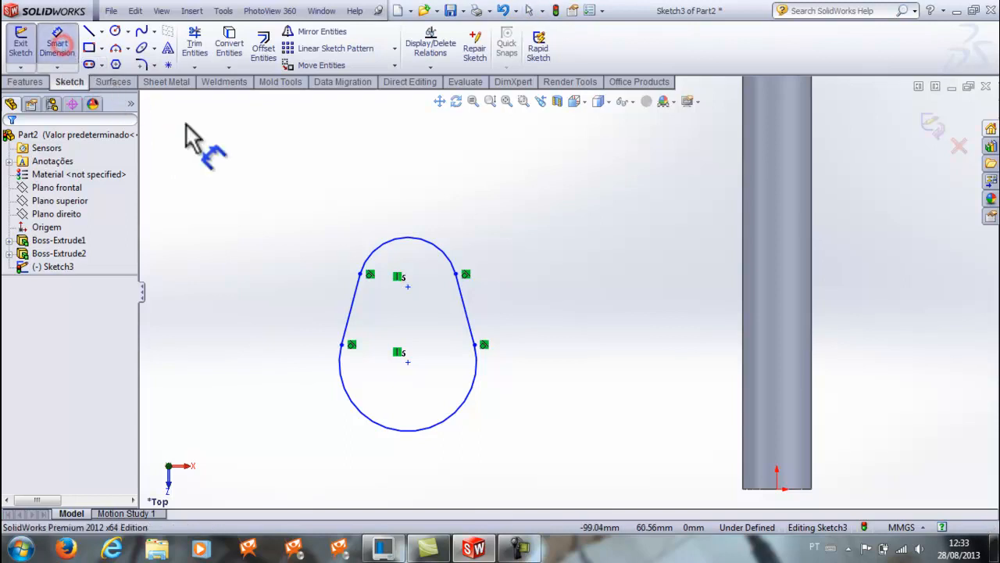
left_click(440, 241)
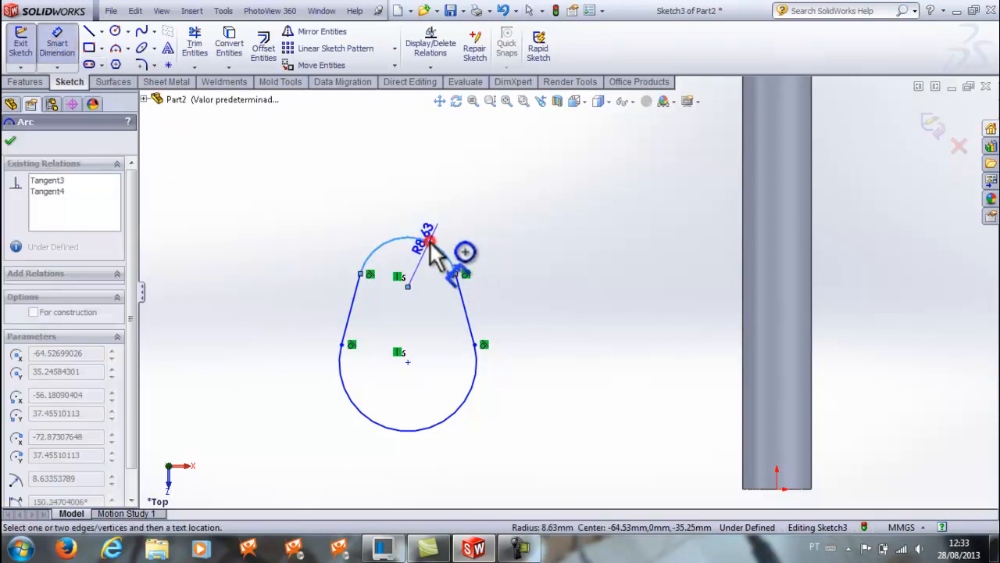
left_click(466, 211)
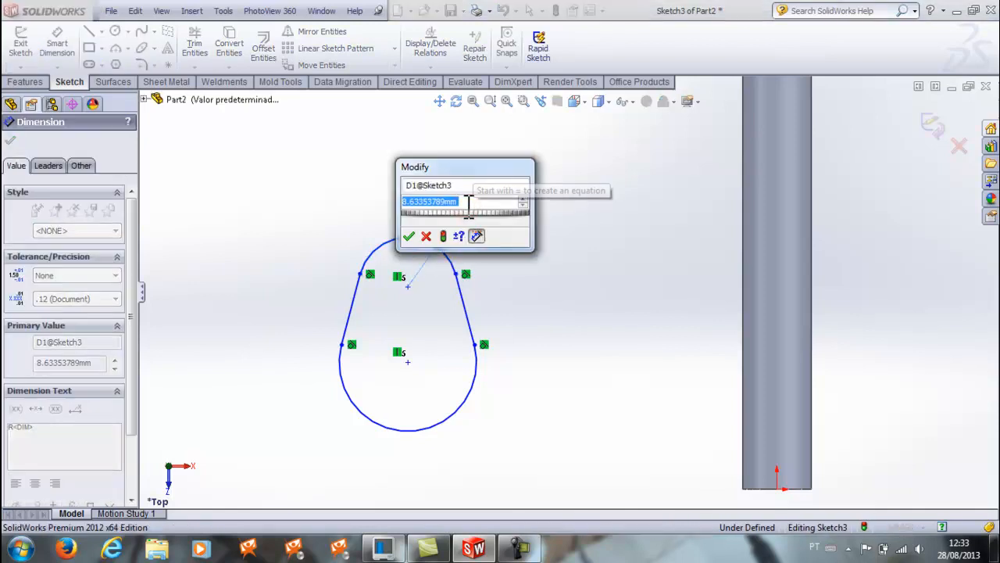
type("13")
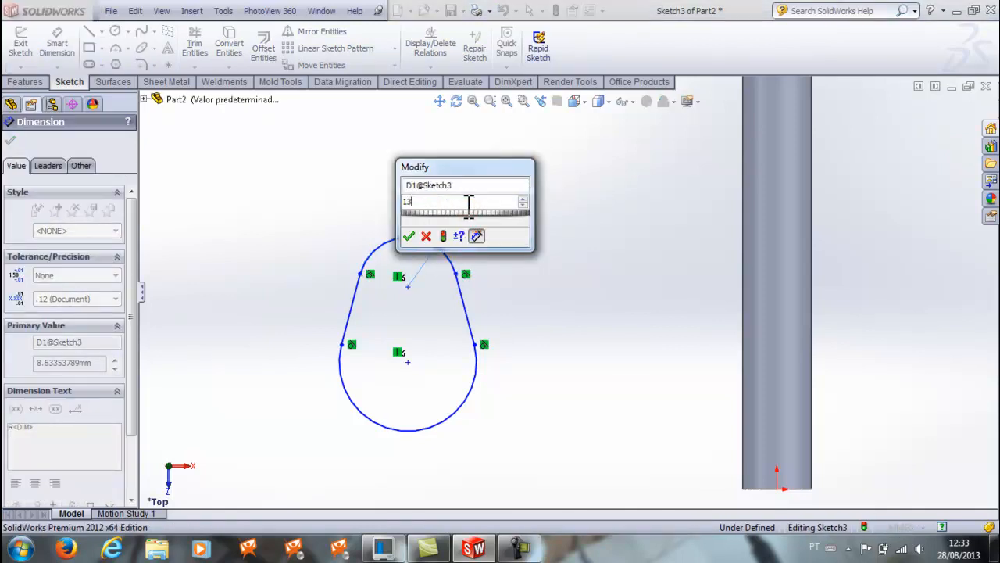
key("Return")
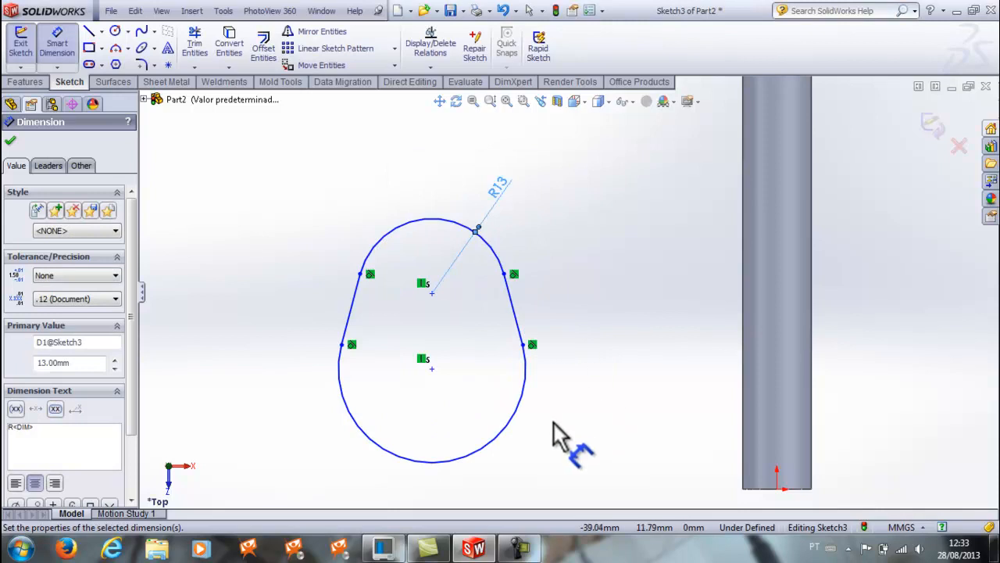
Dimension the lower arc's radius and set it to 16 mm.
left_click(522, 416)
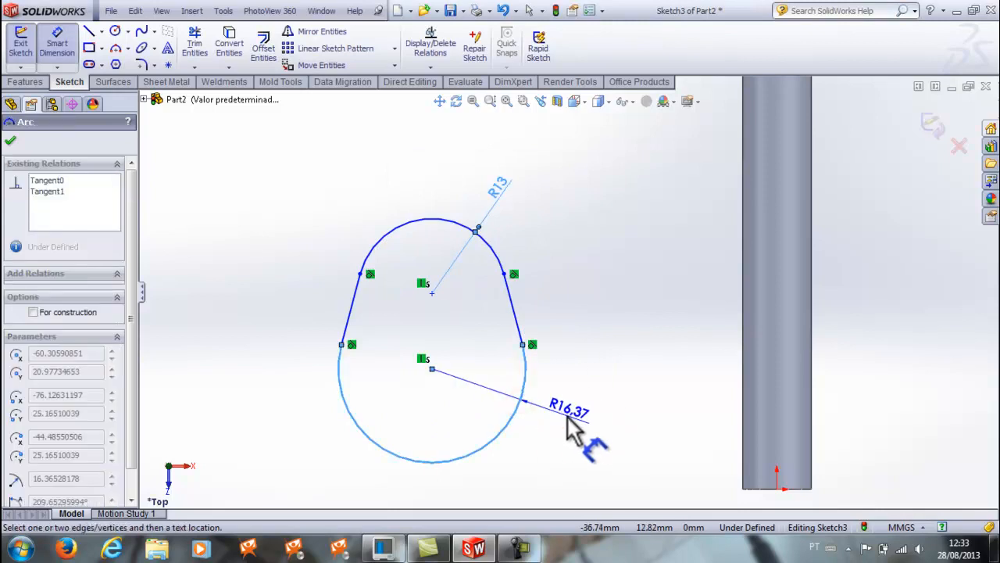
left_click(570, 418)
type("16")
key("Return")
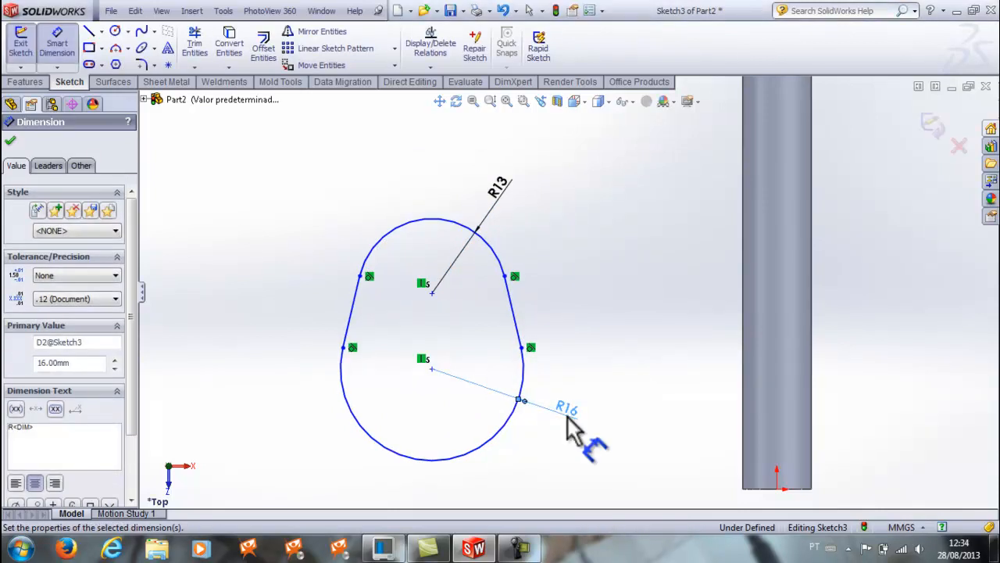
left_click(590, 353)
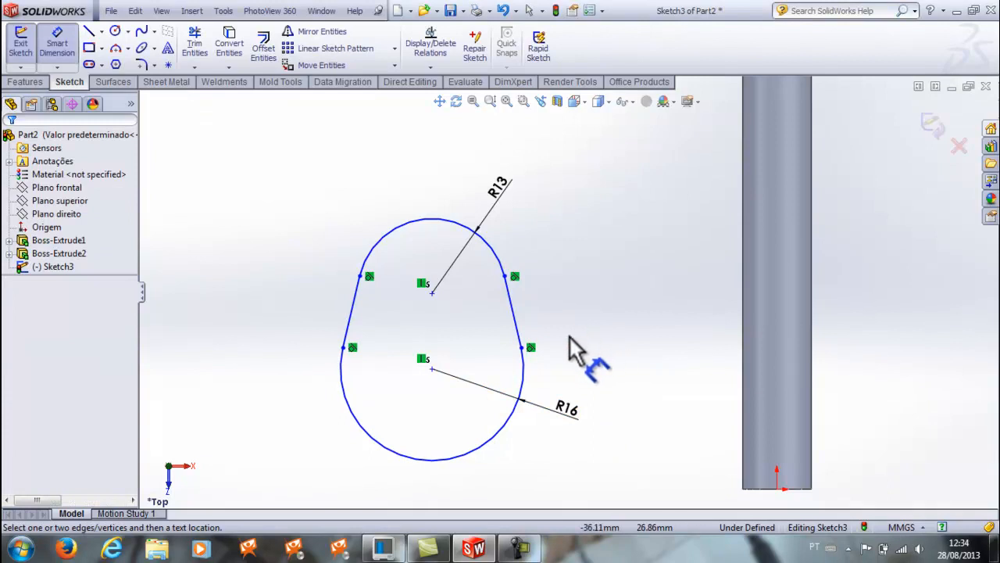
Dimension the vertical distance between the centre points of the upper and lower arcs and set it to 18 mm.
left_click(433, 369)
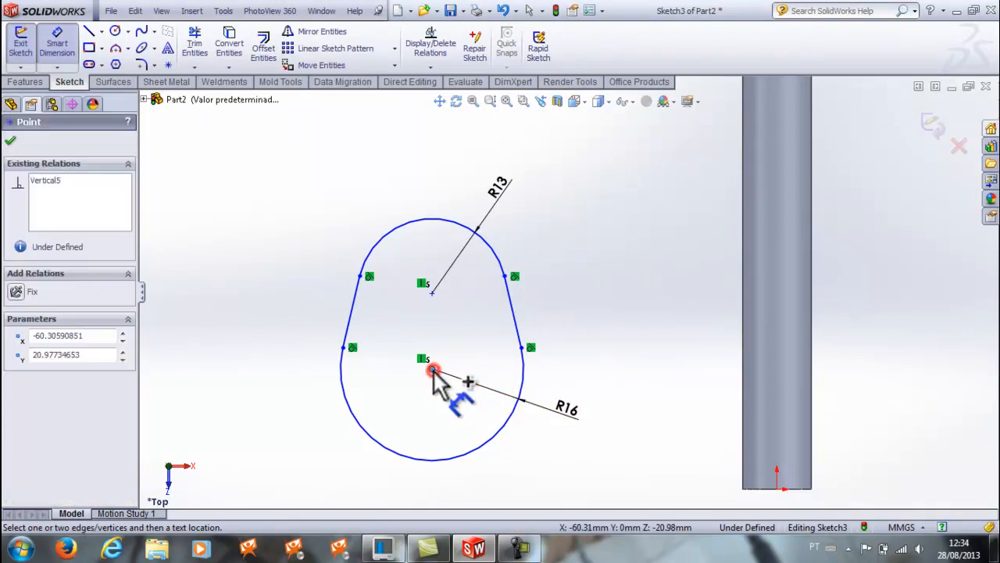
left_click(431, 294)
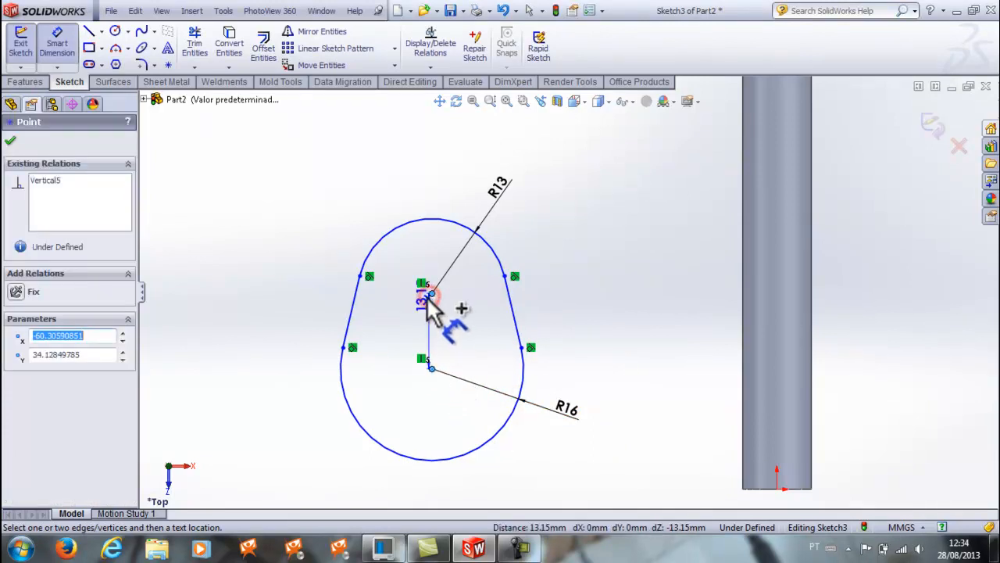
left_click(285, 327)
type("18")
key("Return")
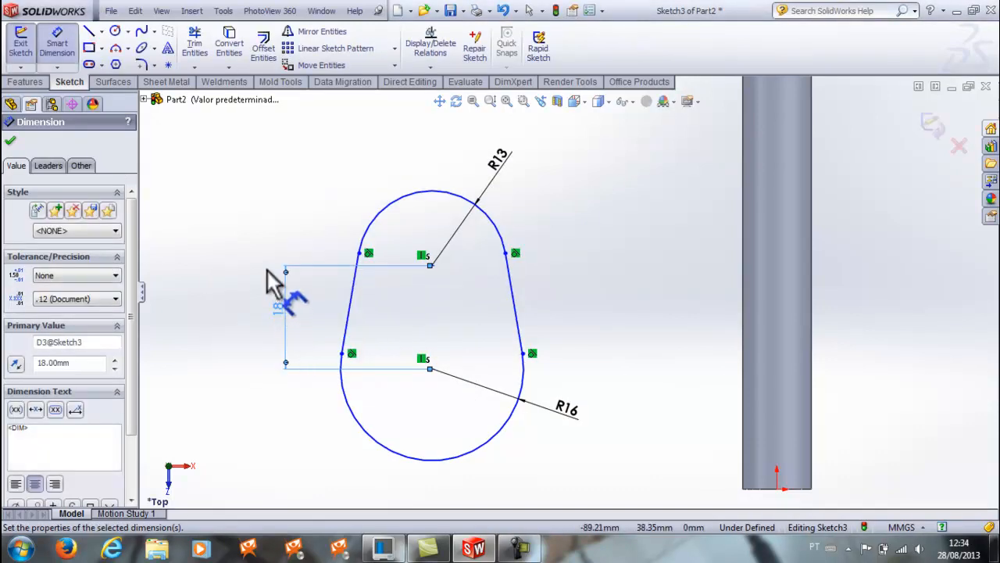
left_click(251, 244)
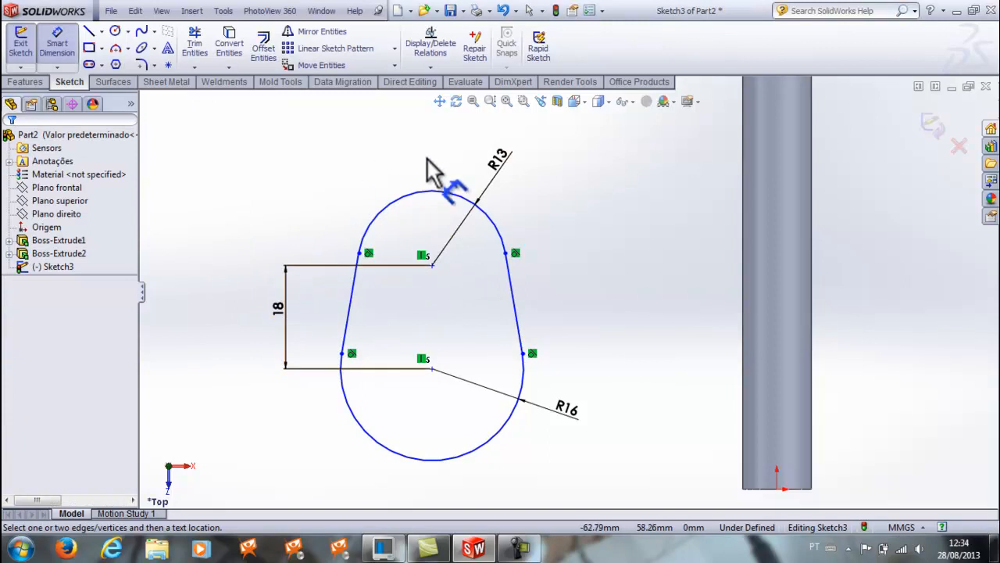
Add a coincident relation between the lower arc's centre point and the origin, and accept it.
left_click(431, 68)
left_click(453, 95)
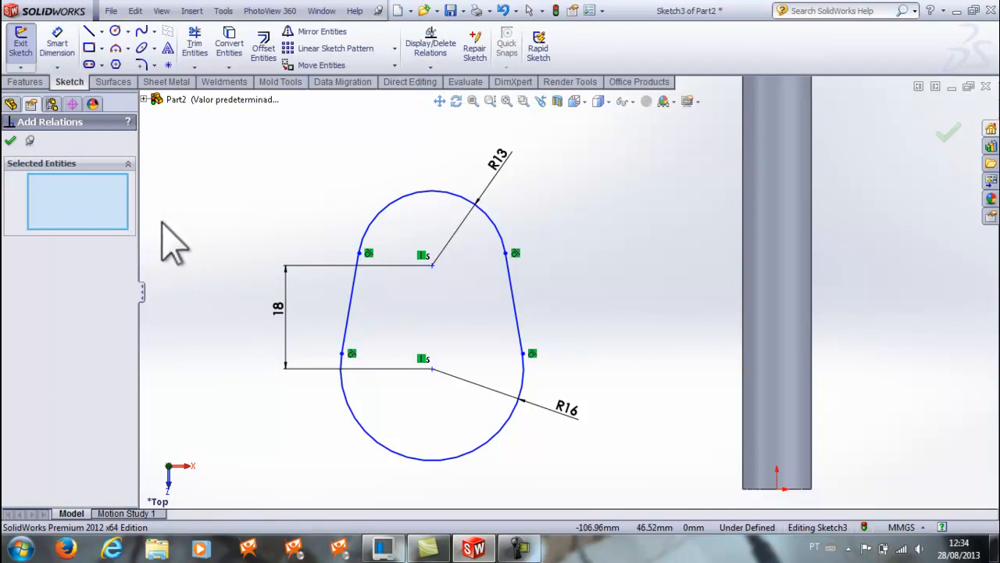
left_click(432, 368)
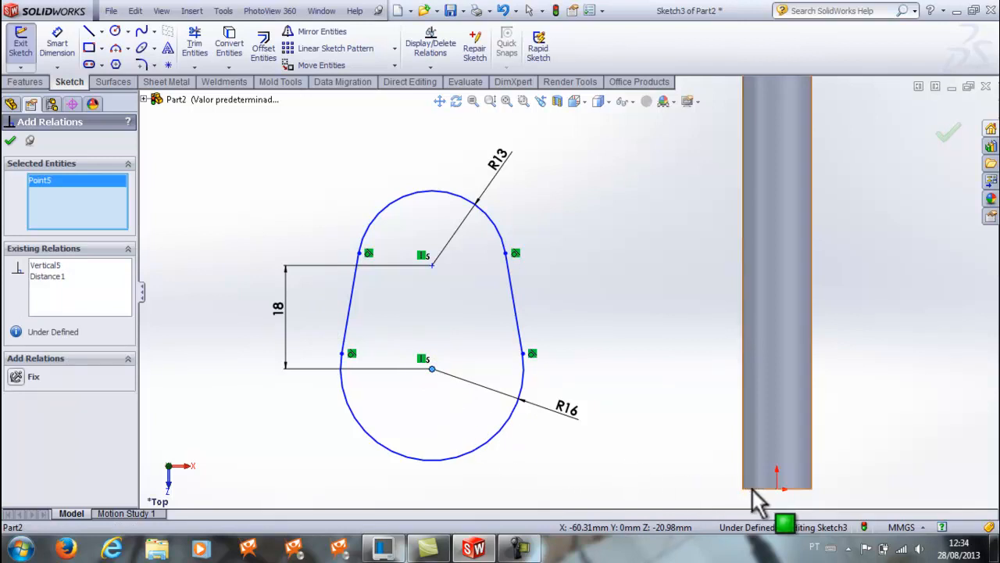
left_click(777, 490)
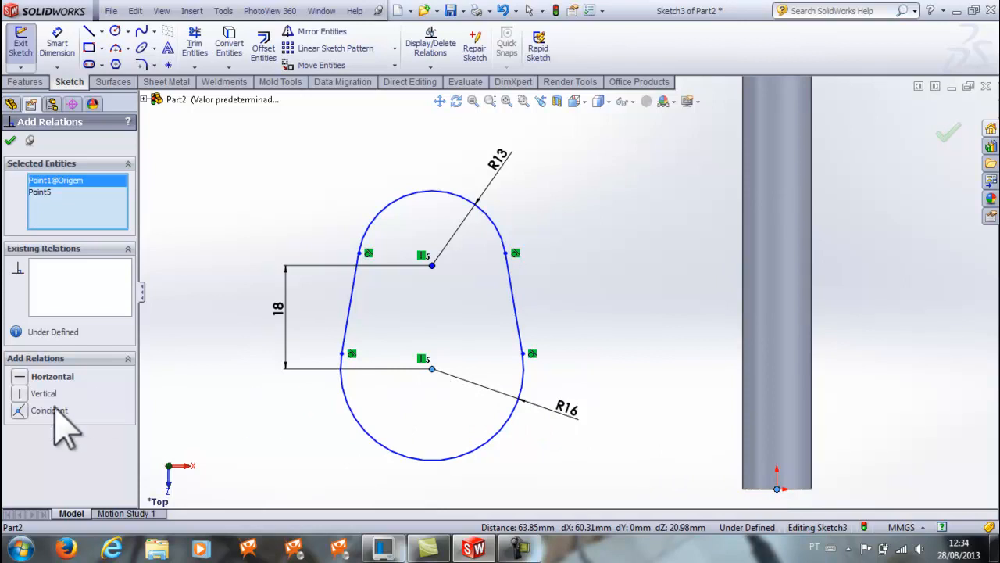
left_click(18, 411)
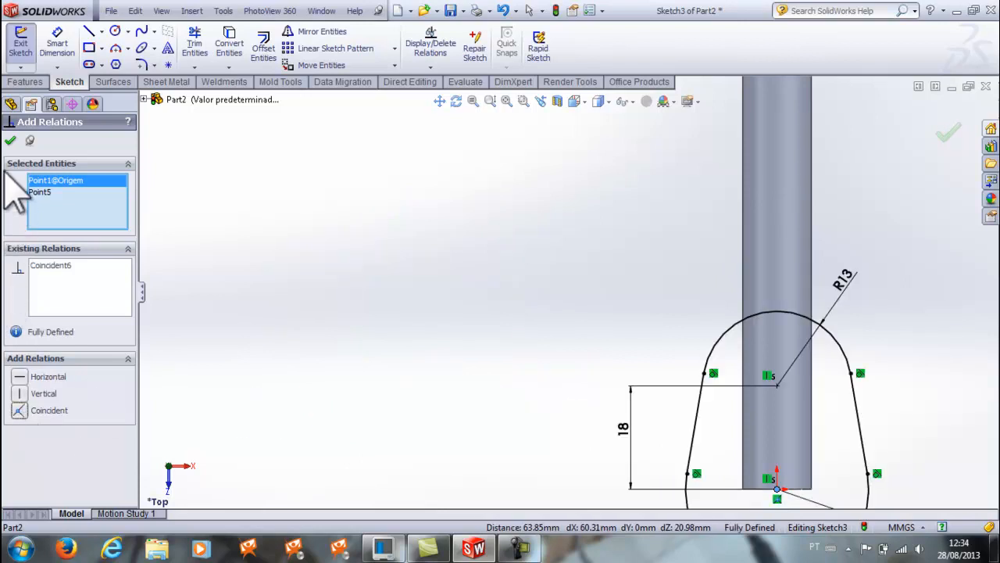
left_click(10, 142)
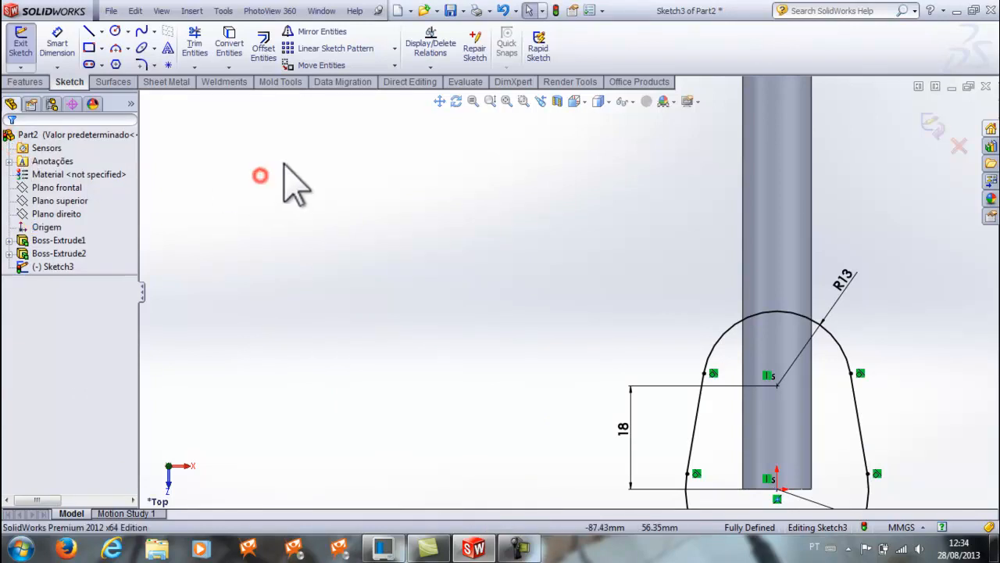
Extrude the egg-shaped profile as a boss, Mid Plane, 20 mm deep with a 6° inward draft, merged with the cylinder.
left_click(584, 101)
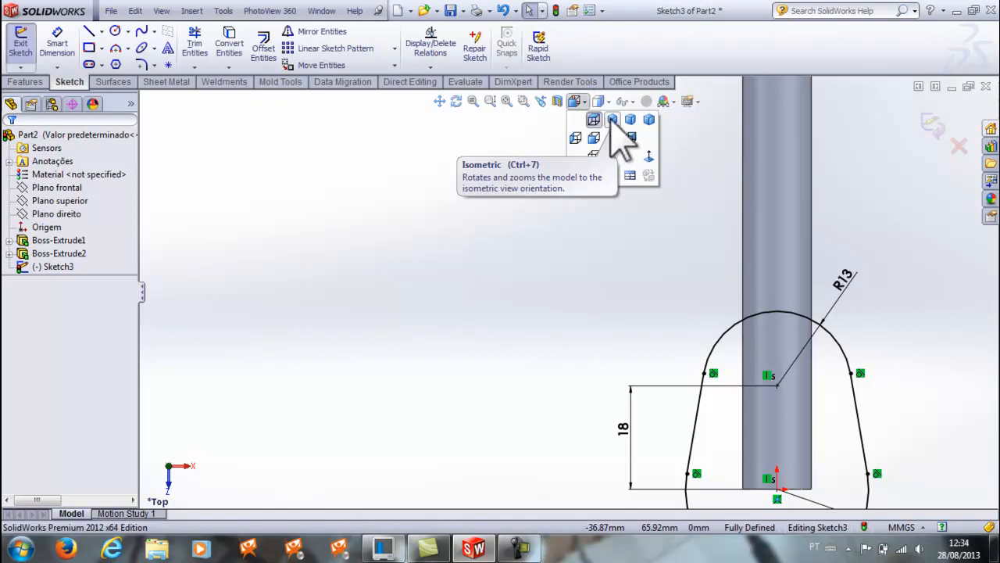
left_click(615, 122)
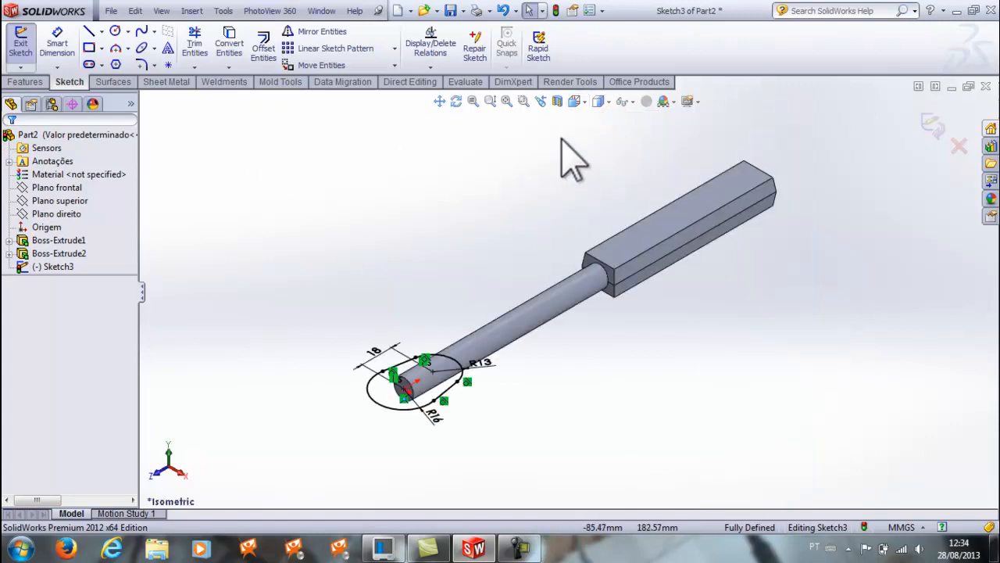
left_click(523, 101)
mouse_move(477, 284)
left_mouse_down()
mouse_move(461, 295)
mouse_move(402, 469)
mouse_move(358, 474)
left_mouse_up()
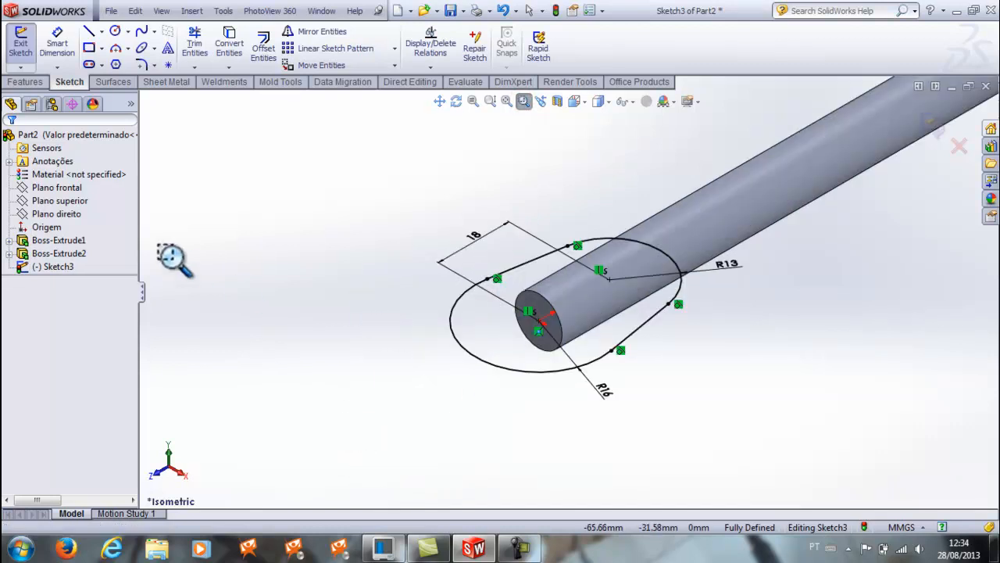
left_click(26, 82)
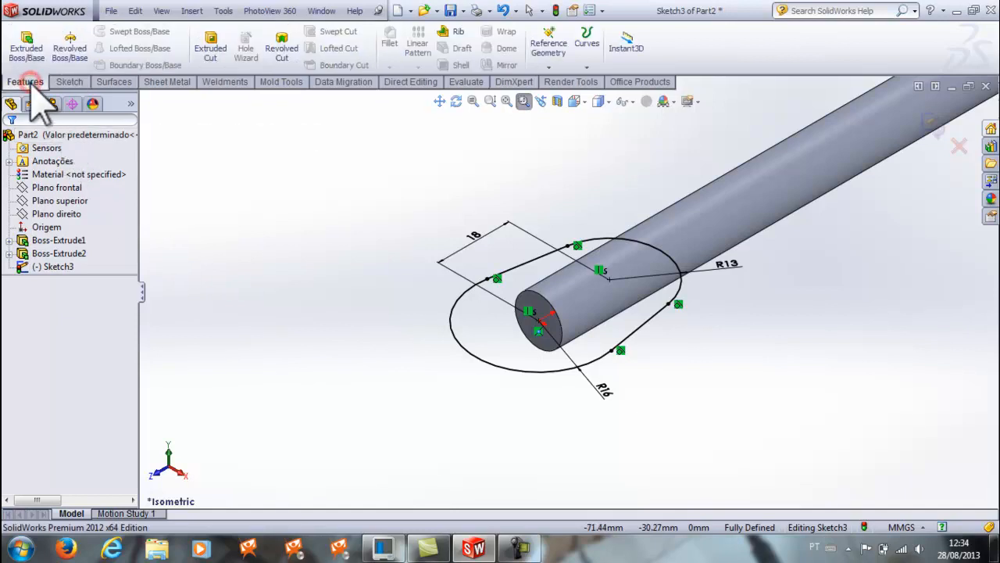
left_click(28, 51)
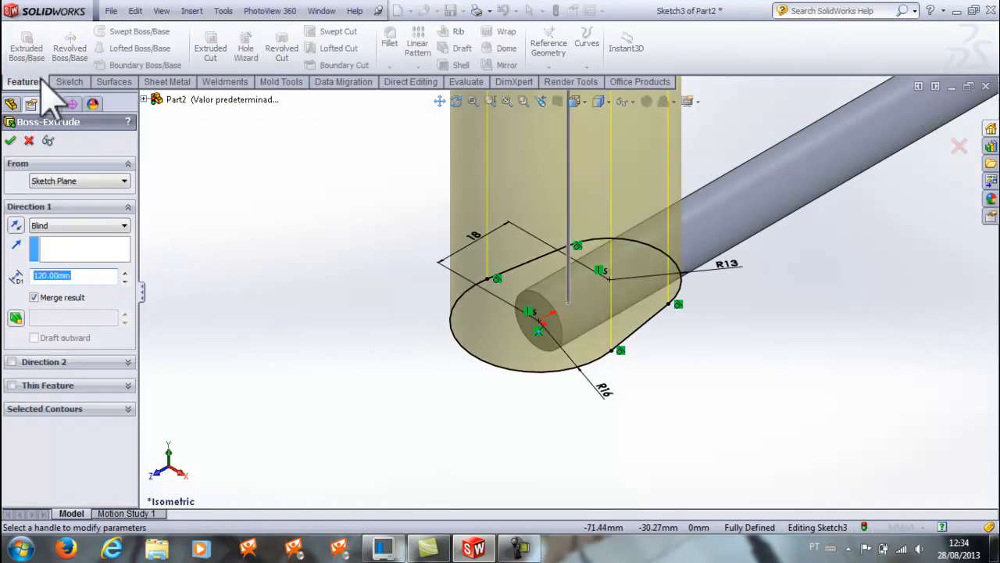
left_click(77, 225)
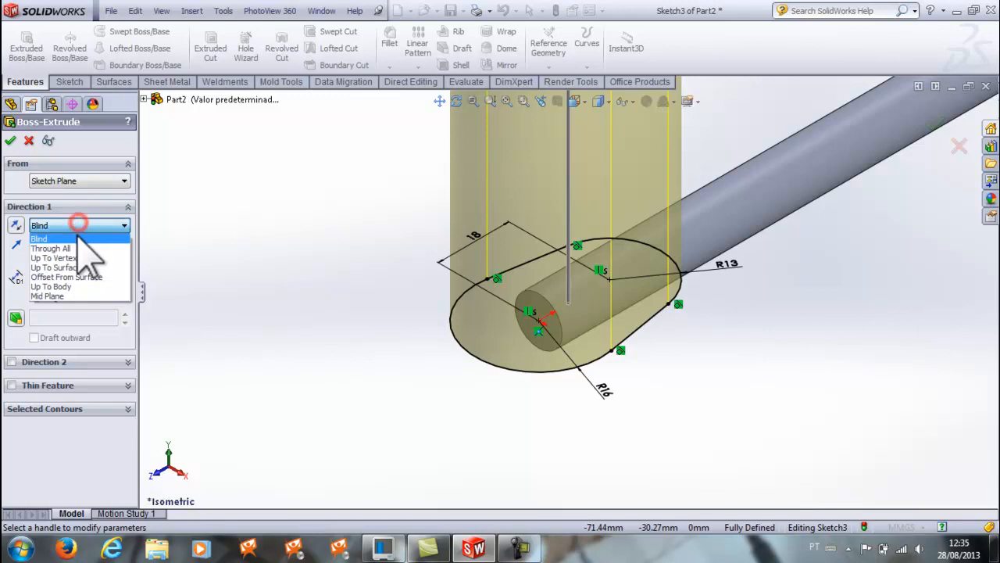
left_click(59, 296)
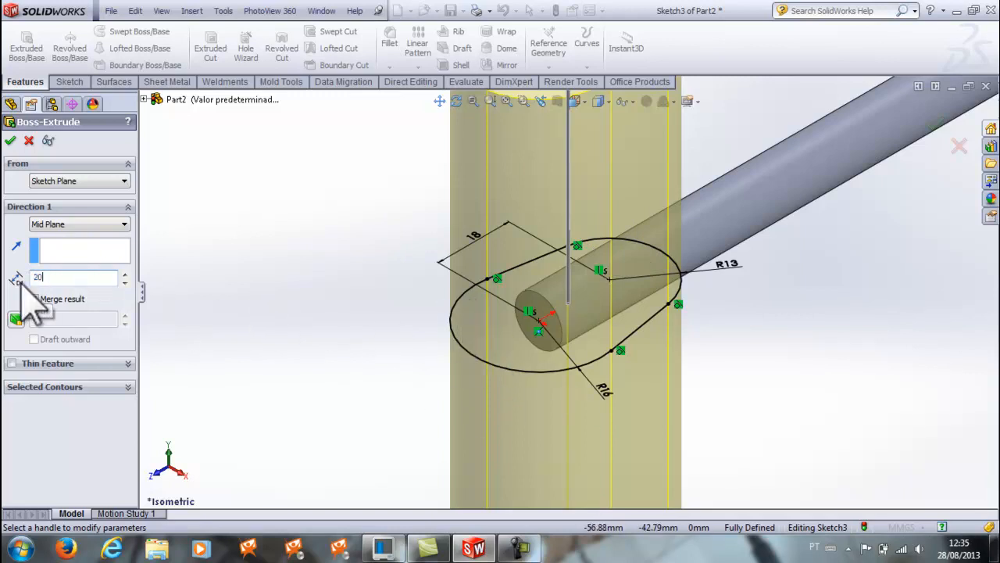
key("Return")
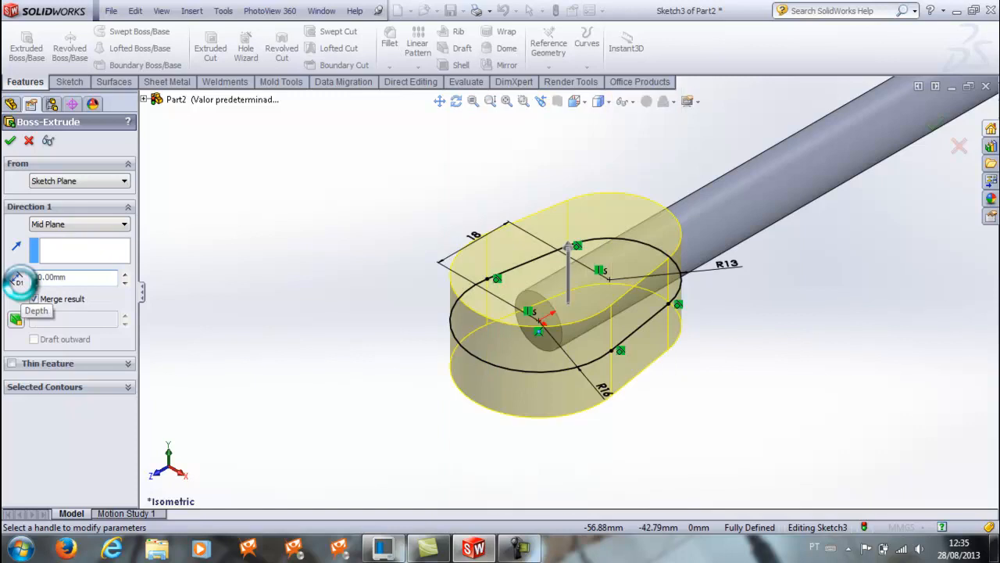
left_click(19, 323)
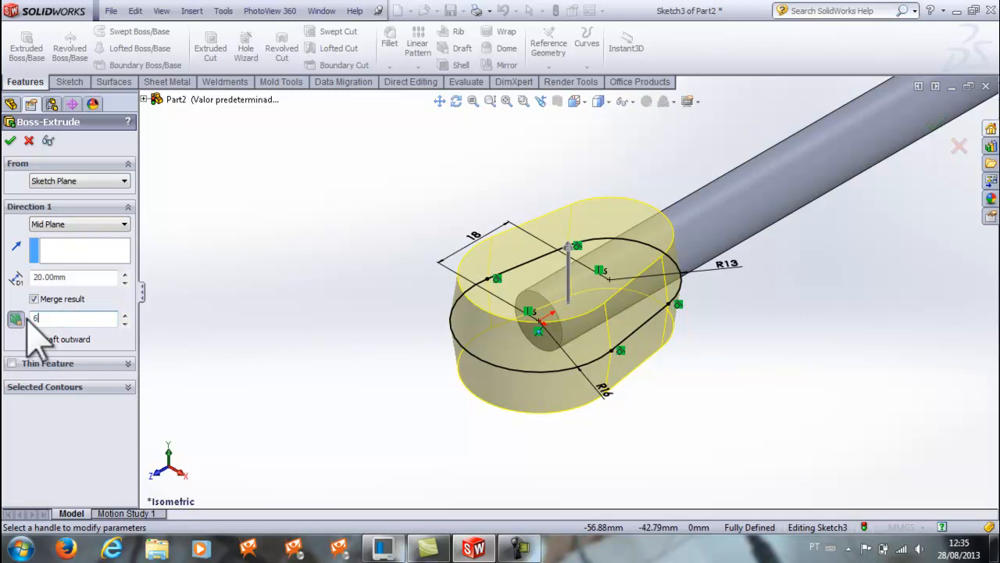
key("Return")
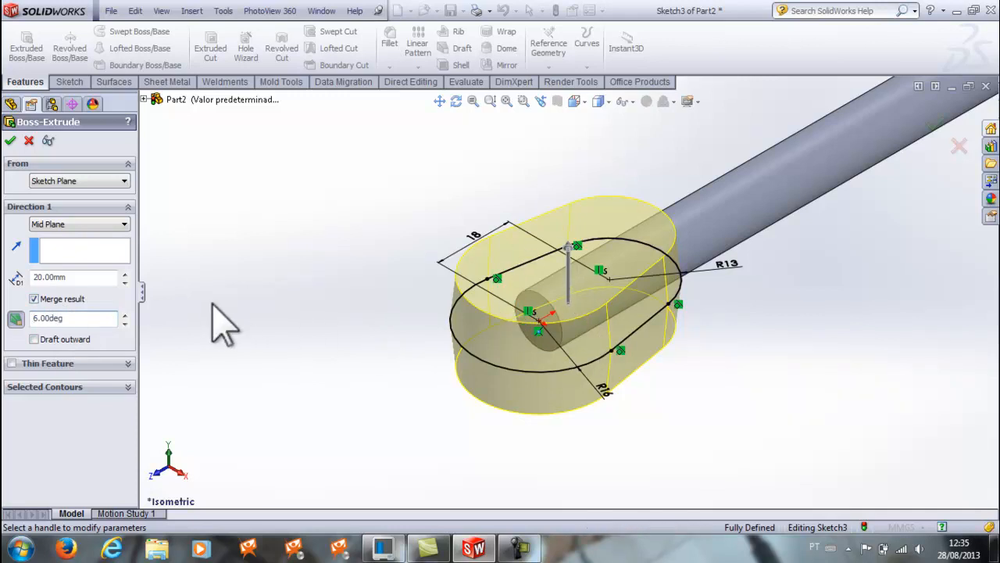
left_click(10, 141)
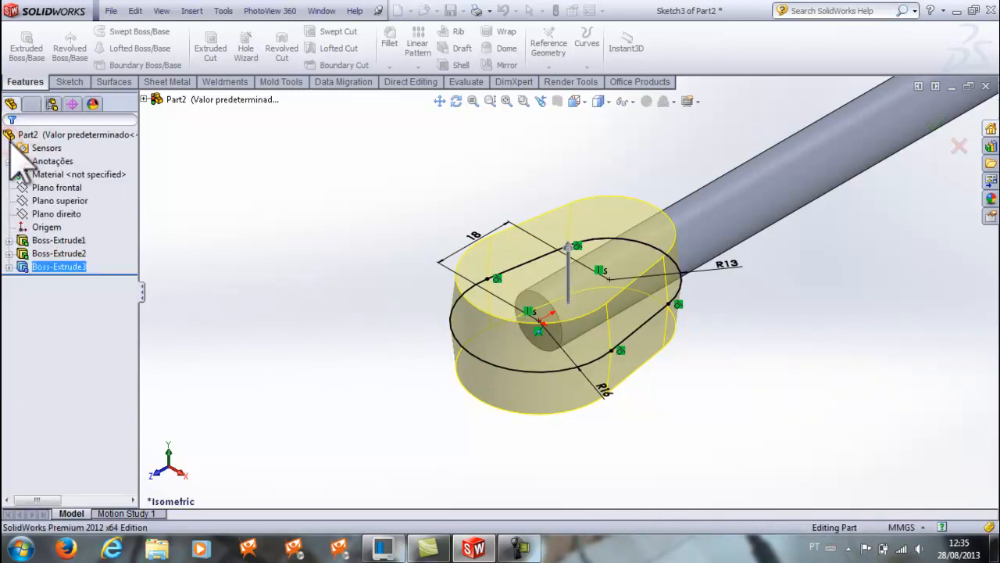
Start a sketch on the egg-shaped head's flat upper face and offset the face's outline 2 mm inward.
left_click(576, 102)
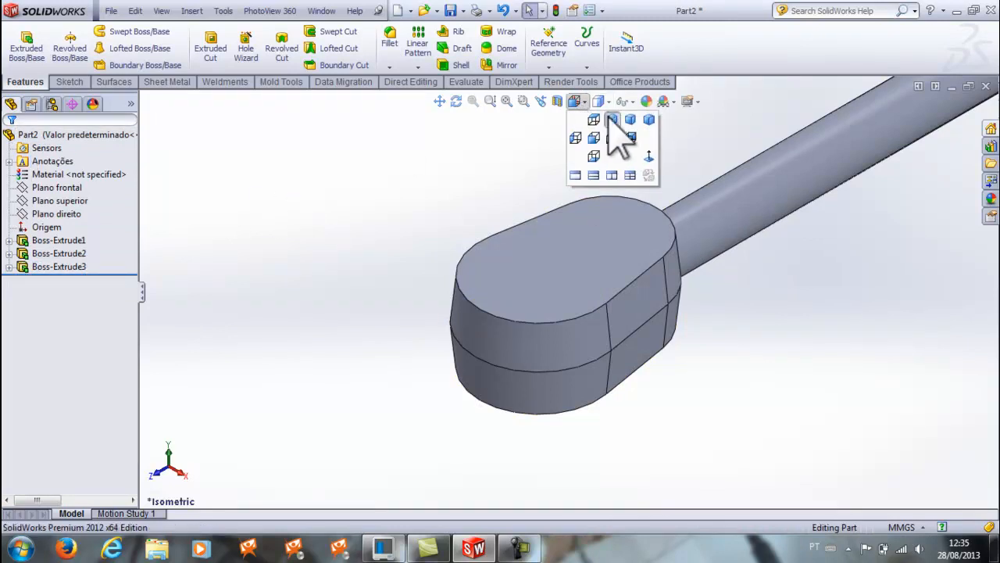
left_click(612, 119)
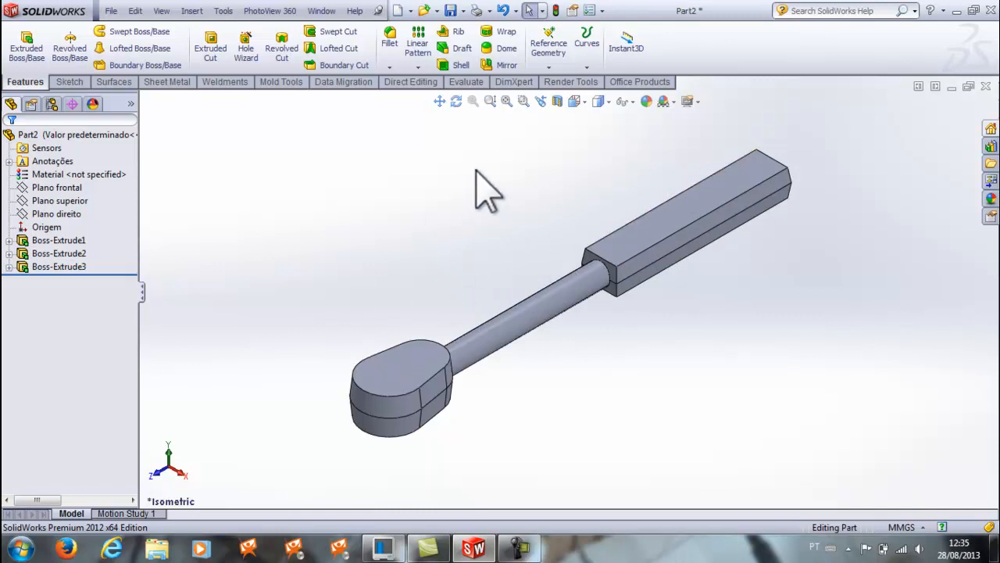
left_click(524, 101)
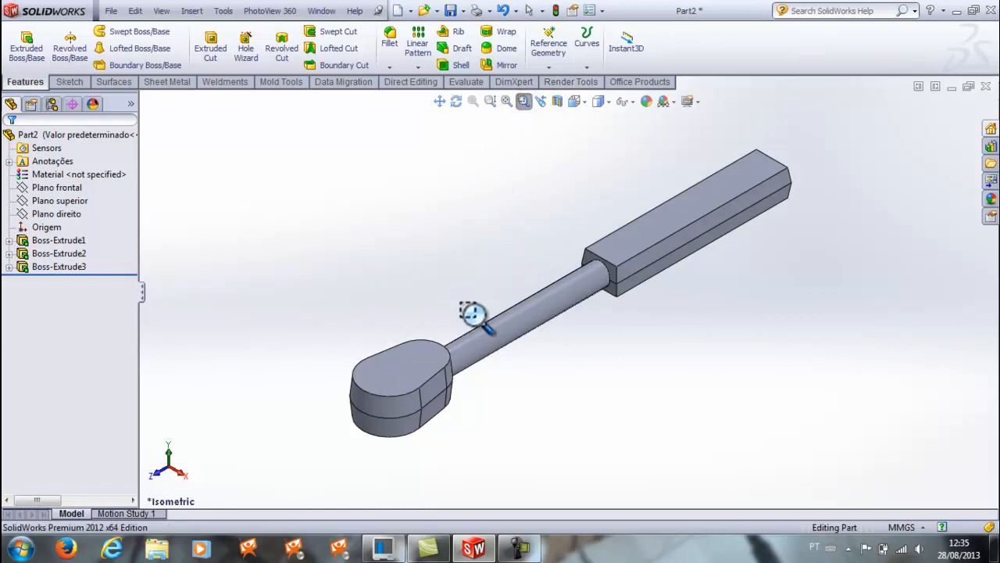
left_click_drag(465, 297, 339, 472)
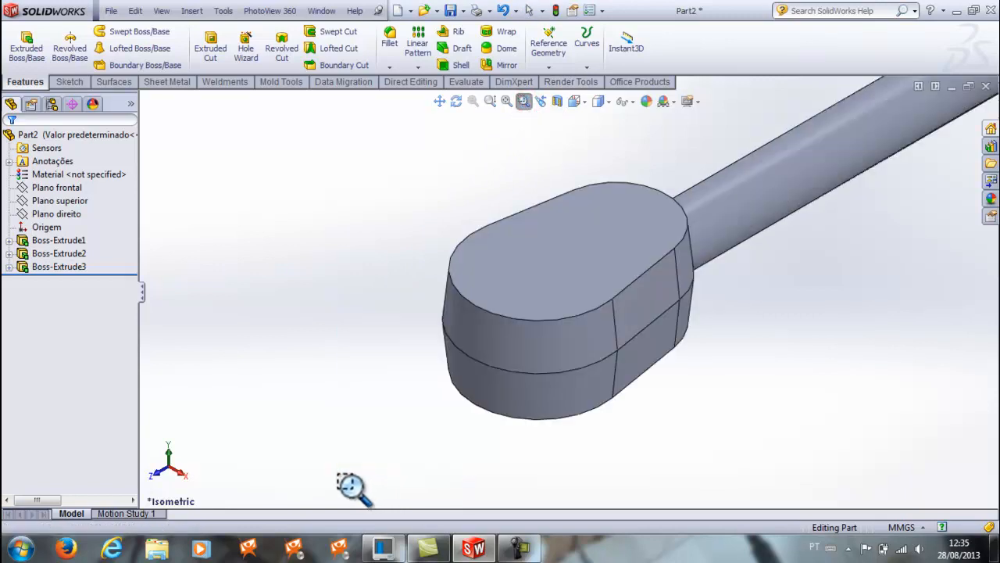
left_click(524, 102)
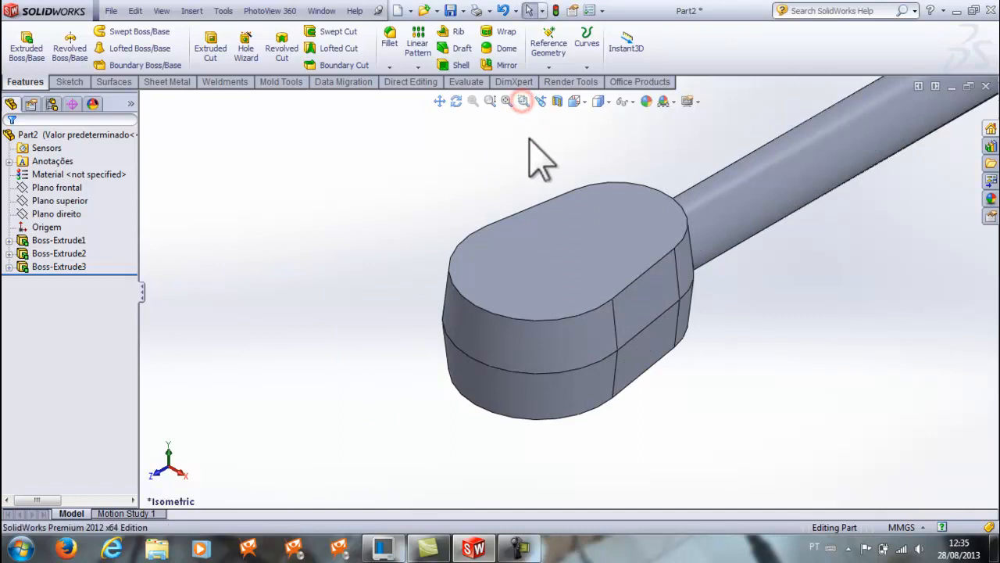
left_click(559, 235)
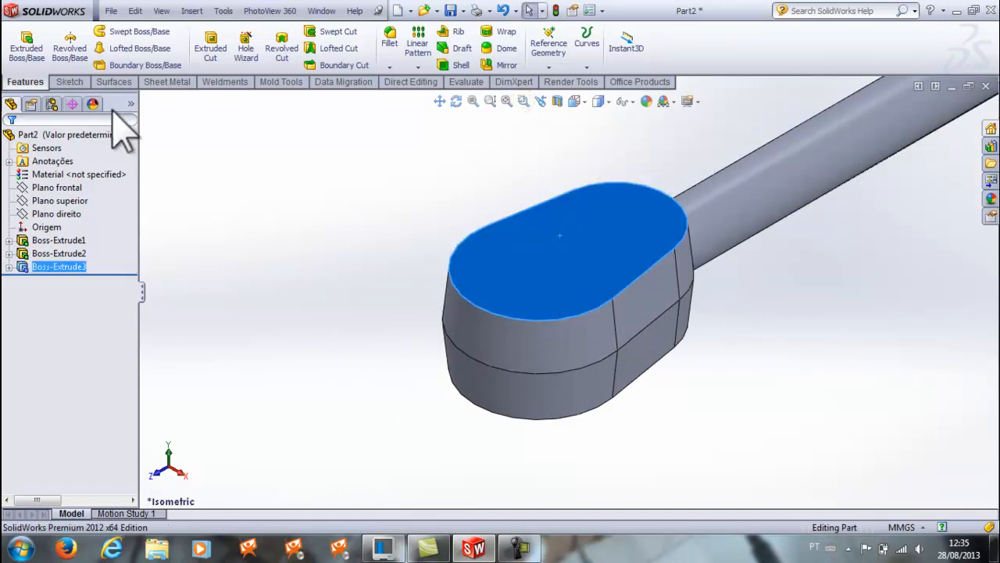
left_click(70, 82)
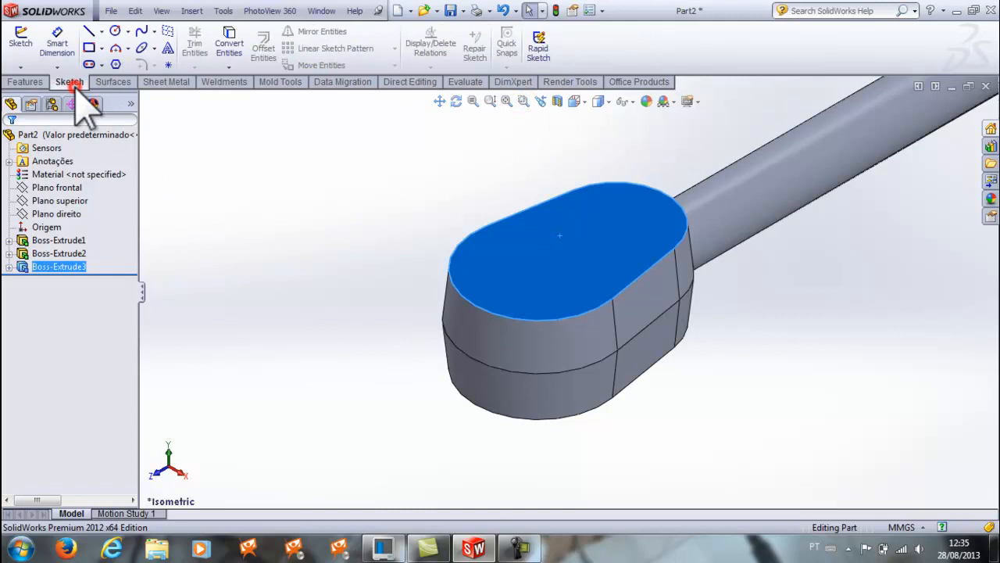
left_click(21, 44)
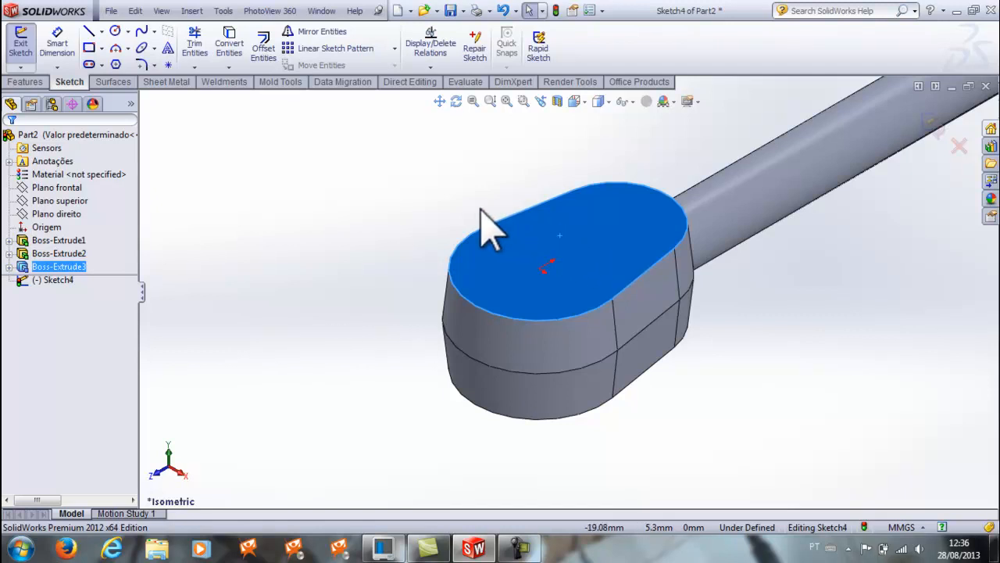
left_click(265, 66)
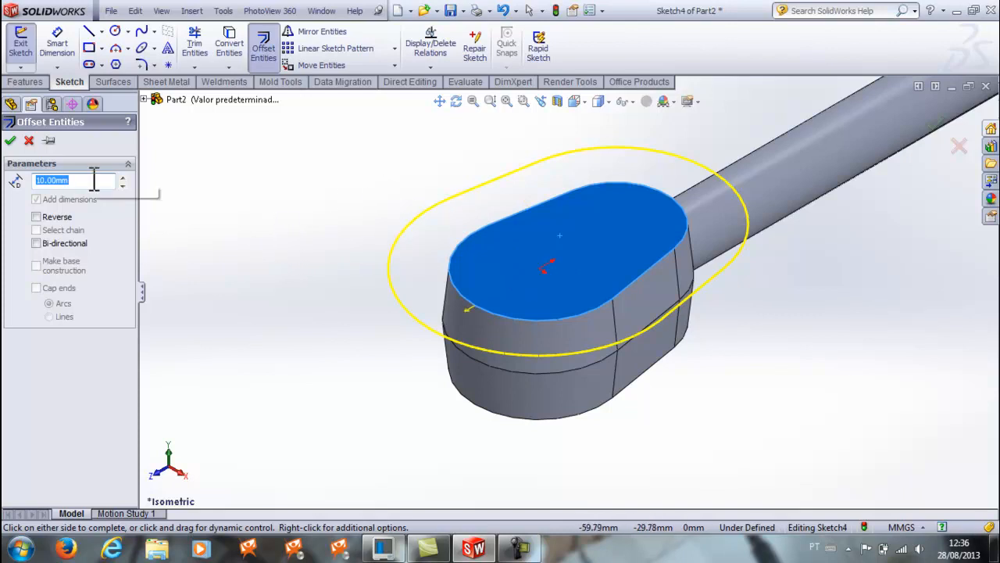
key("Return")
left_click(36, 218)
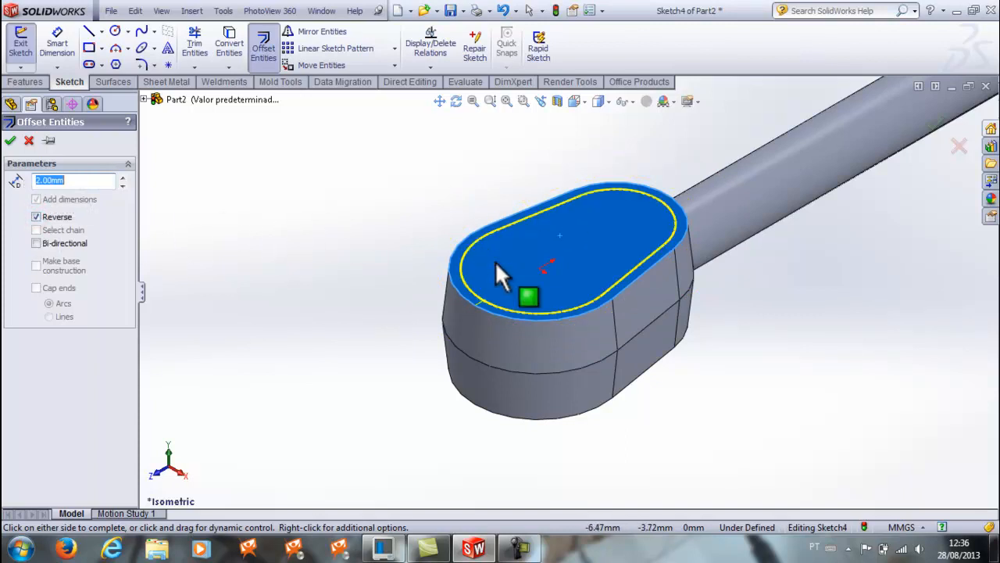
left_click(10, 140)
left_click(304, 214)
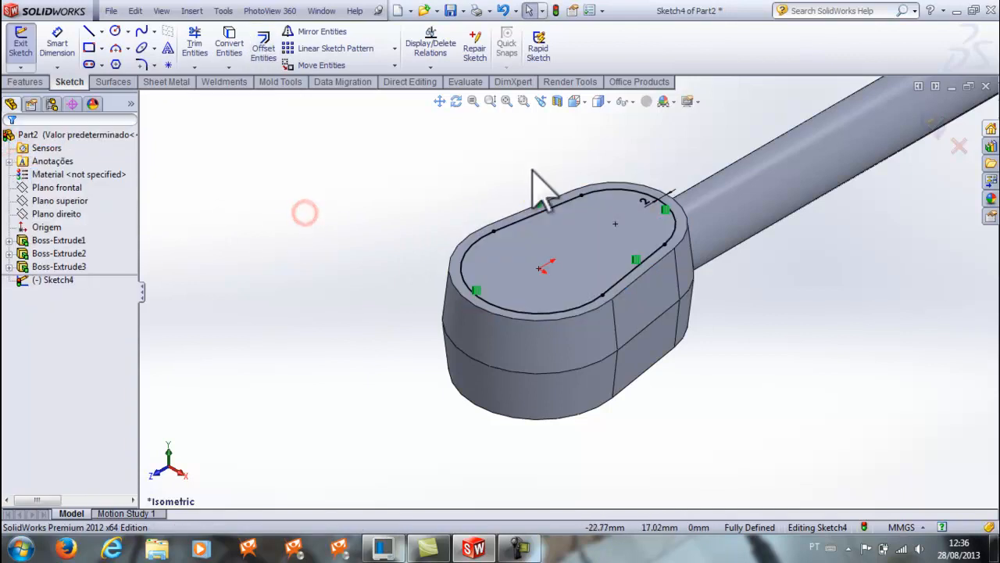
Extrude-cut the offset outline as a blind pocket 2 mm deep into the head's upper face.
left_click(27, 82)
left_click(204, 49)
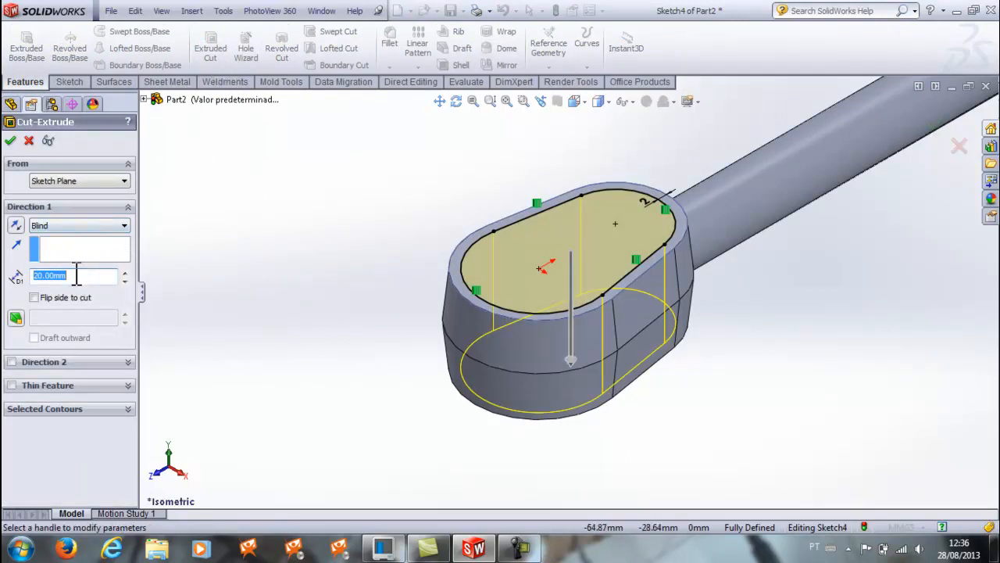
key("Return")
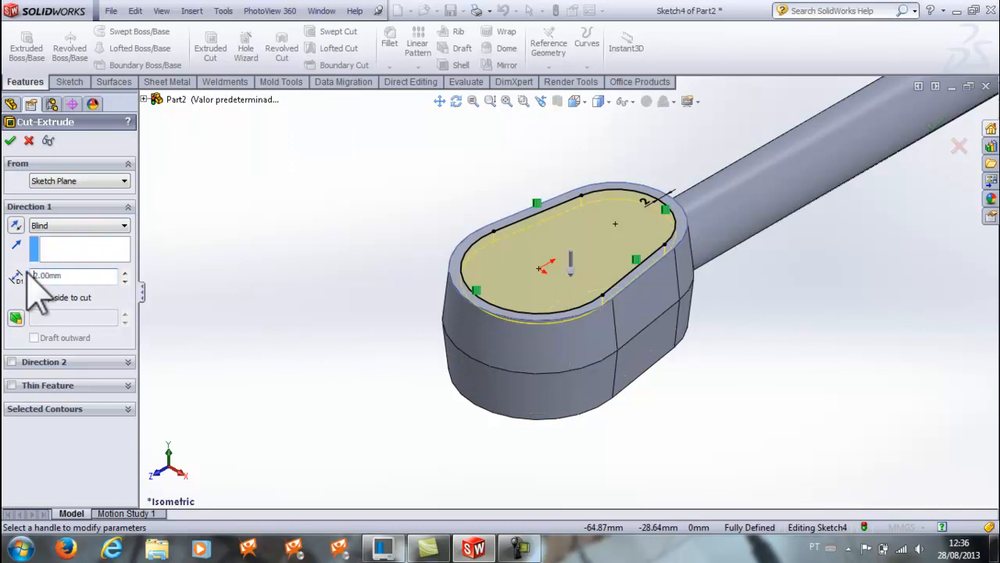
left_click(10, 141)
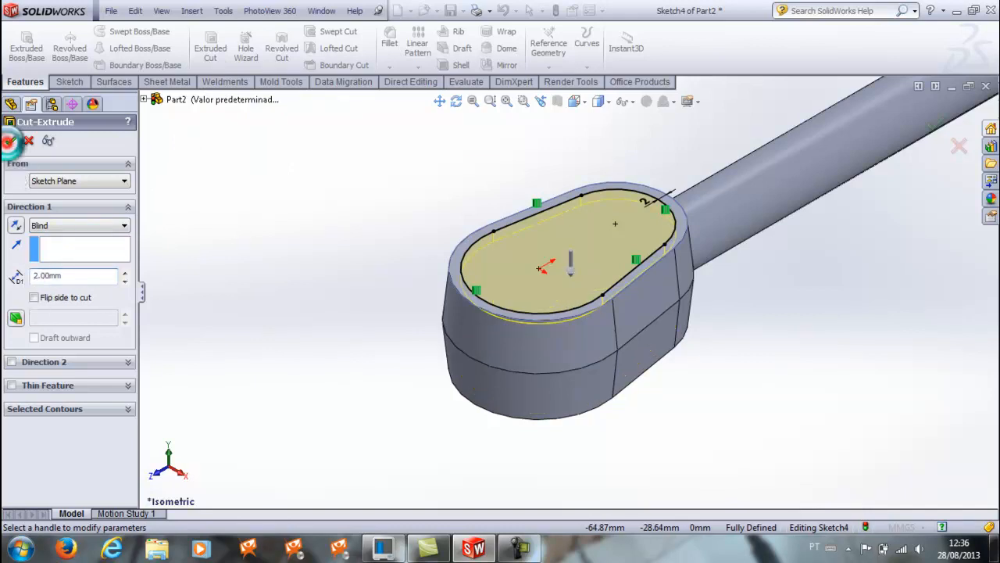
left_click(339, 199)
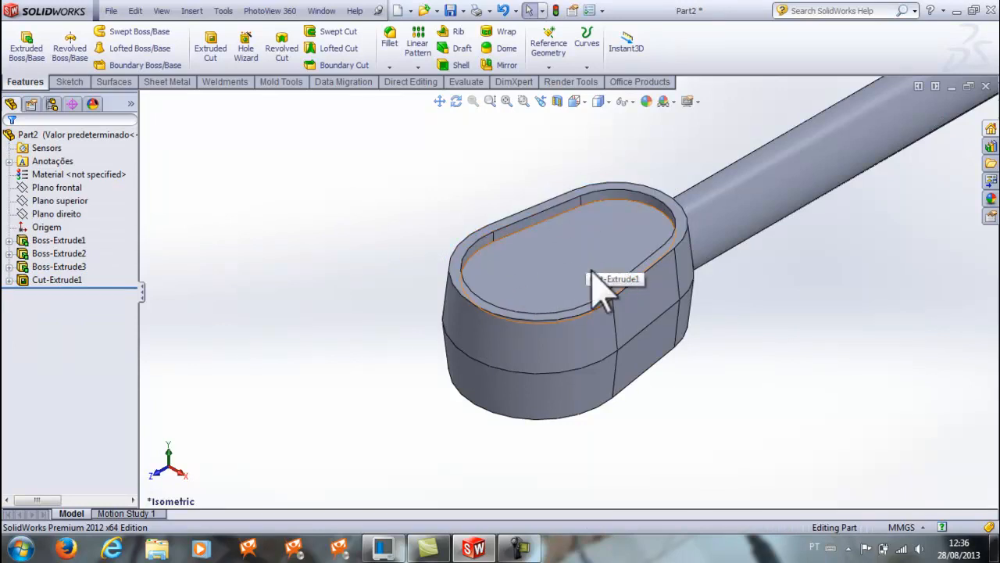
Start a sketch on the floor of the head's 2 mm pocket and view it face-on.
left_click(615, 238)
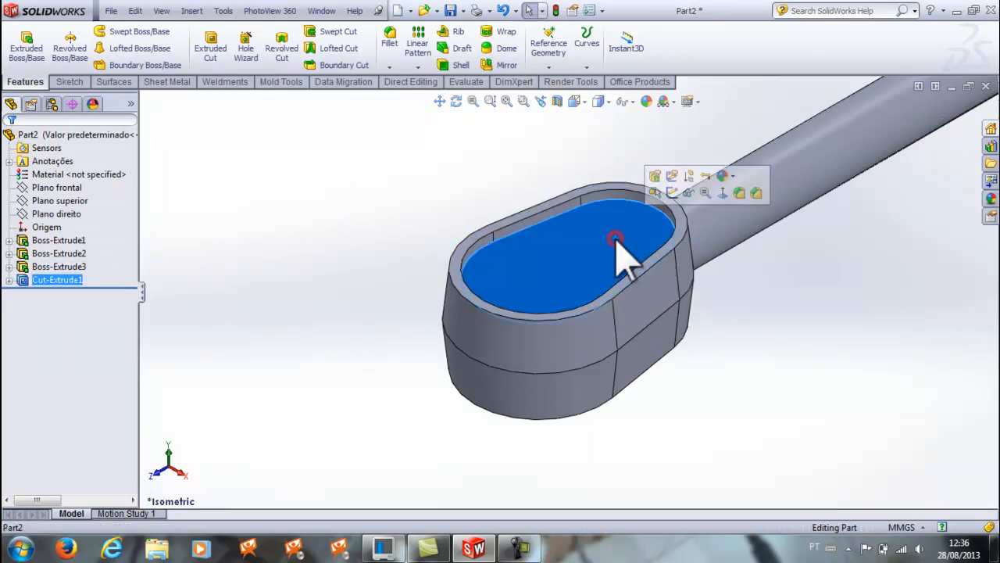
left_click(69, 82)
left_click(21, 43)
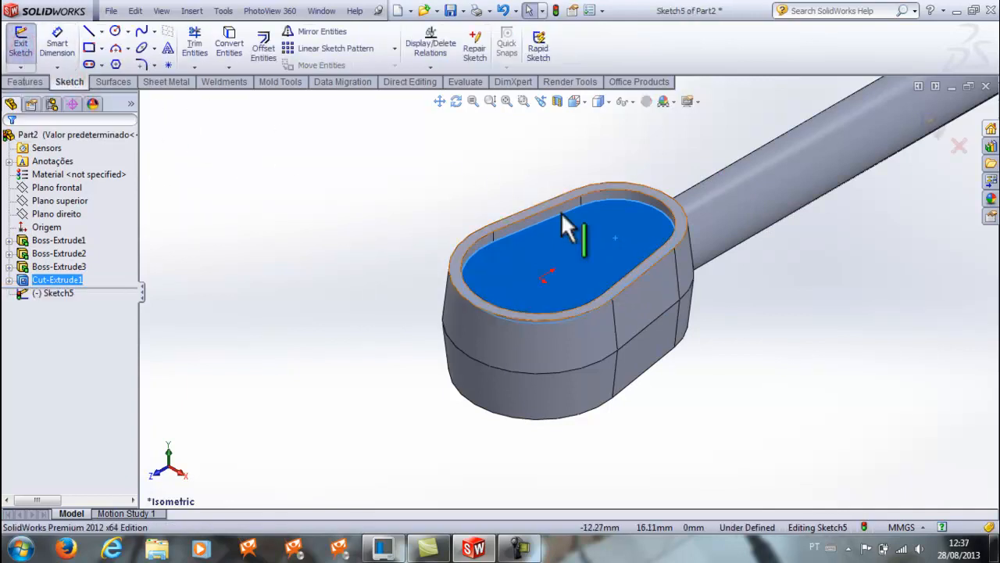
left_click(576, 102)
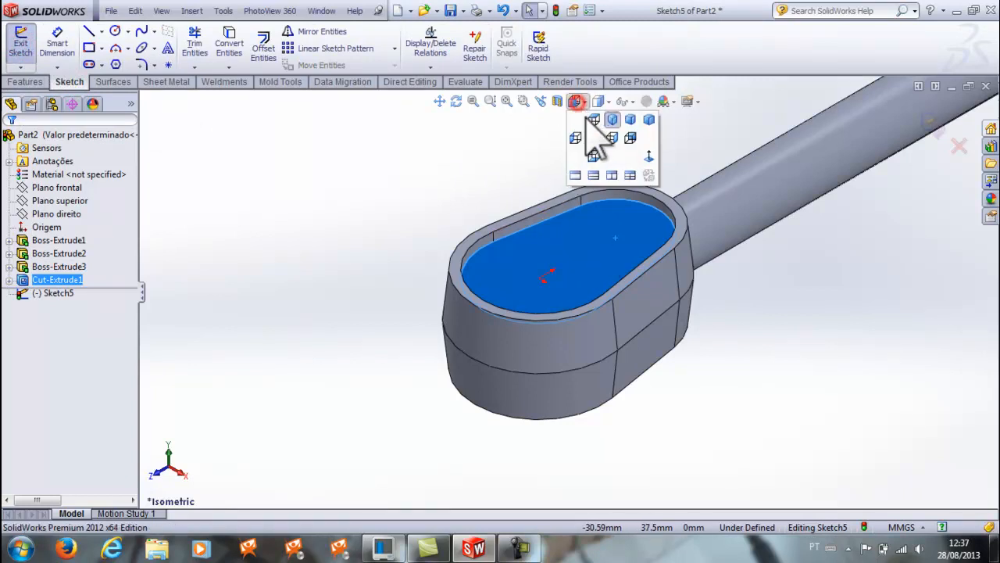
left_click(649, 156)
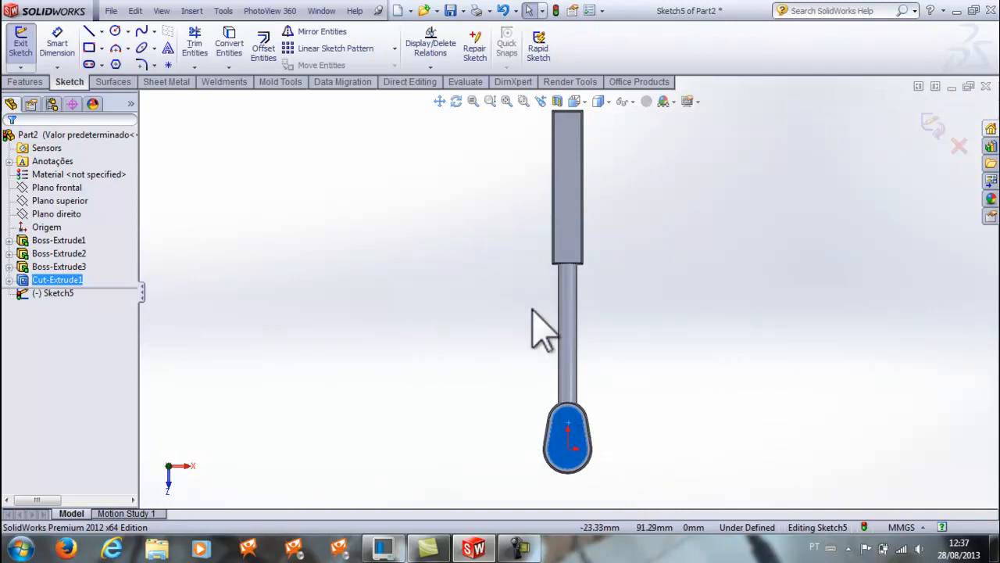
left_click(473, 102)
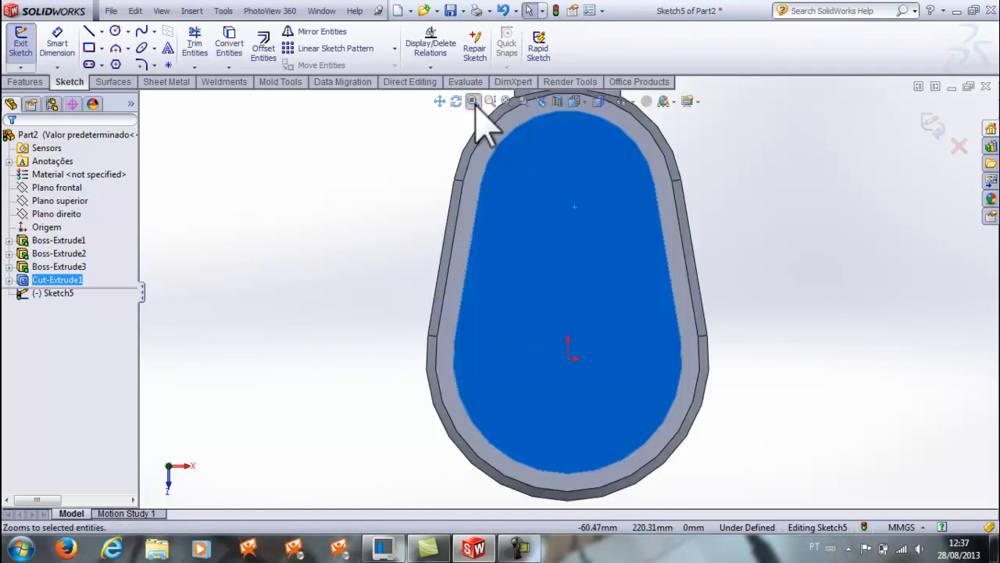
left_click(367, 175)
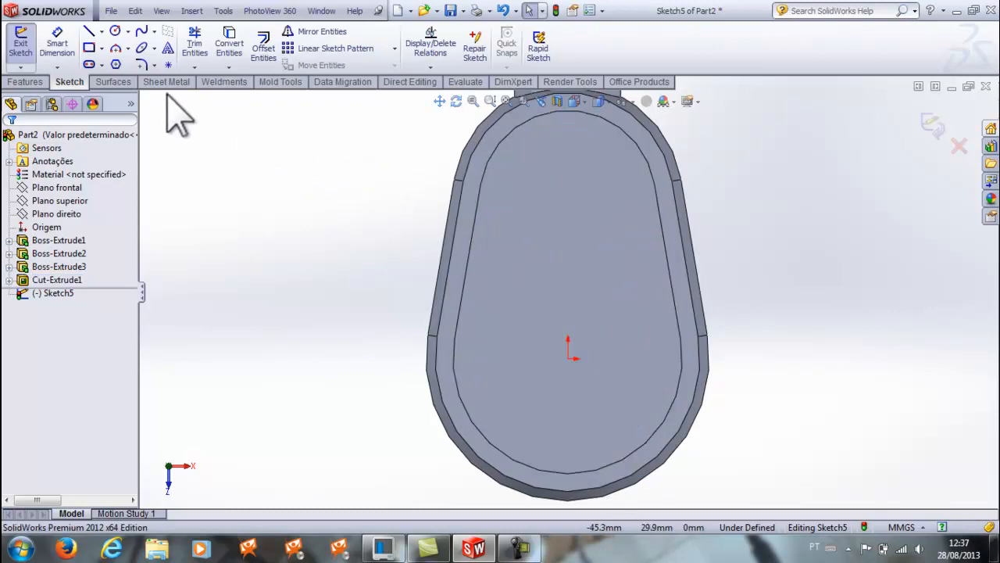
Sketch two overlapping circles, about 8.2 mm radius at the head's upper arc centre and about 12.2 mm radius at the origin.
left_click(116, 32)
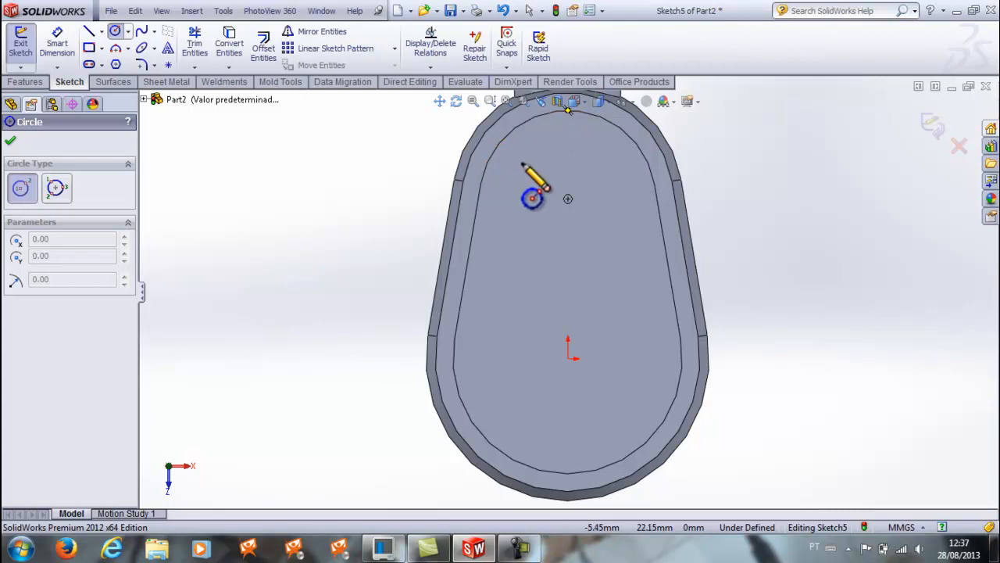
left_click(568, 198)
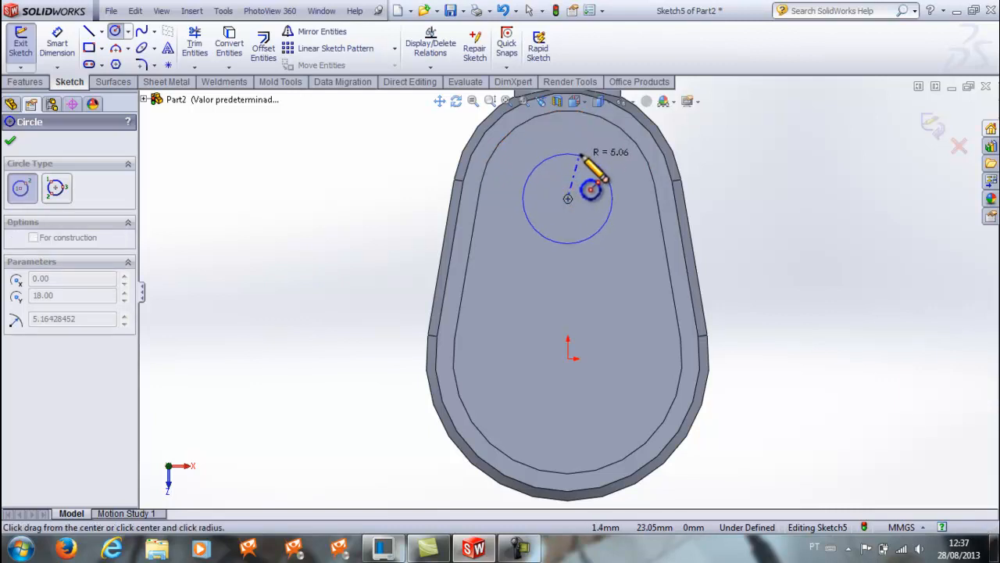
left_click(592, 131)
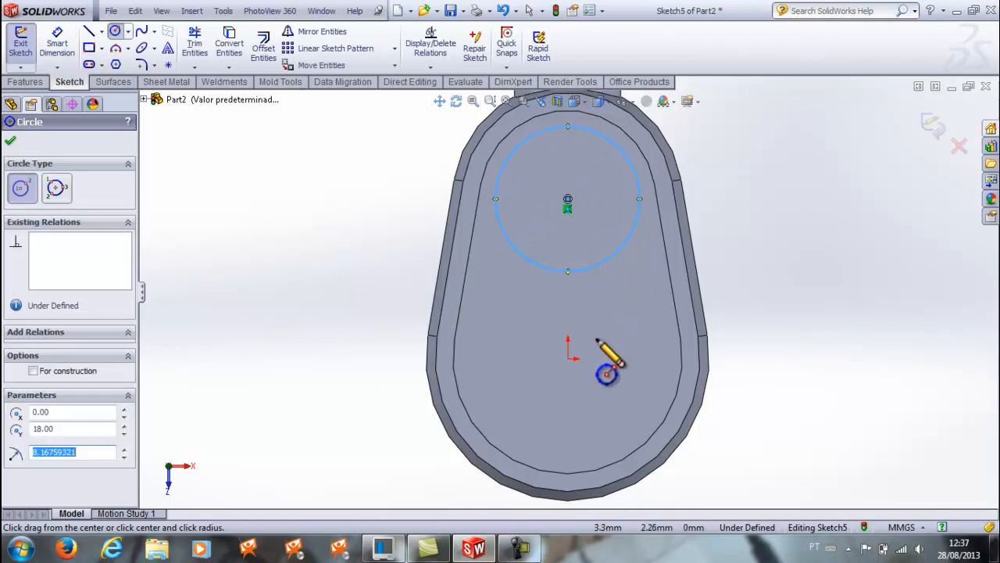
left_click(569, 360)
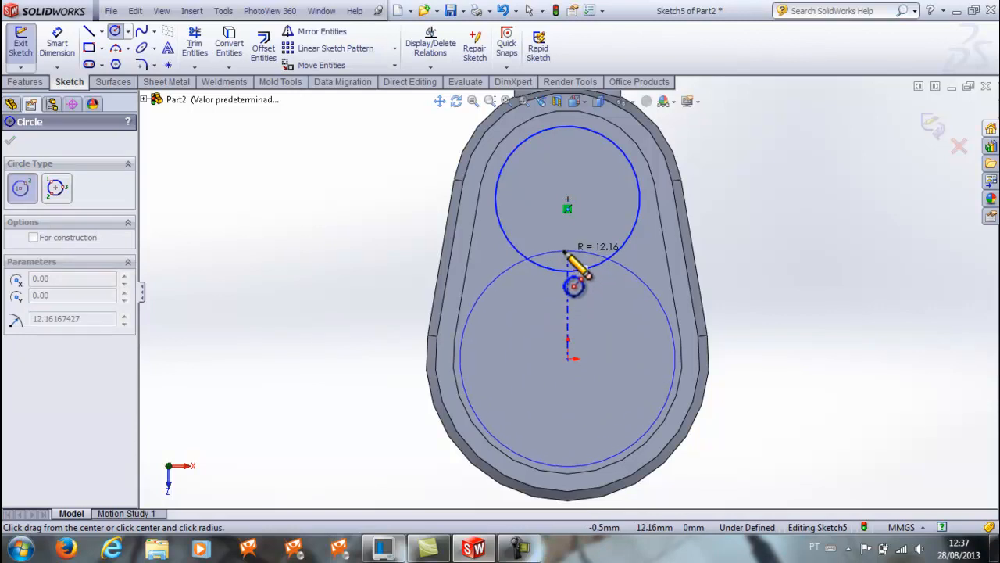
left_click(574, 286)
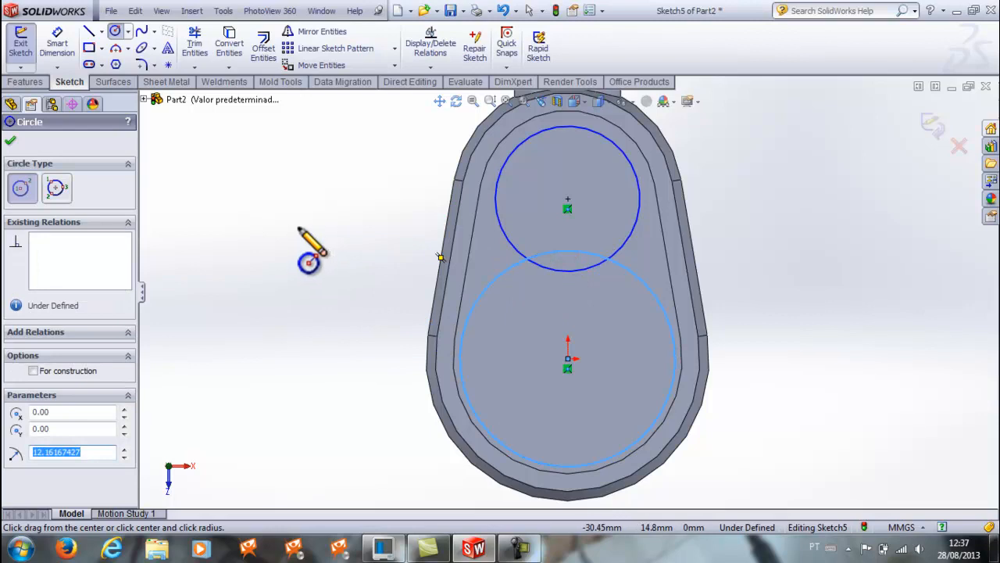
key("Escape")
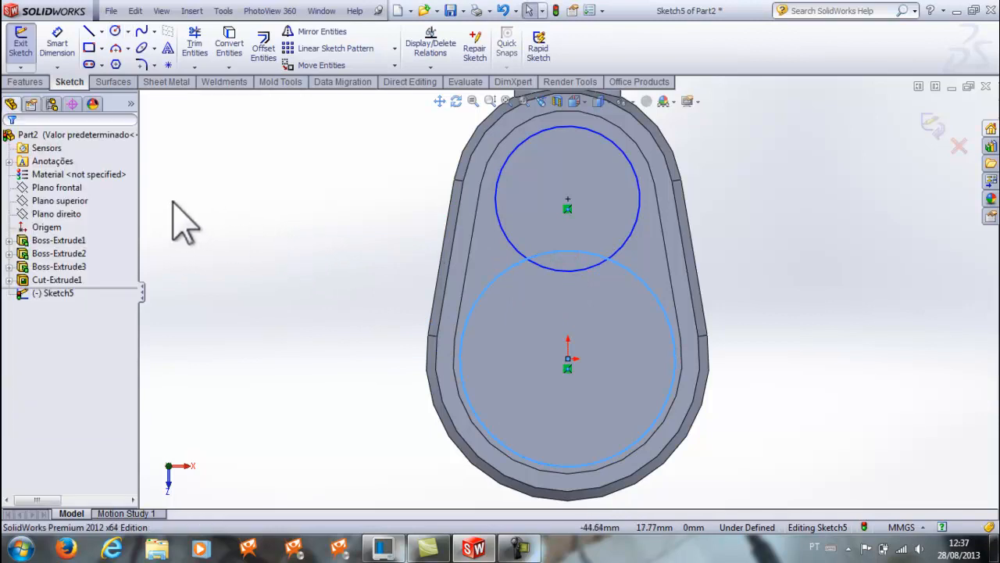
left_click(277, 218)
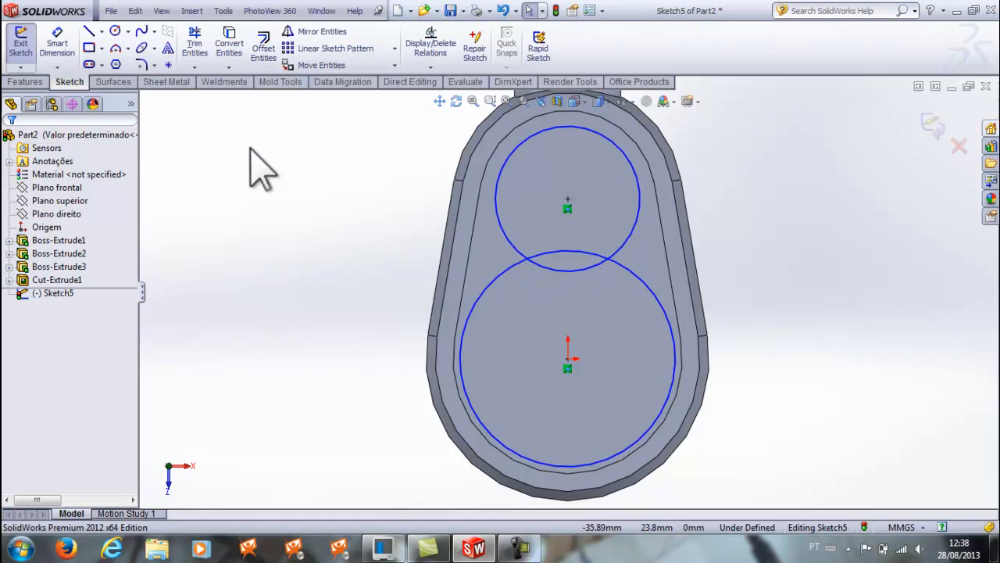
Trim away both inner arc segments where the two circles overlap, leaving a figure-eight outline.
left_click(195, 65)
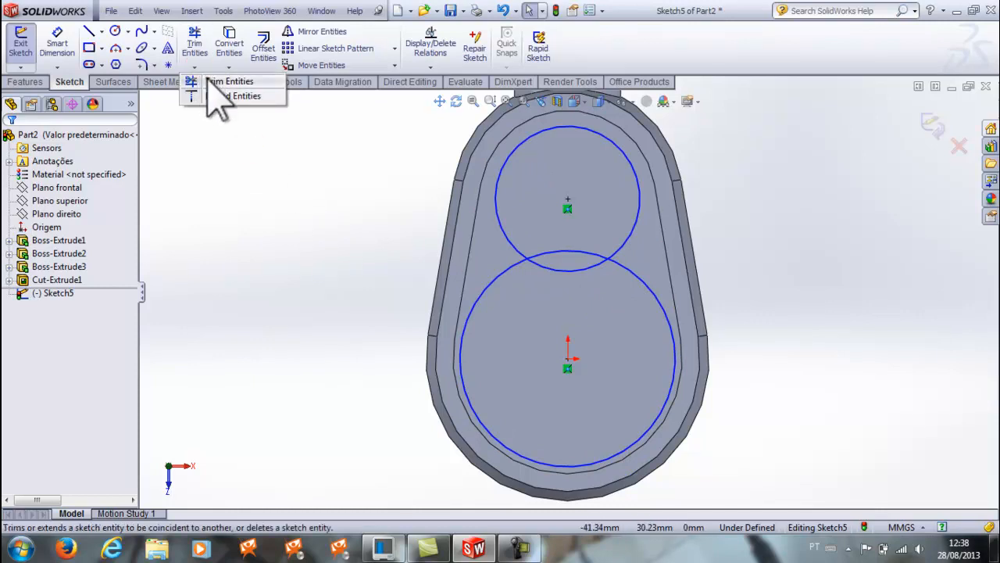
left_click(211, 82)
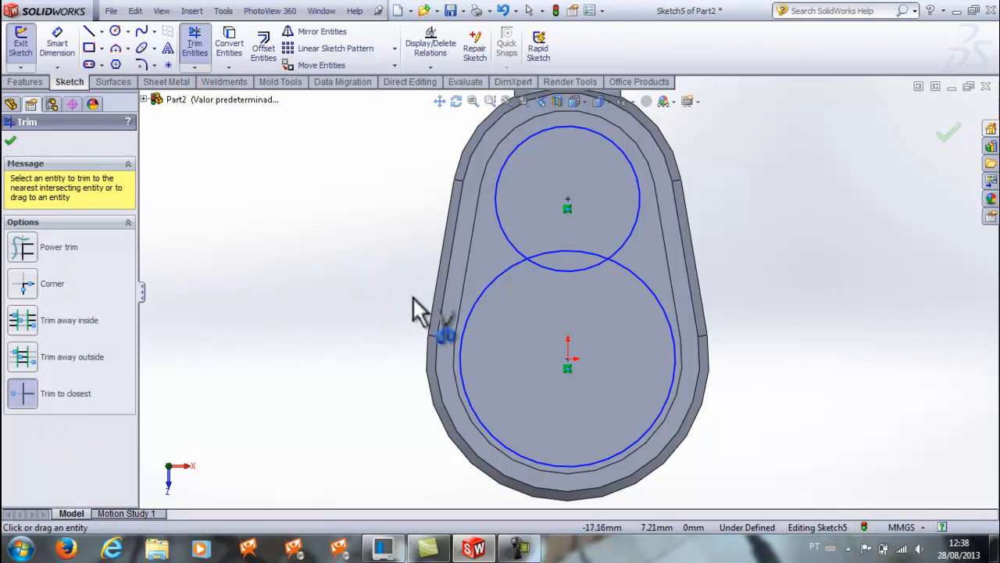
left_click(553, 248)
left_click(554, 269)
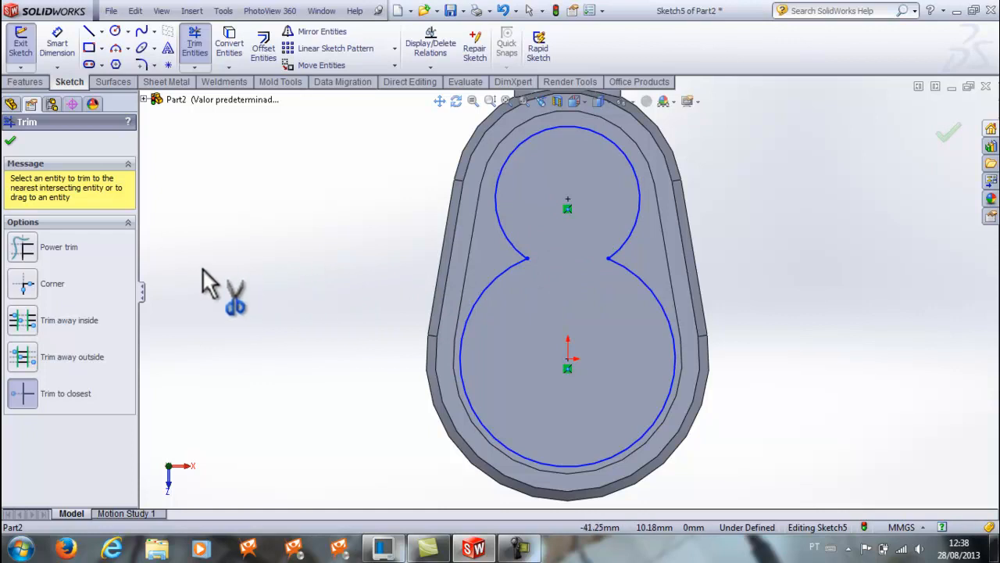
left_click(10, 141)
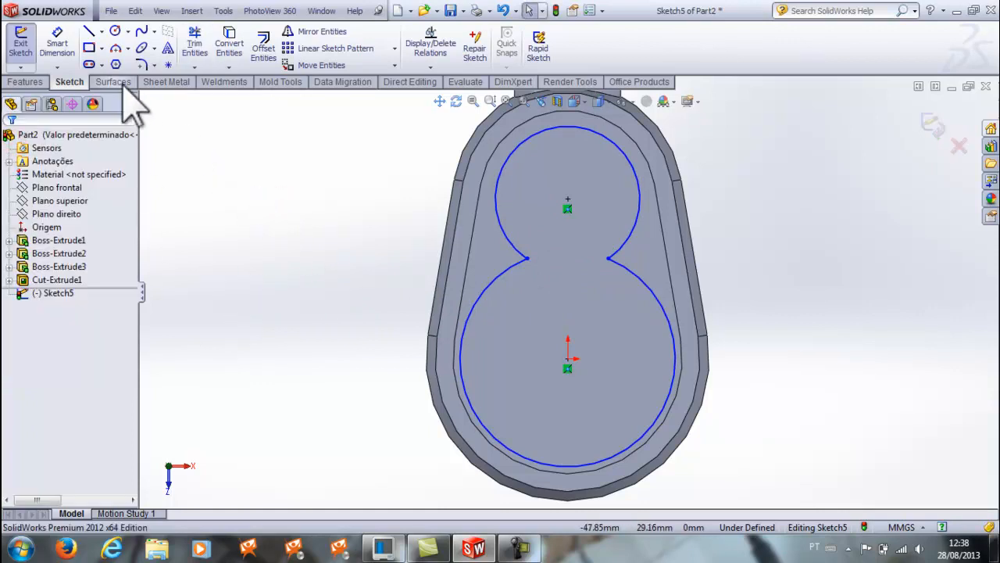
Dimension the figure-eight's upper arc with a radius of 9 mm.
left_click(66, 50)
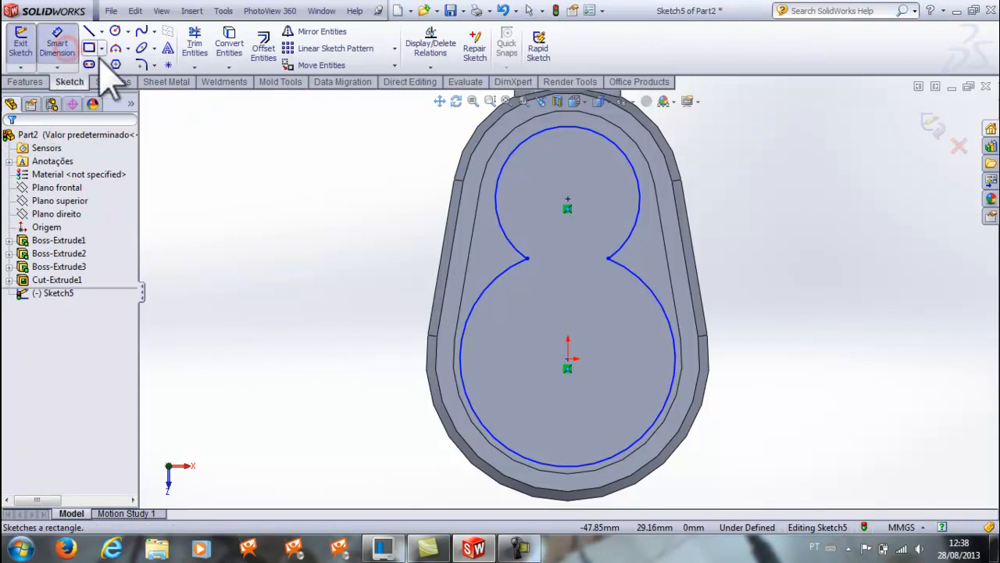
left_click(500, 178)
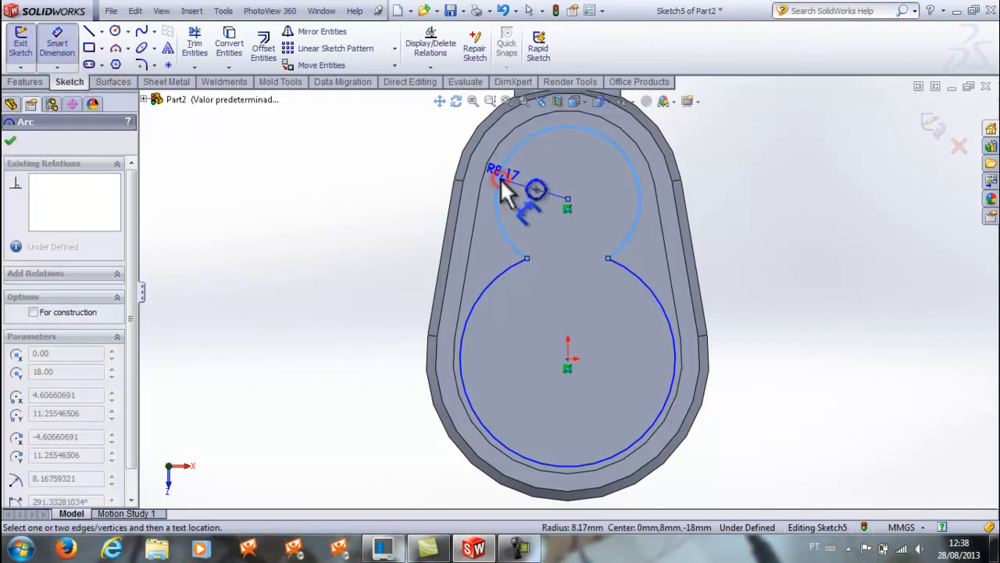
left_click(403, 148)
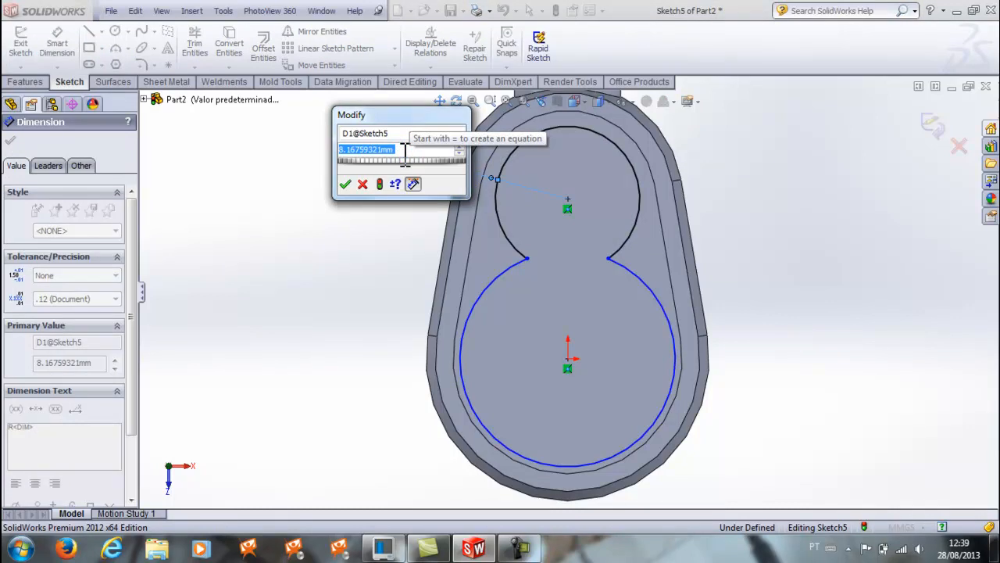
type("9")
key("Return")
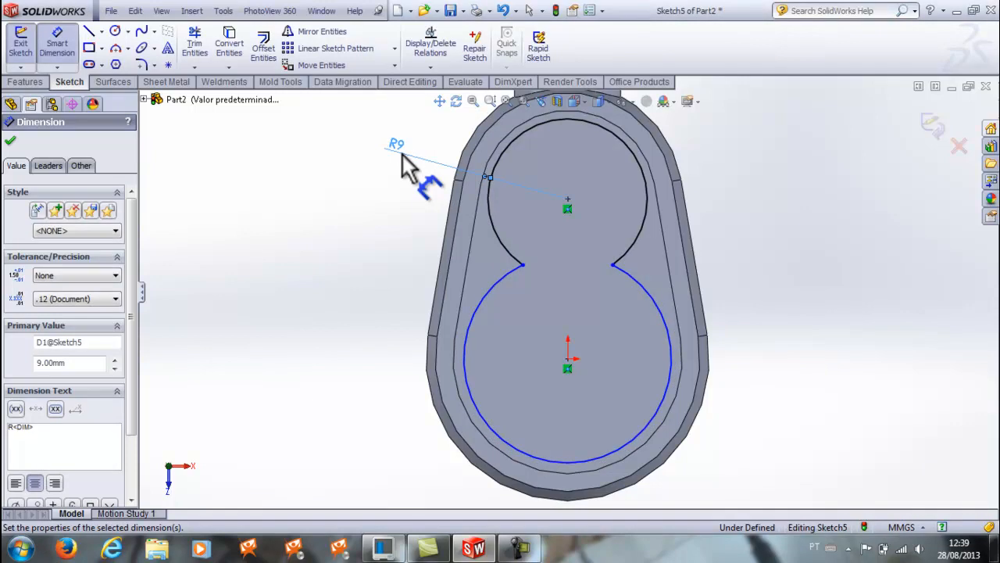
Dimension the figure-eight's lower arc with a radius of 12 mm.
left_click(491, 288)
left_click(422, 258)
type("12")
key("Return")
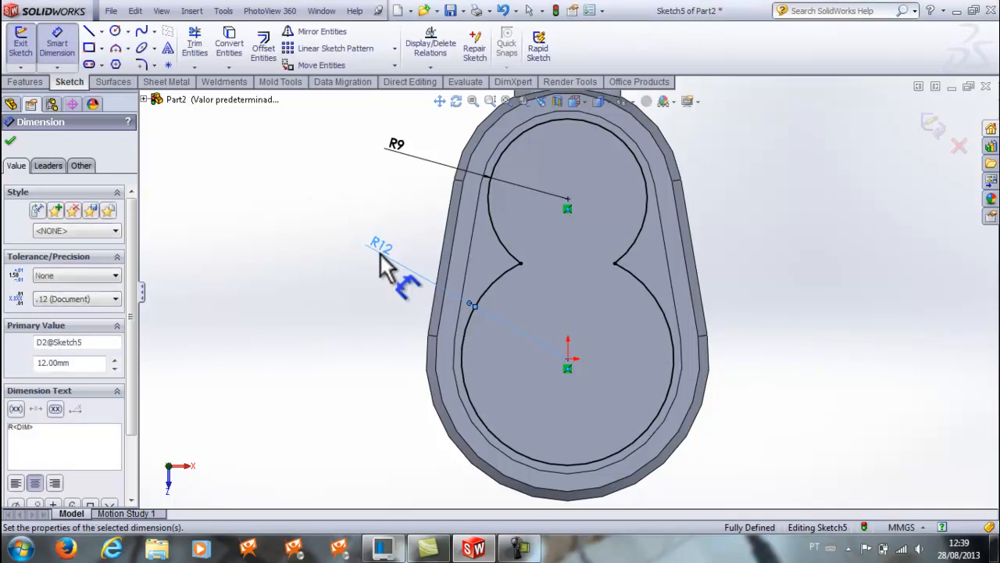
left_click(333, 245)
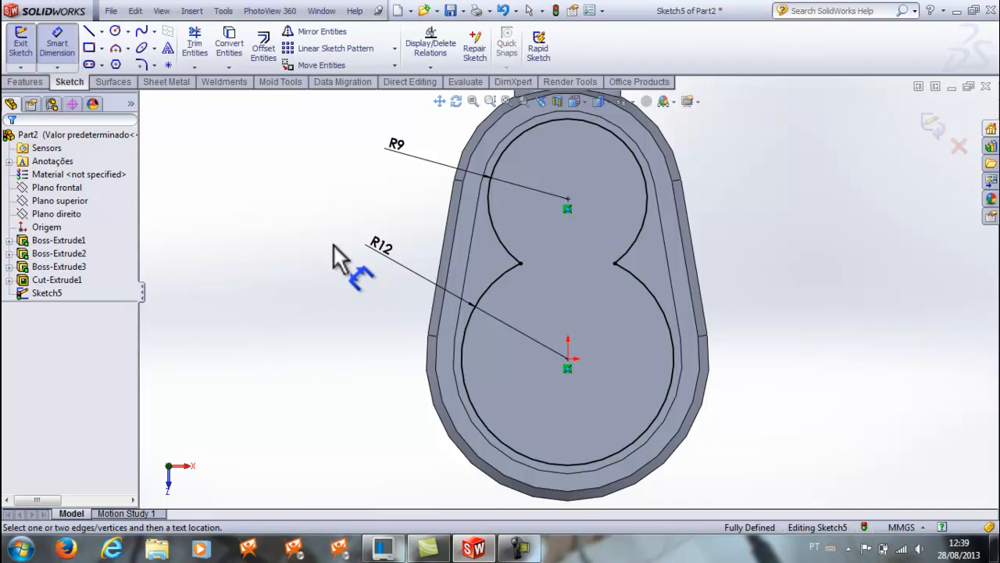
Extrude-cut the figure-eight outline as a blind pocket 13 mm deep into the head.
key("Left")
key("Left")
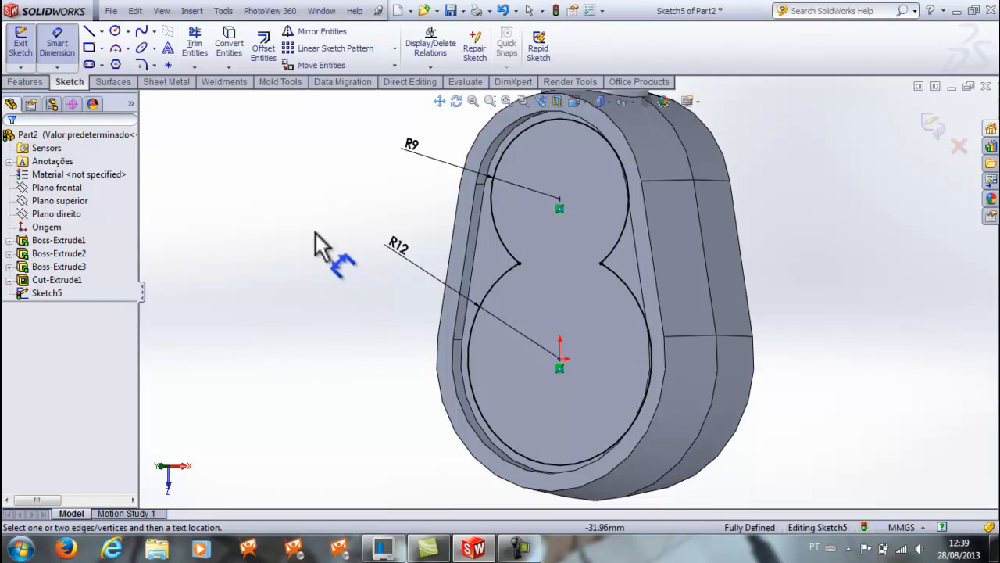
left_click(28, 81)
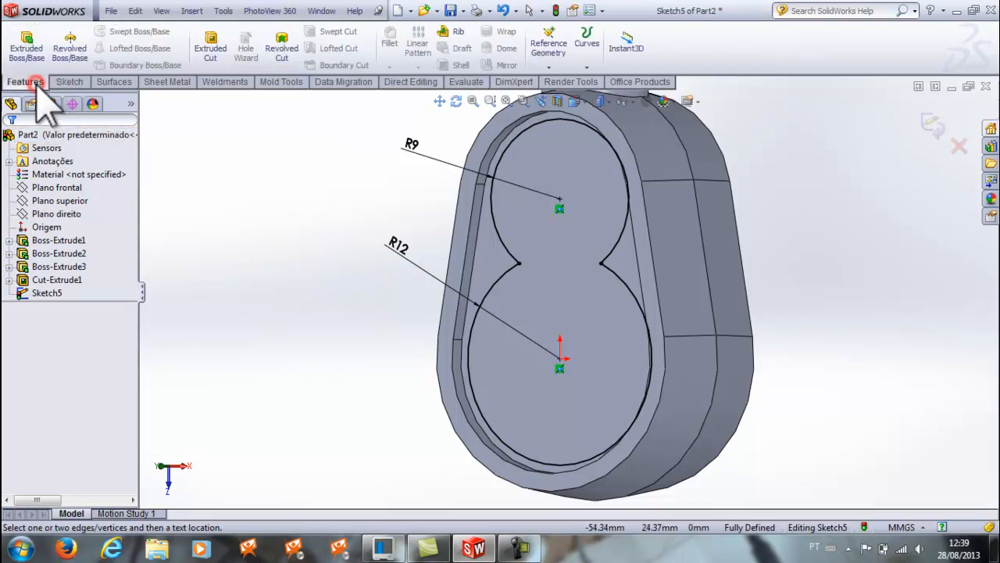
left_click(209, 61)
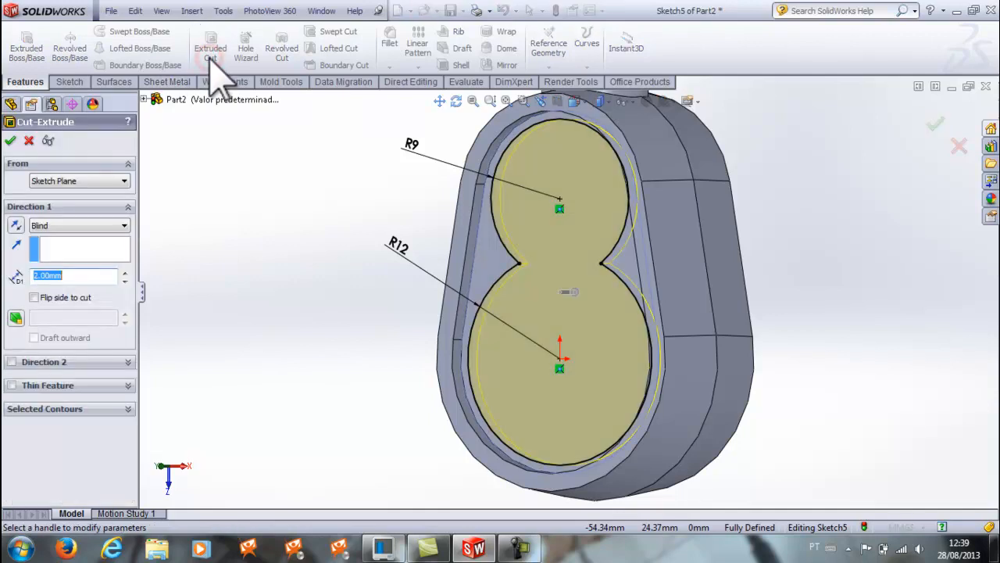
left_click_drag(80, 274, 35, 276)
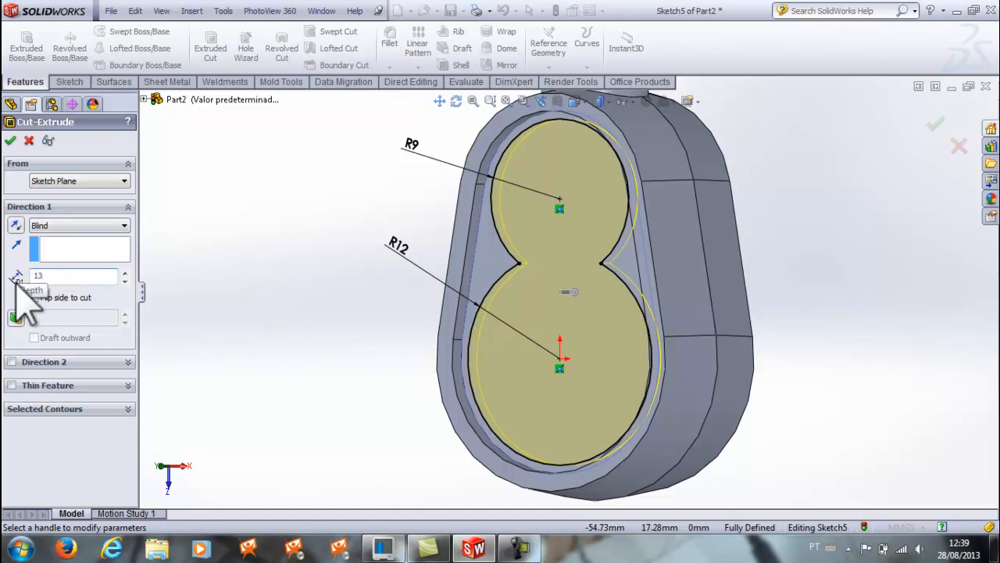
key("Return")
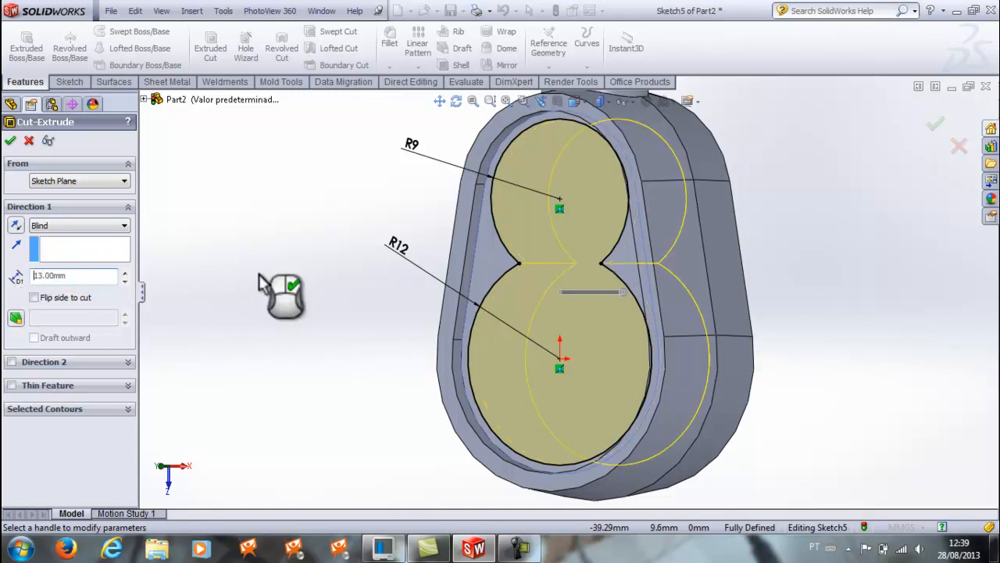
left_click(10, 142)
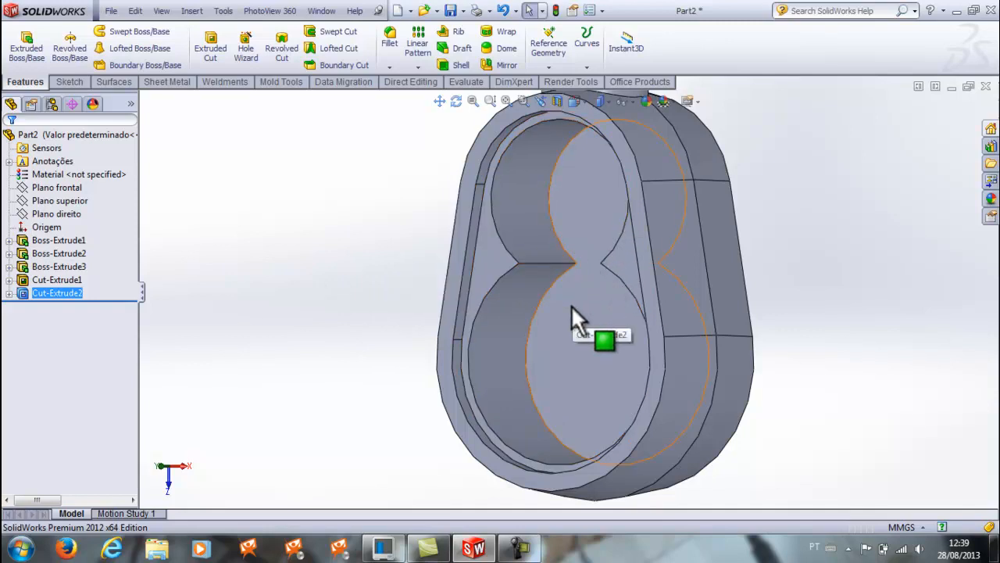
Start a sketch on the floor of the figure-eight pocket, viewed from above.
key("ctrl+5")
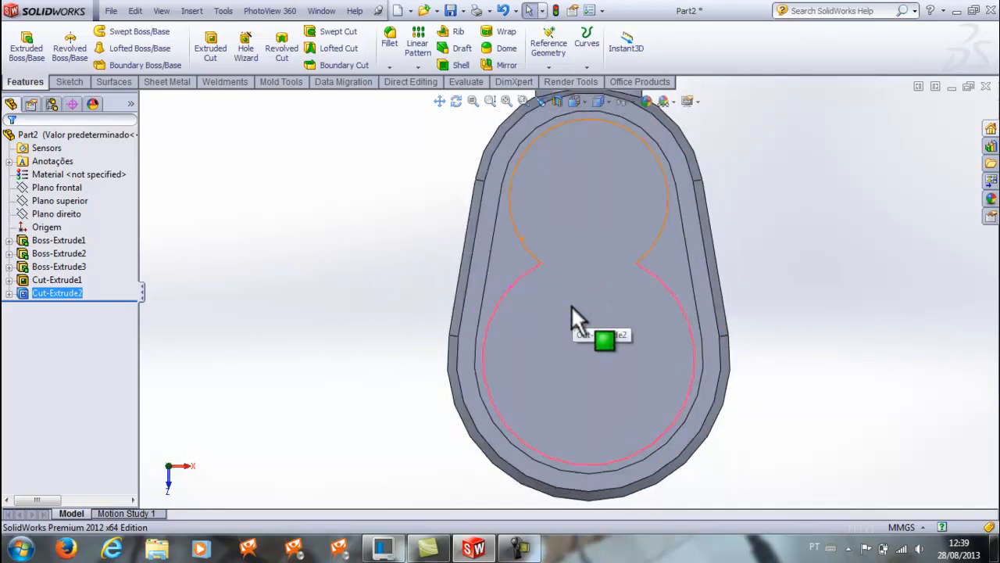
left_click(571, 305)
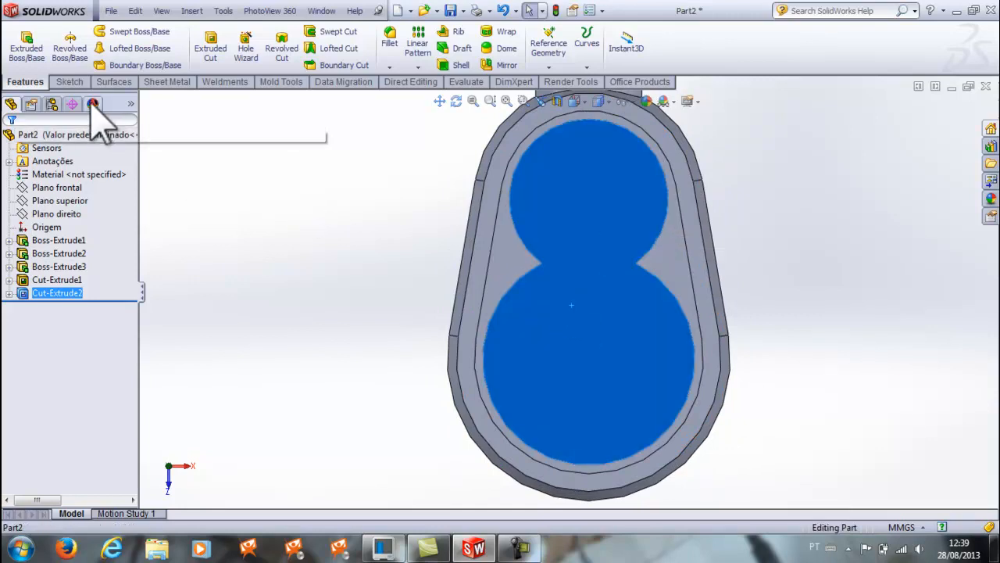
left_click(70, 83)
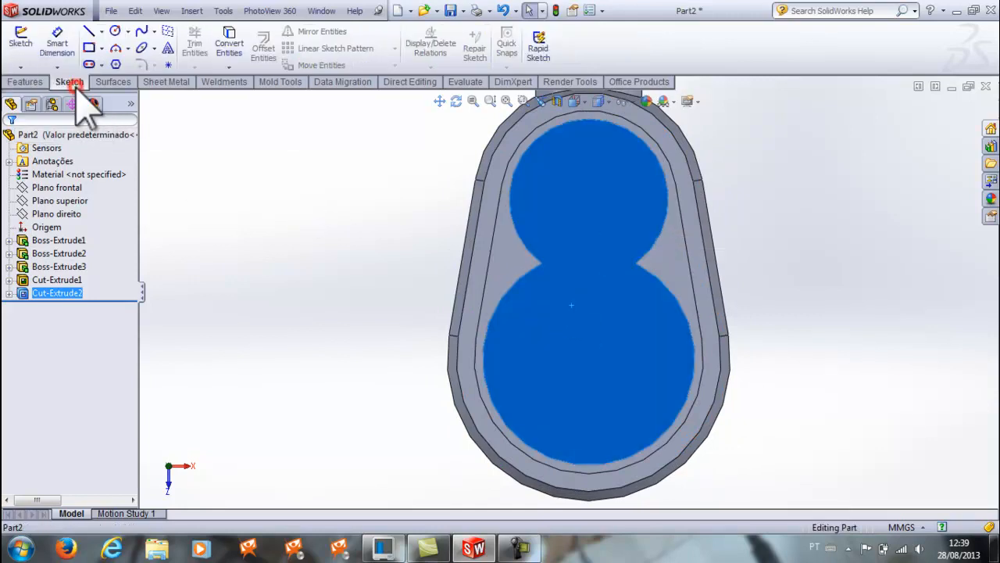
left_click(21, 39)
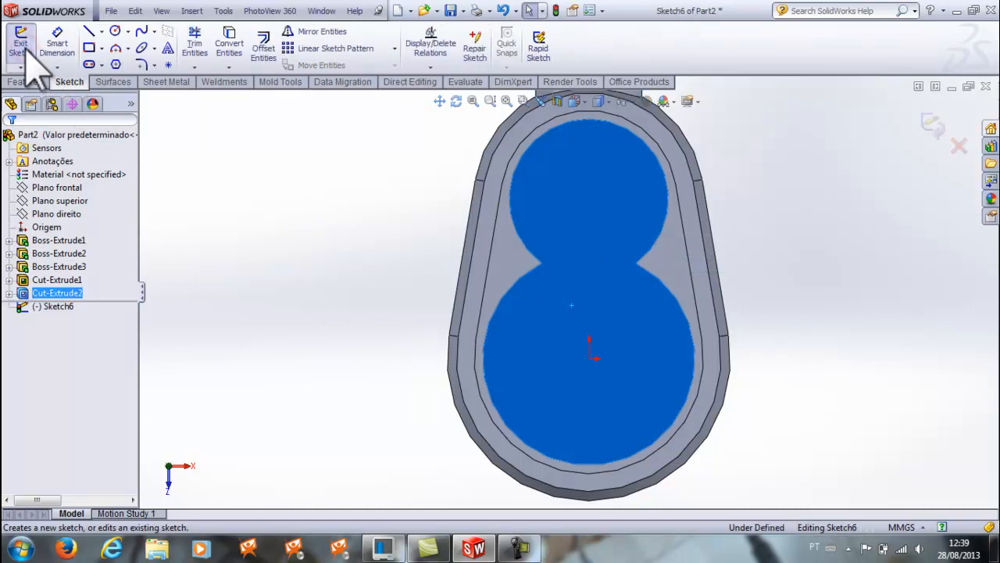
Sketch a circle about 9.1 mm in diameter on the pocket floor, centred on the figure-eight's upper arc.
left_click(115, 32)
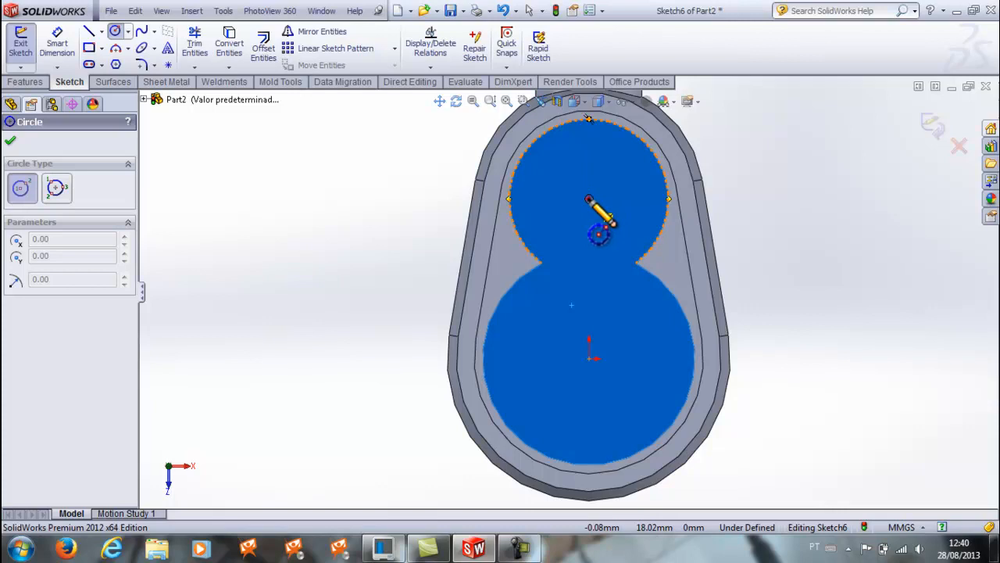
left_click(588, 199)
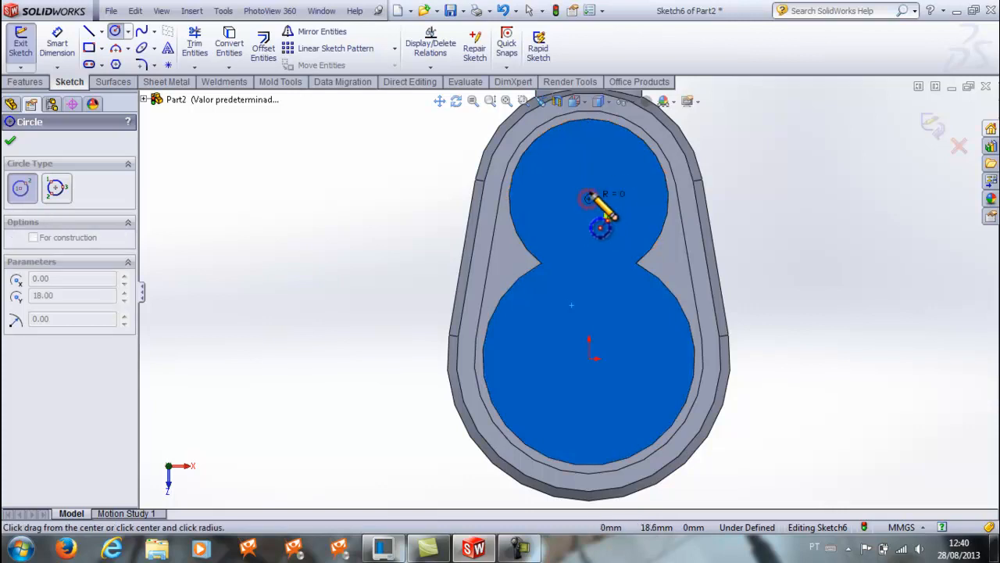
left_click(614, 167)
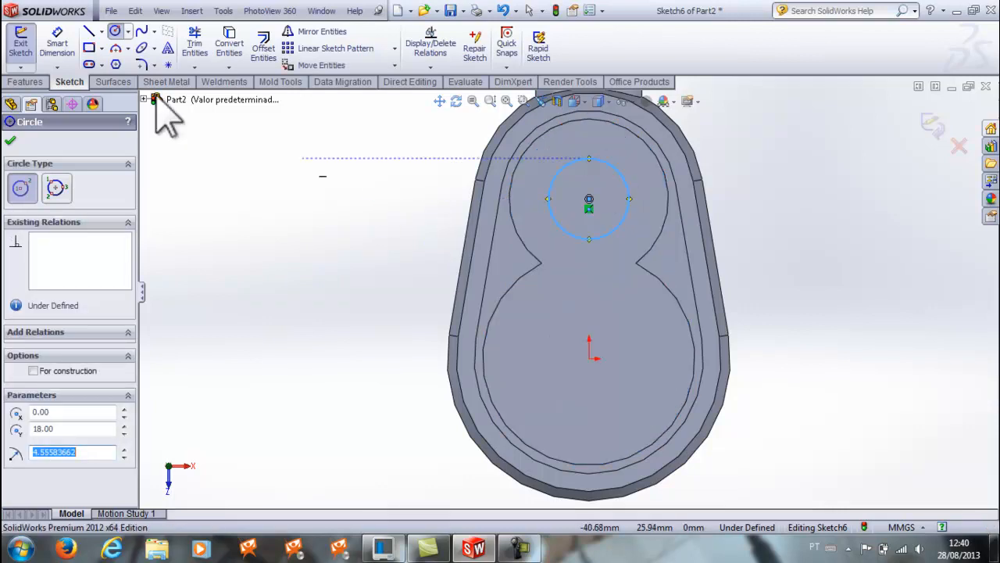
Dimension the new circle with a diameter of 9 mm.
left_click(57, 43)
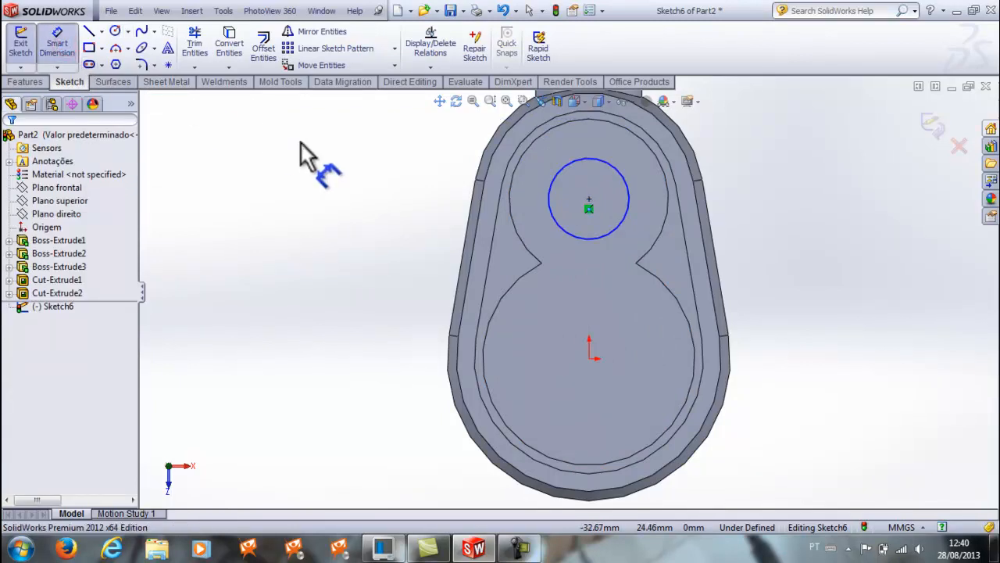
left_click(565, 165)
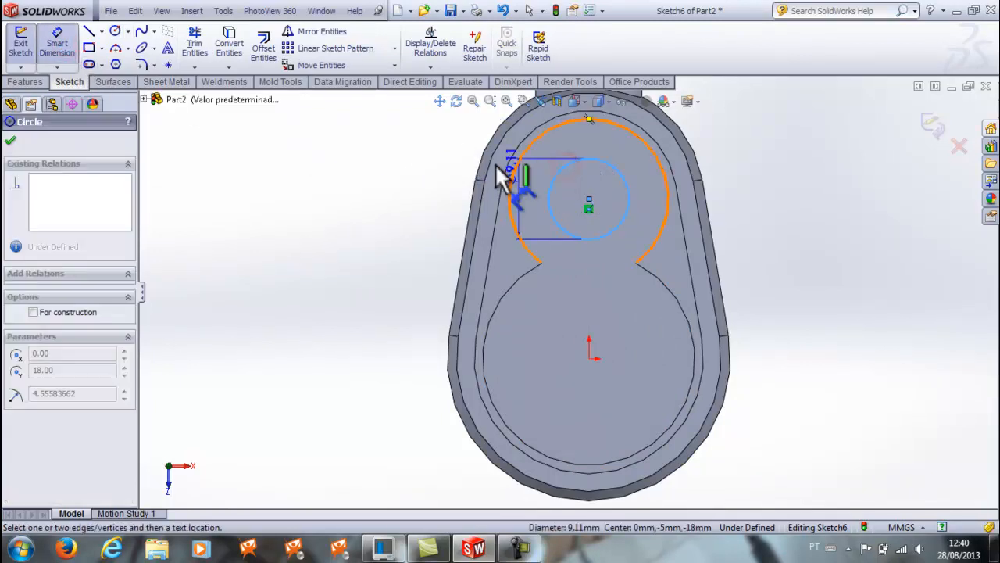
left_click(440, 153)
type("9")
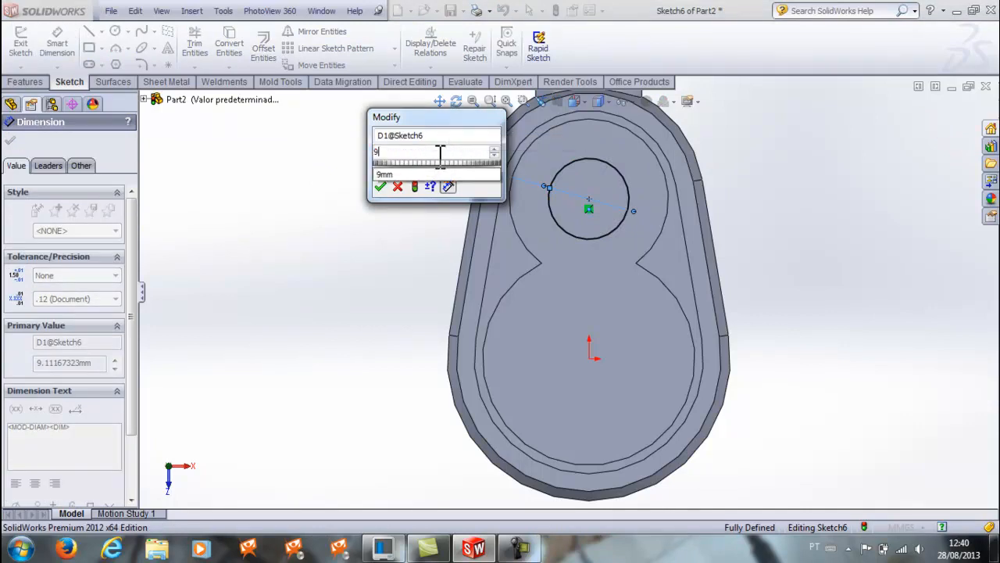
key("Return")
left_click(406, 197)
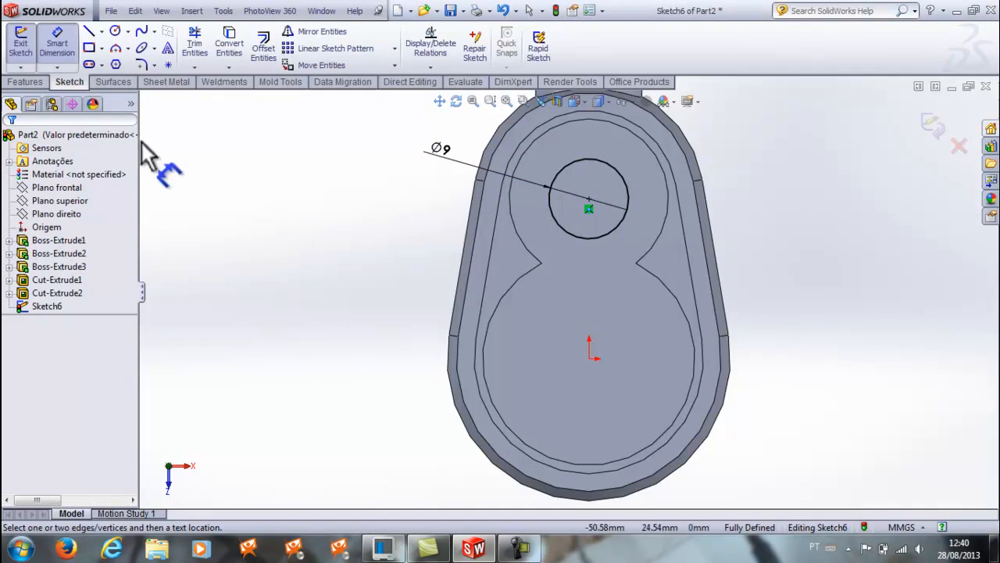
Extrude-cut the 9 mm circle Through All to make a hole in the pocket floor.
key("Left")
key("Left")
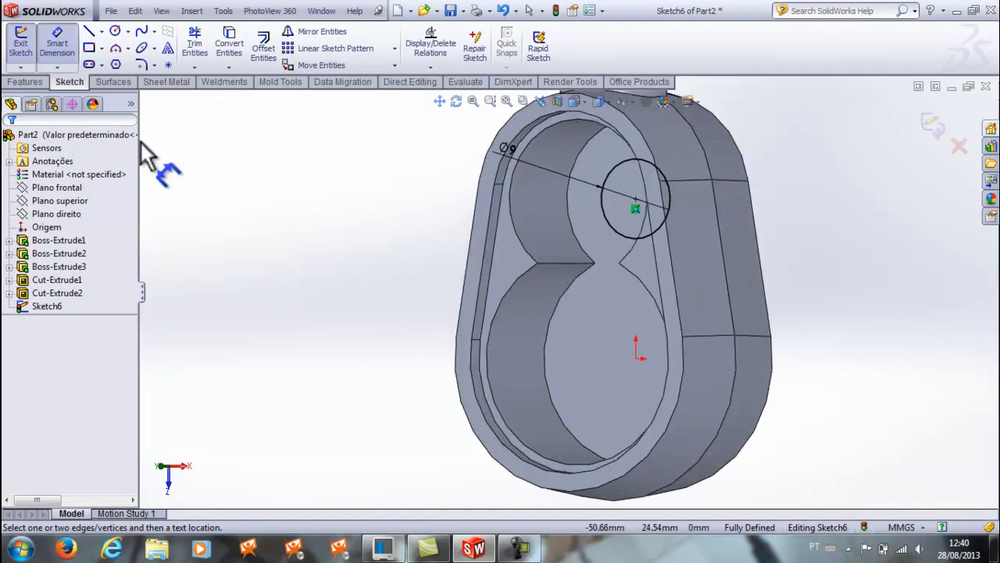
left_click(36, 82)
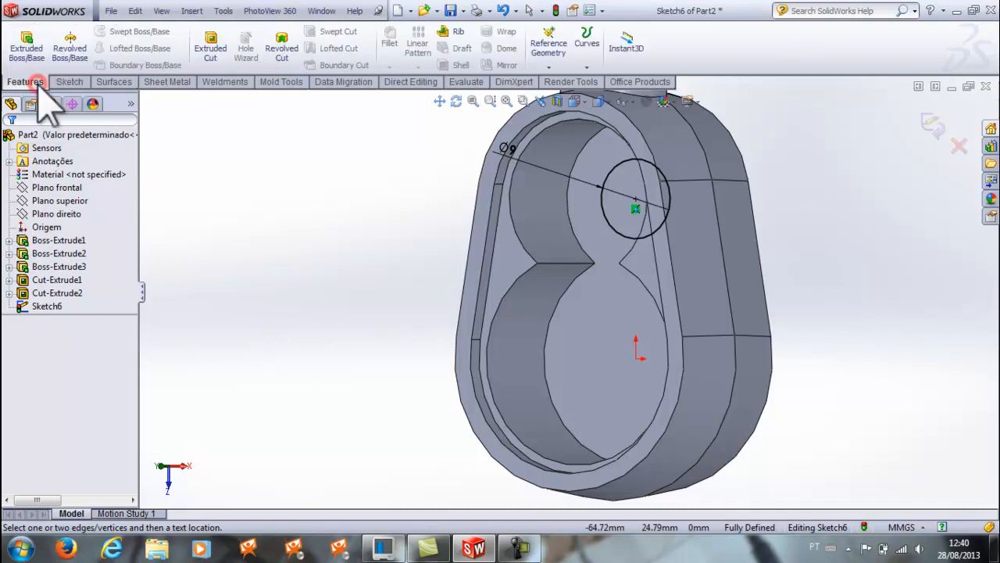
left_click(210, 48)
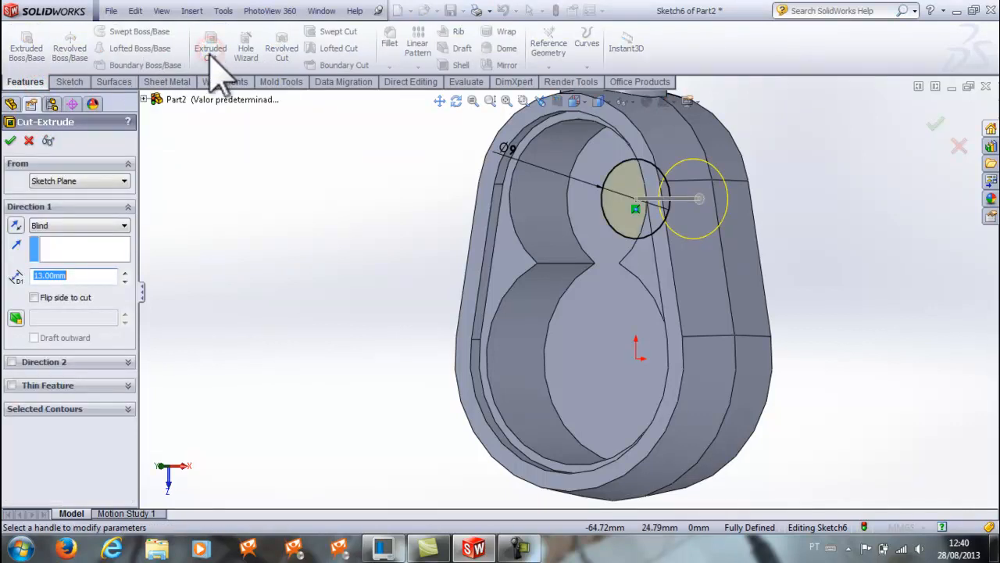
left_click(88, 226)
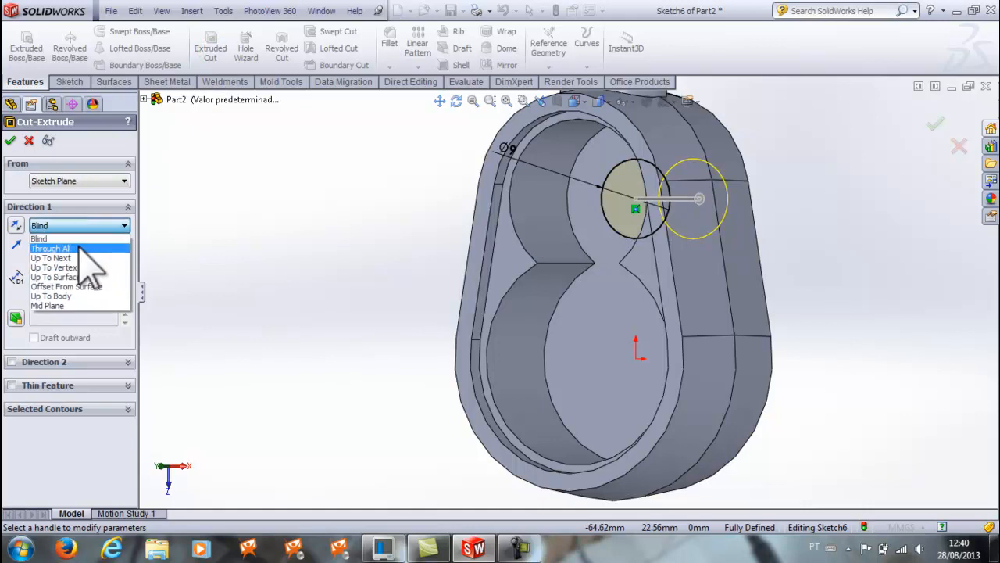
left_click(78, 248)
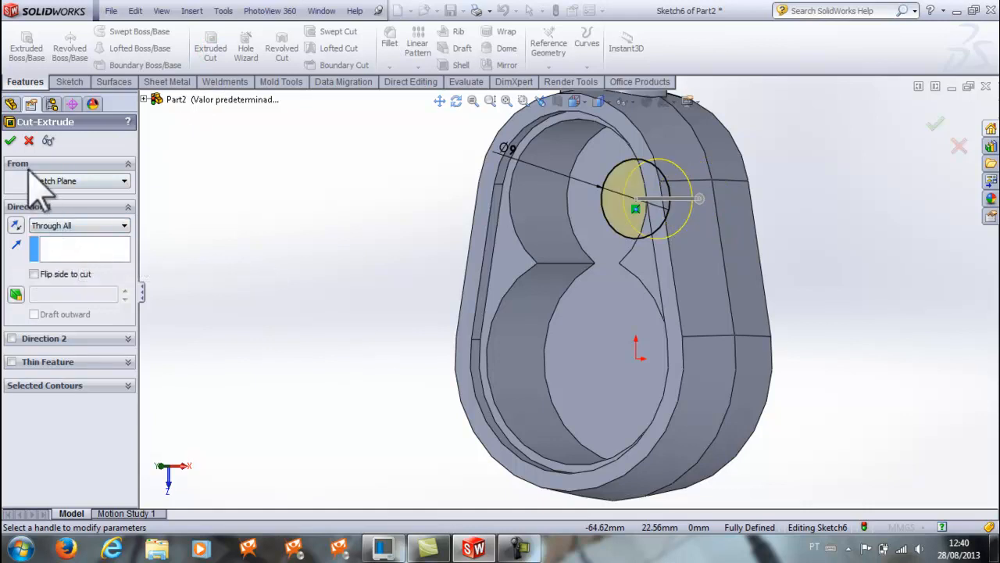
left_click(10, 140)
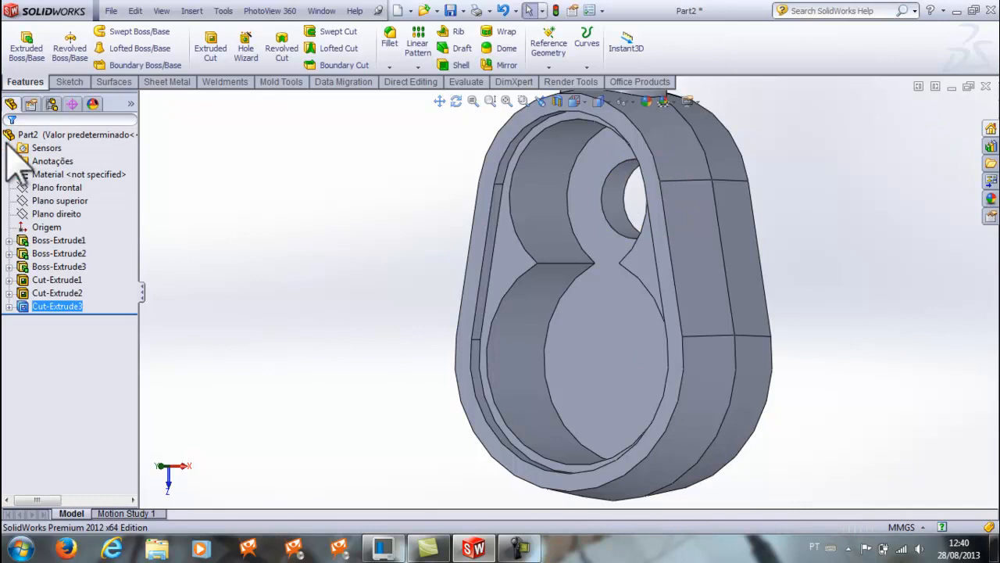
Copy the round hole cut and paste it onto the lower lobe of the pocket floor, deleting its external relations.
key("ctrl+5")
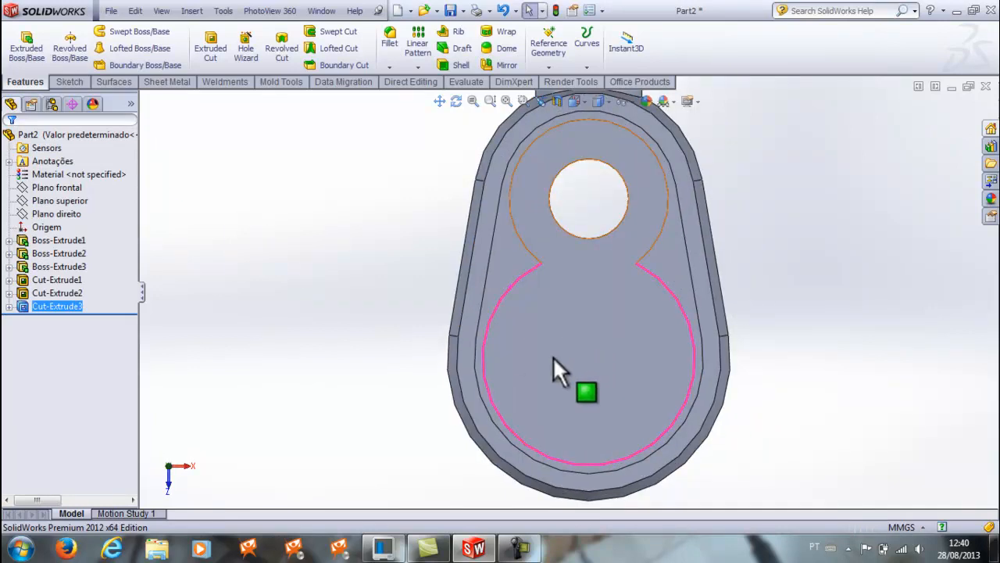
left_click(346, 289)
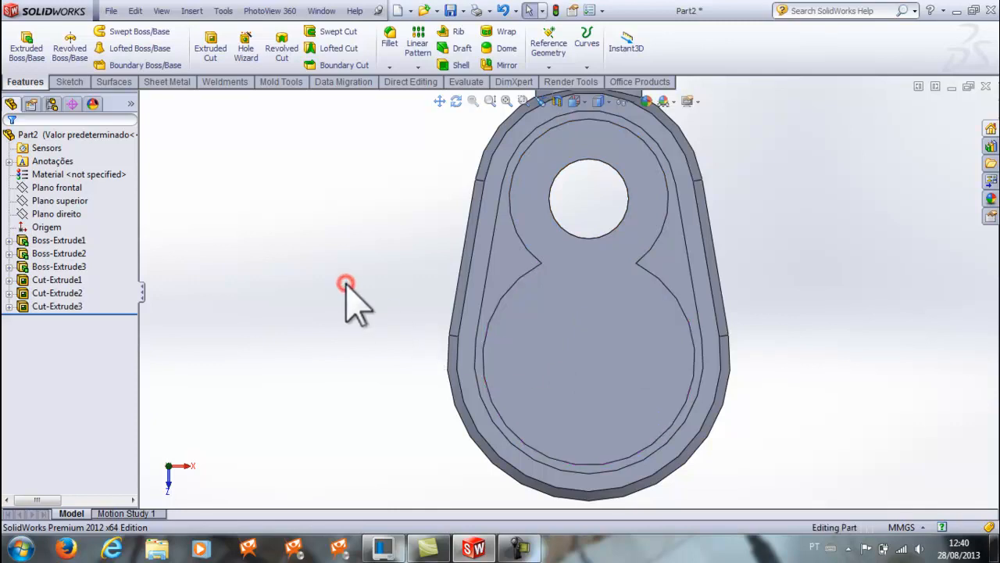
left_click(78, 306)
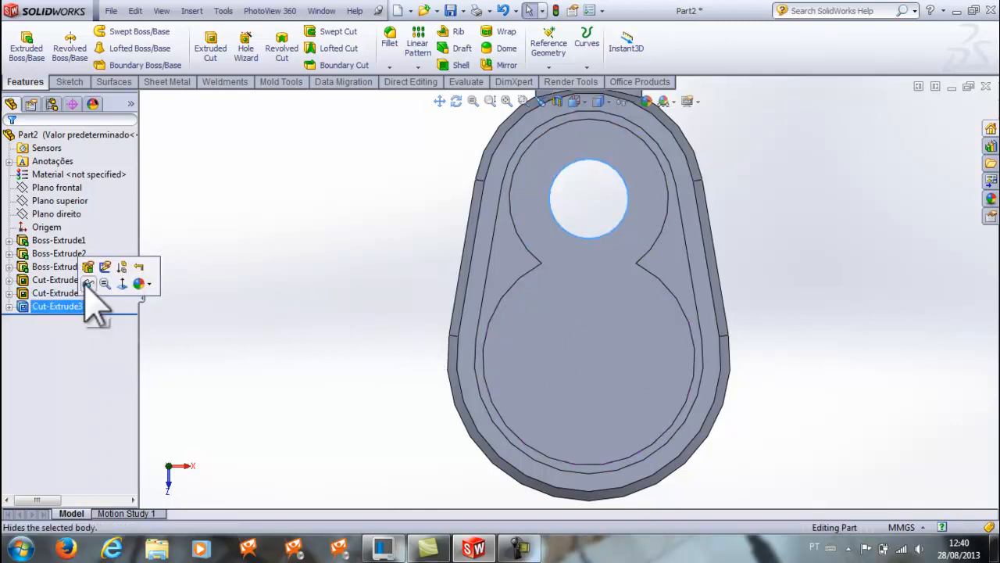
left_click(135, 10)
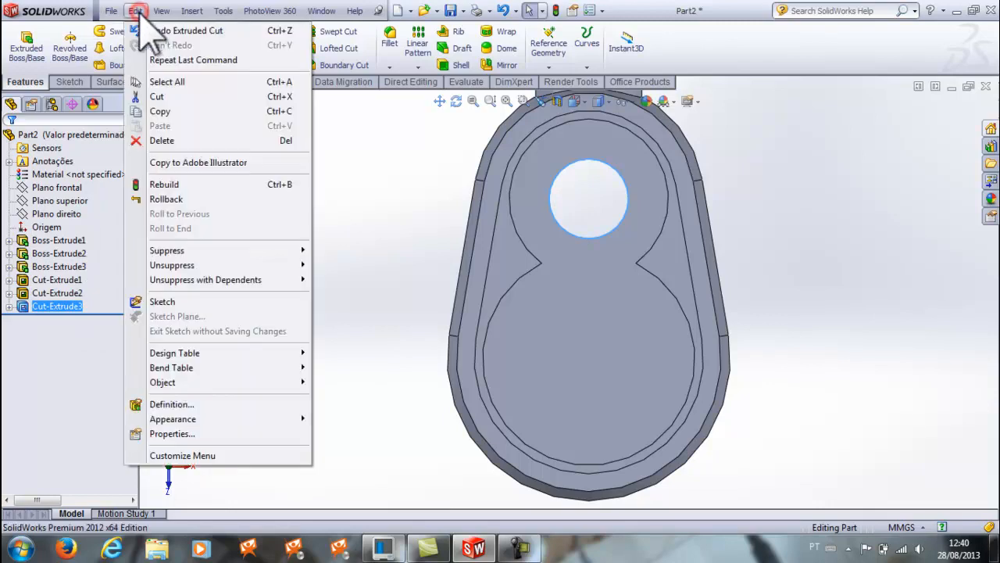
left_click(160, 112)
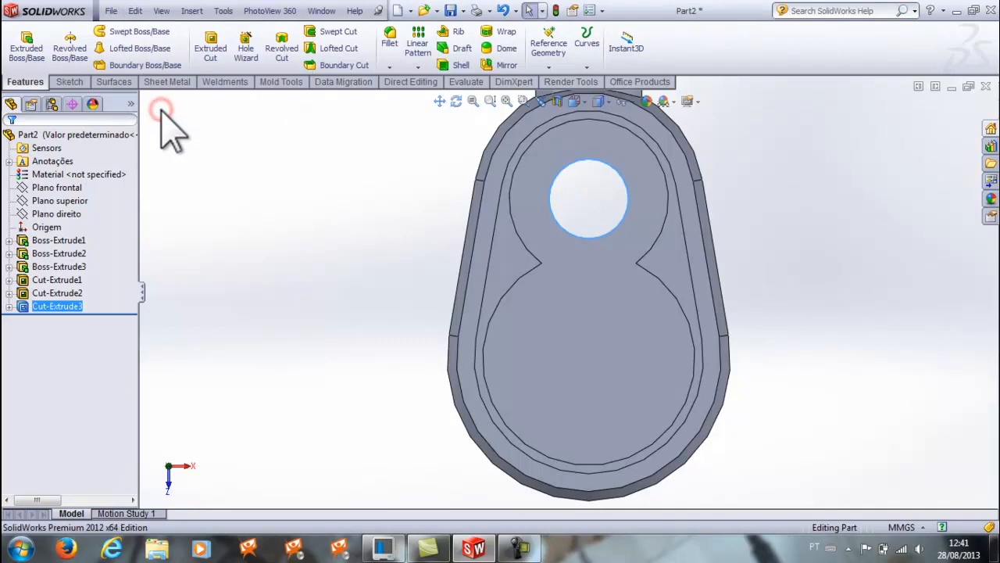
left_click(550, 332)
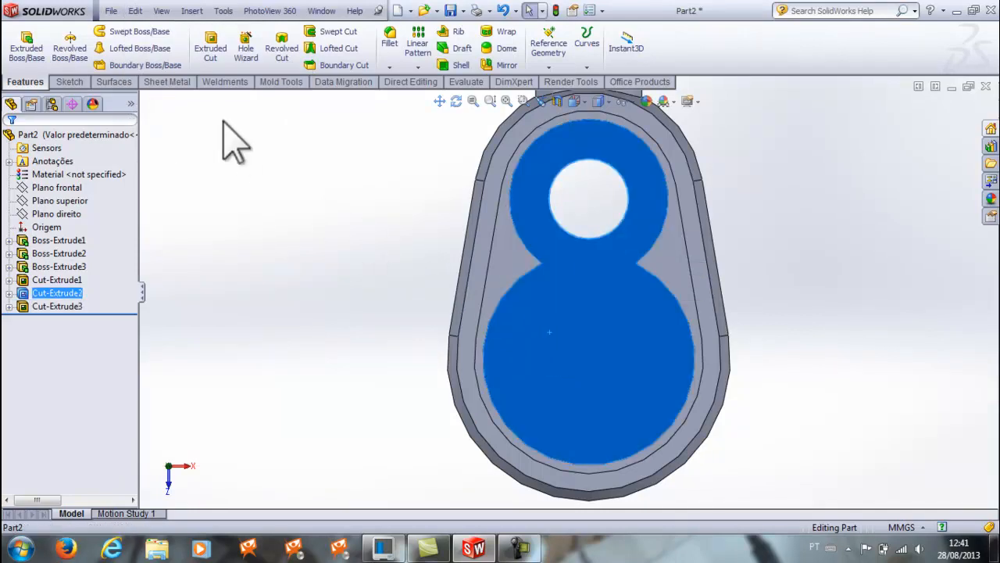
left_click(136, 11)
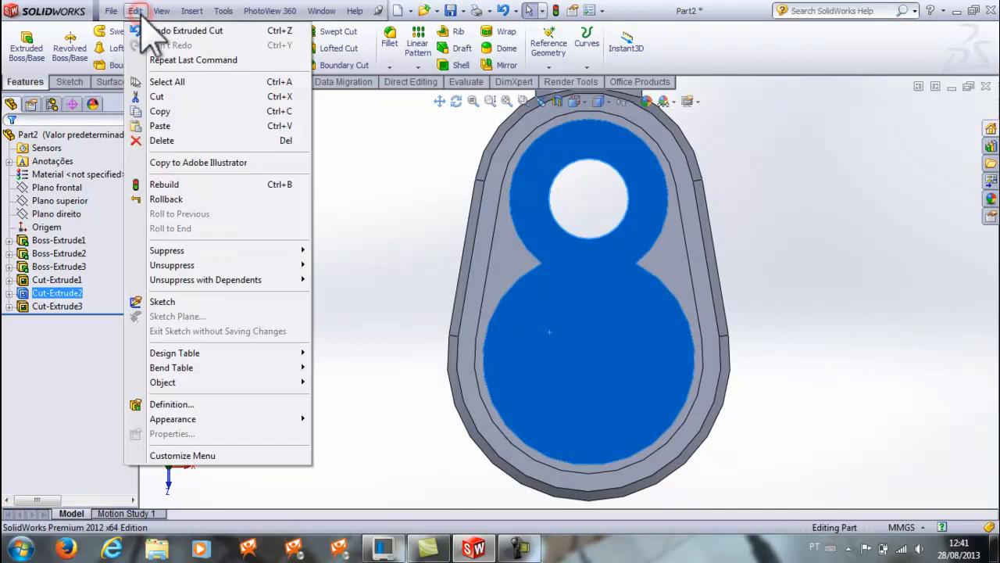
left_click(175, 126)
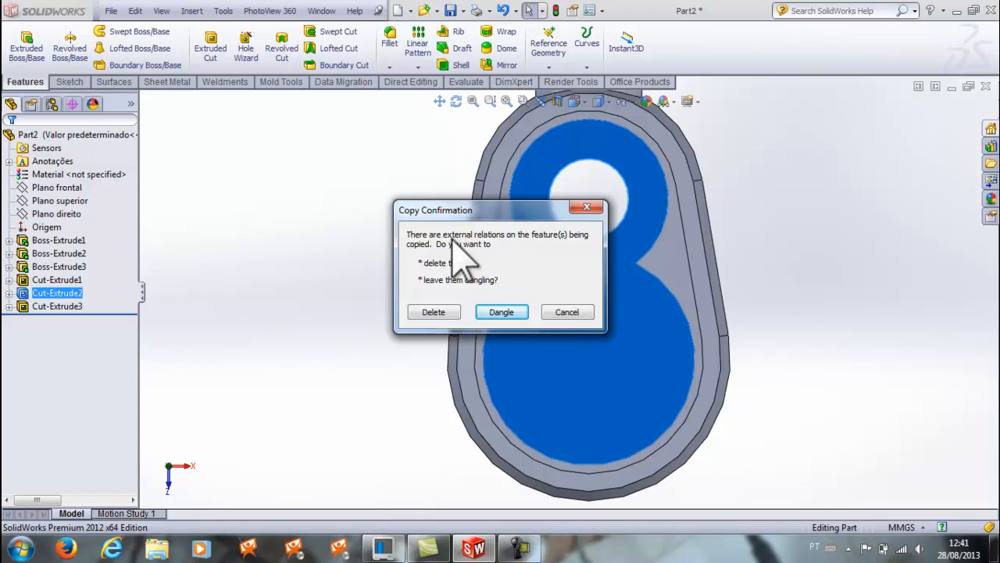
left_click(431, 312)
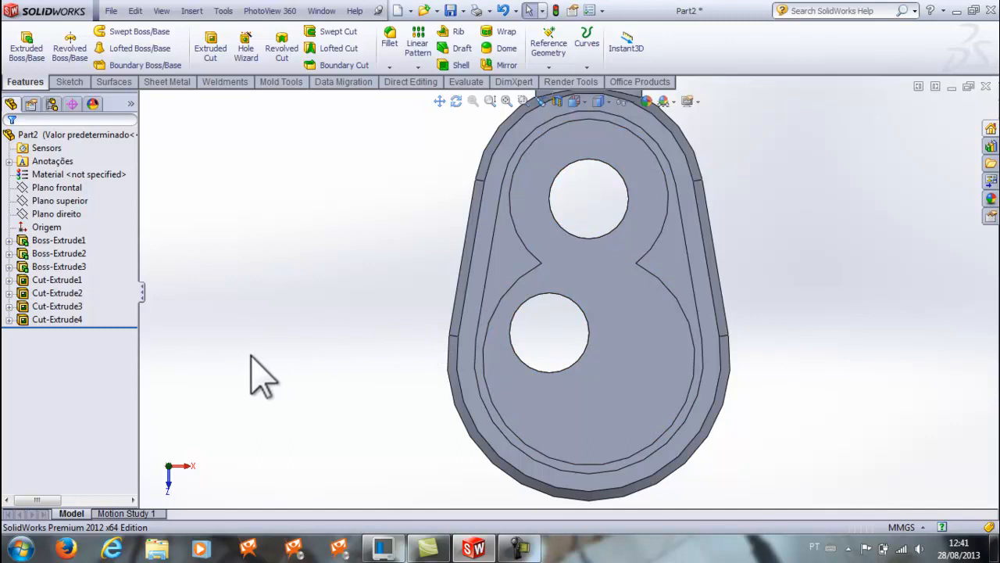
Edit the pasted hole's sketch and make its circle's centre coincident with the origin.
left_click(66, 321)
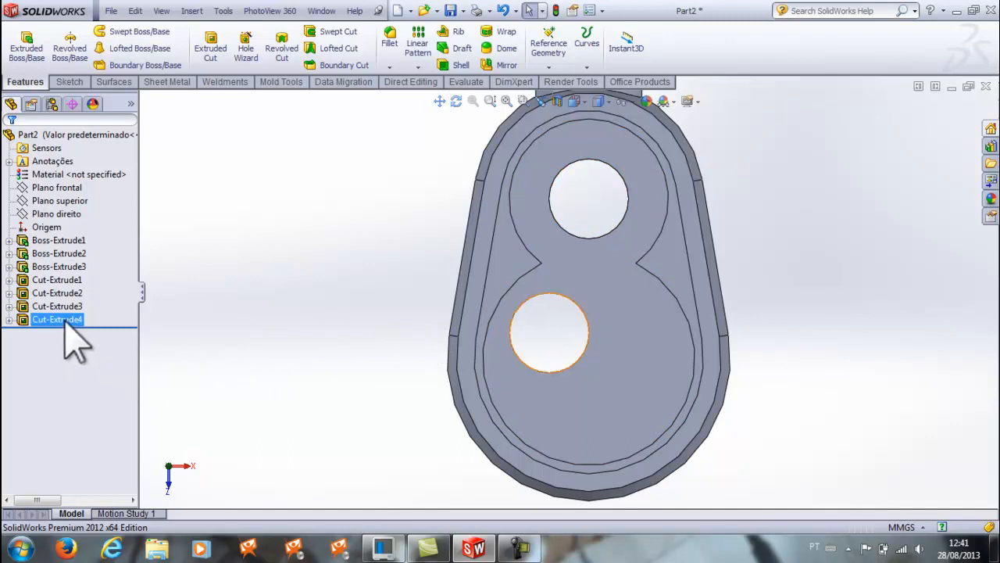
right_click(74, 341)
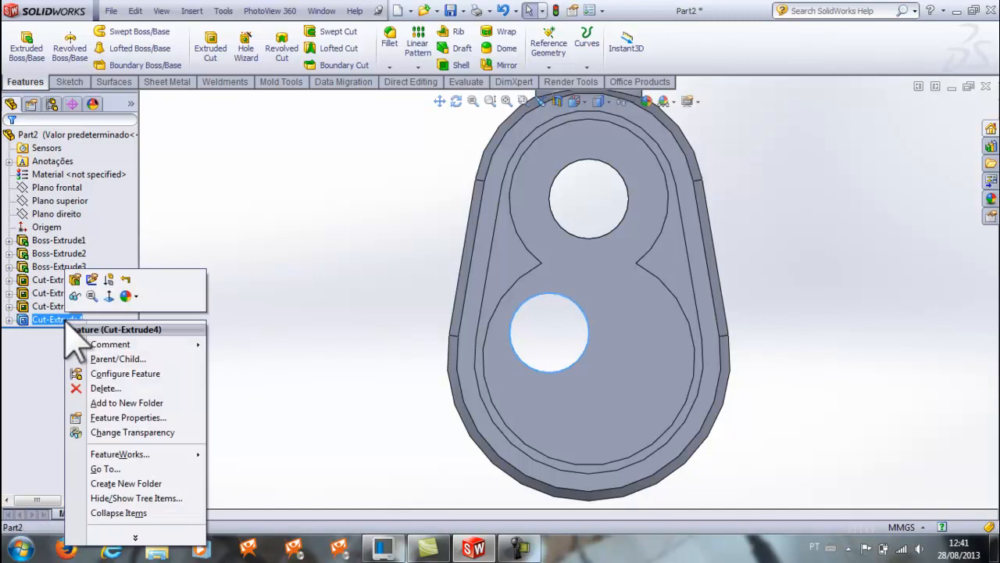
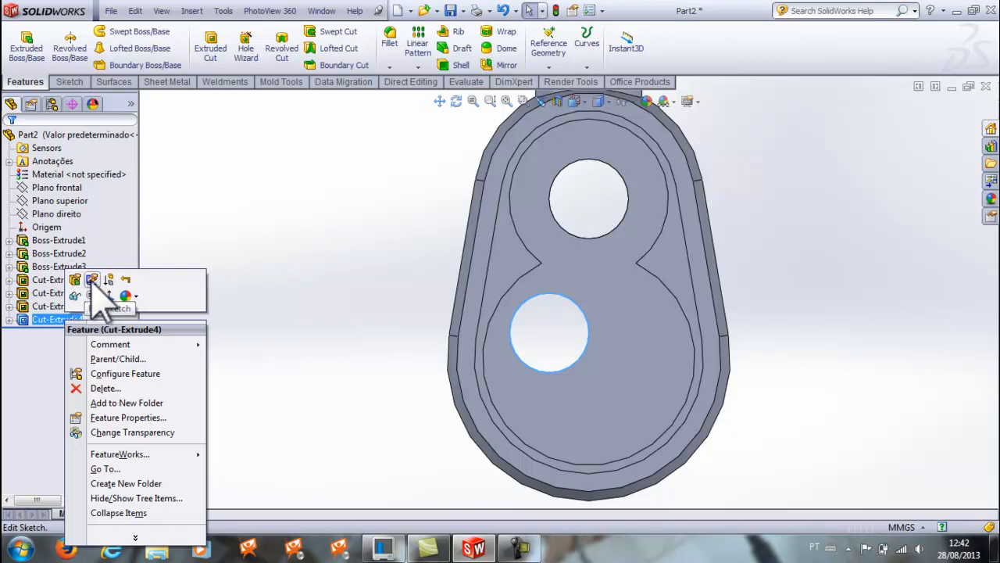
left_click(93, 280)
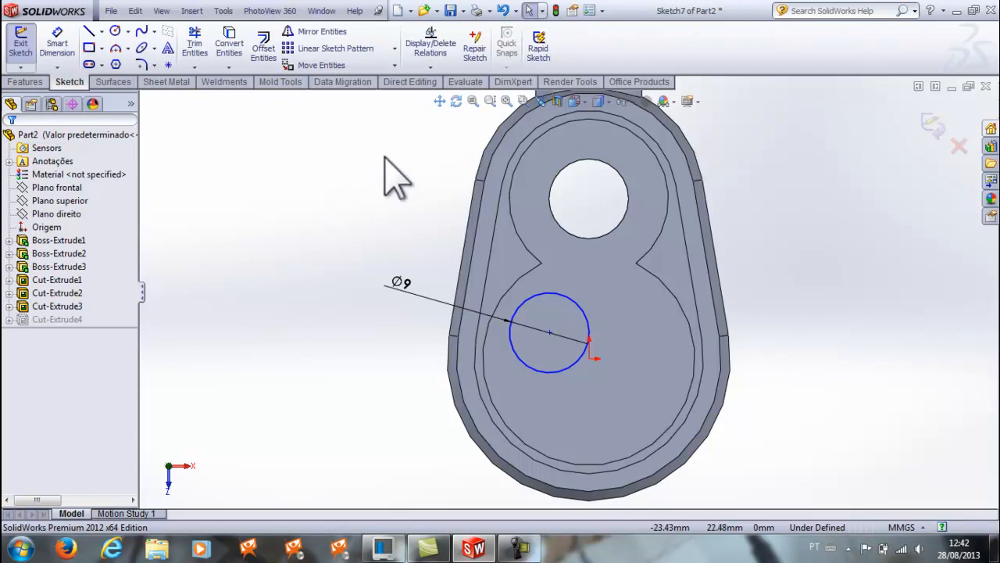
left_click(429, 70)
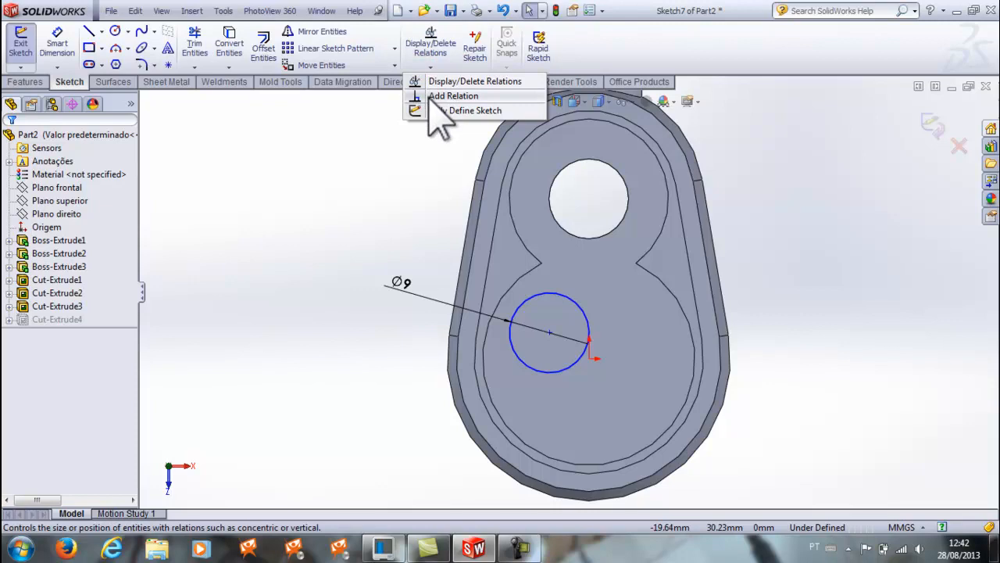
left_click(453, 96)
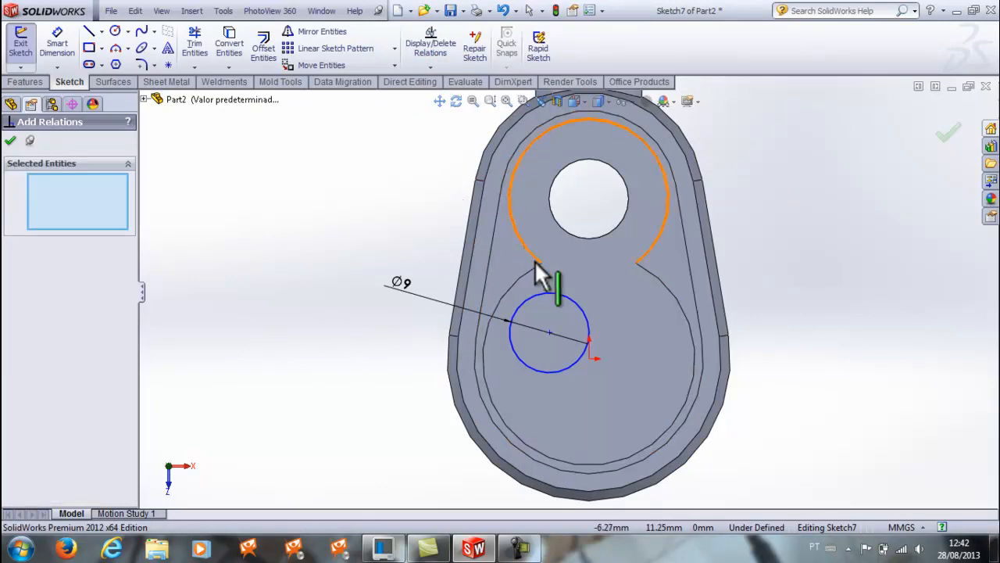
left_click(548, 334)
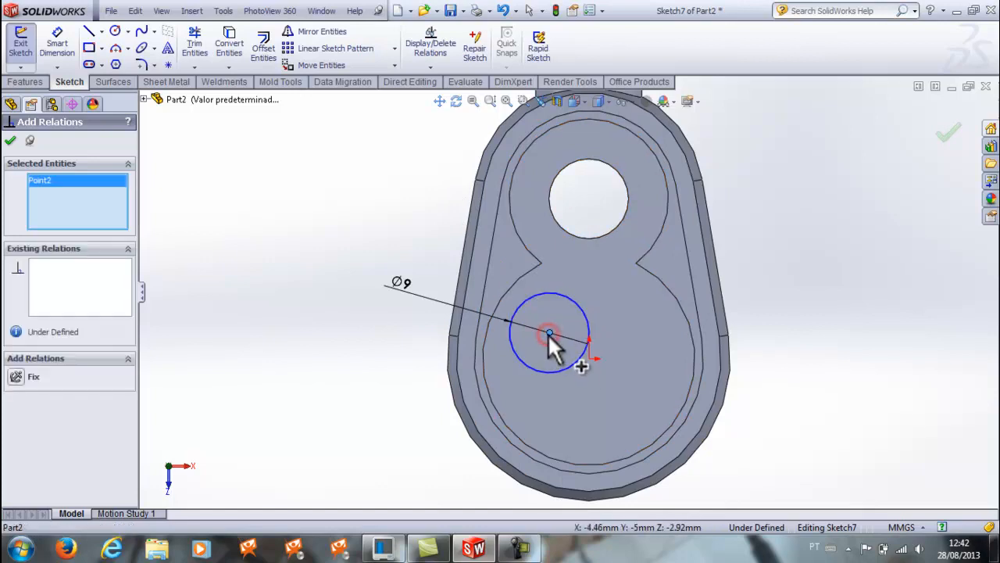
left_click(590, 360)
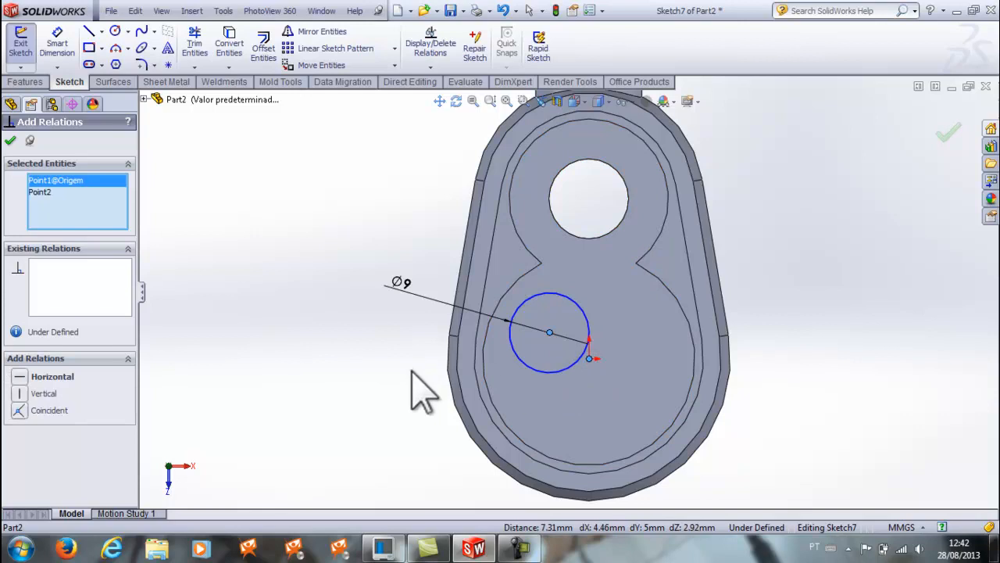
left_click(20, 410)
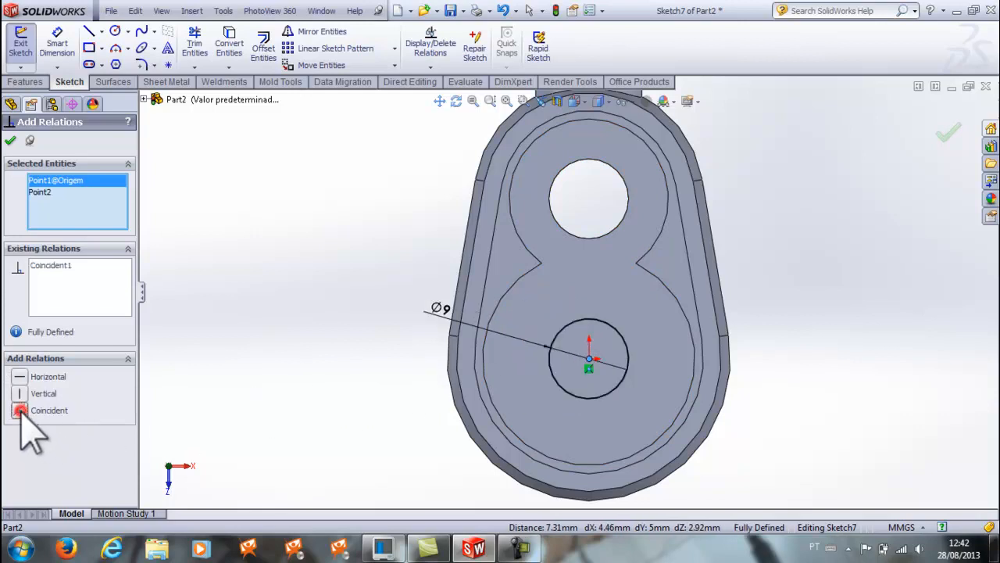
left_click(219, 325)
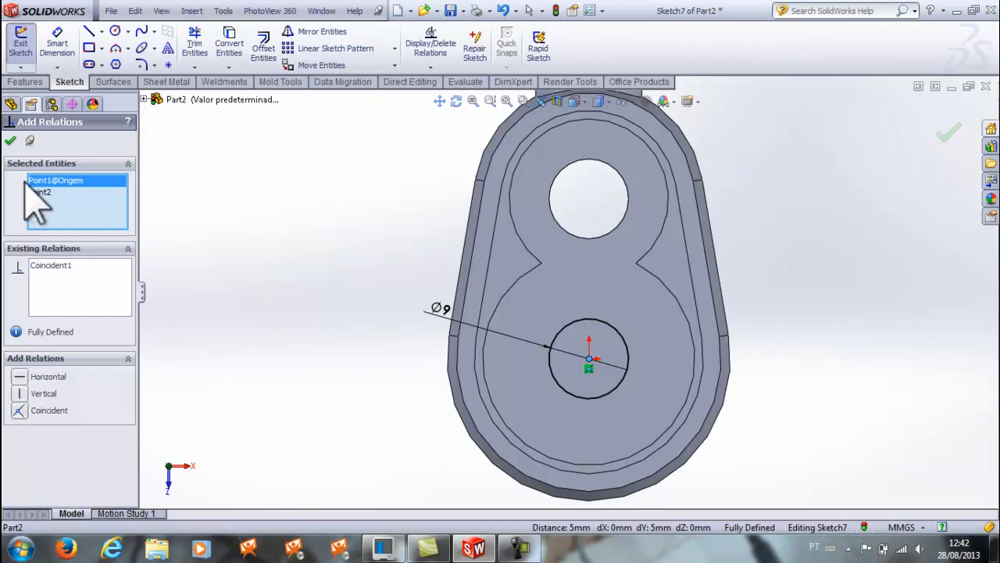
left_click(10, 141)
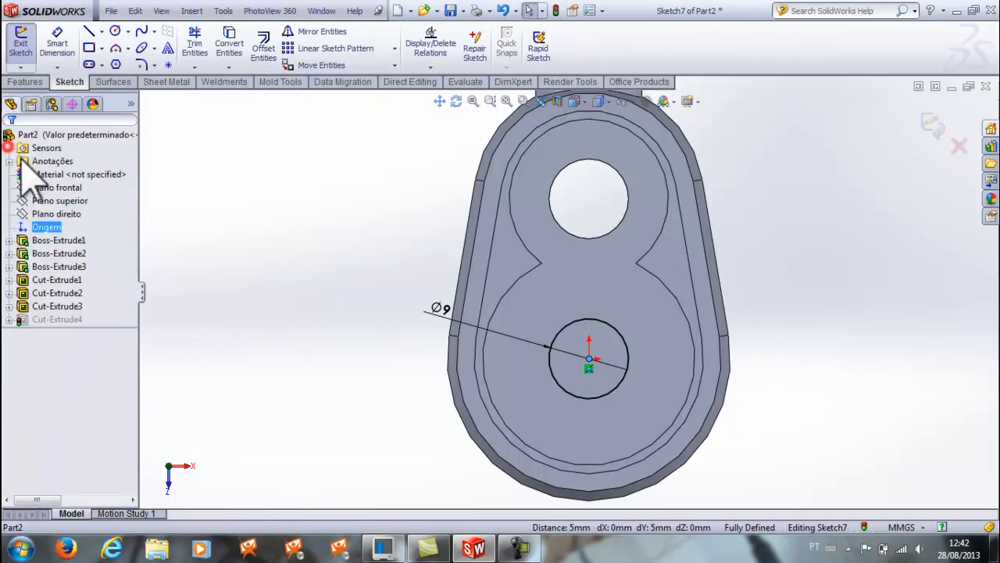
Set the pasted circle's diameter to 12 mm.
double_click(446, 307)
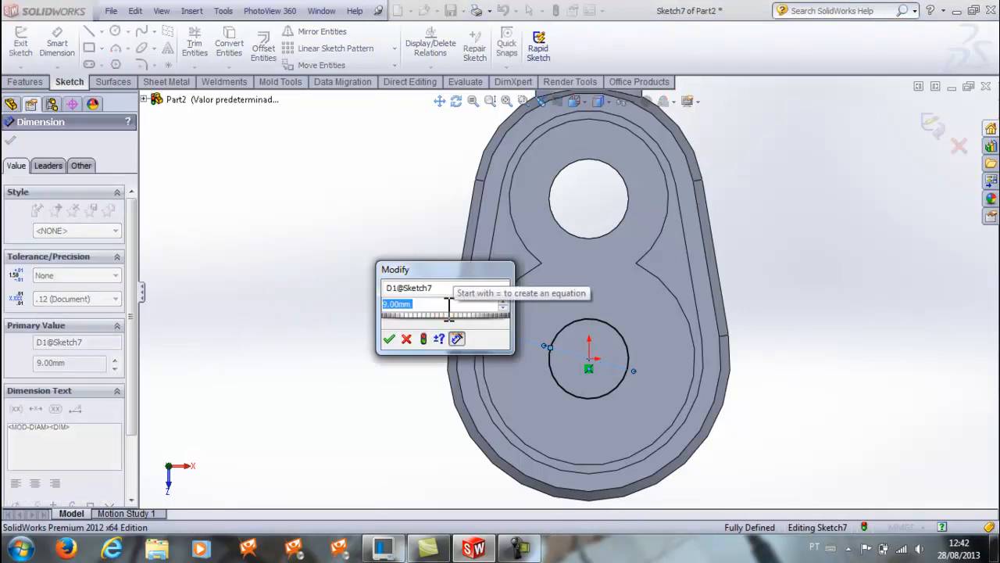
type("12")
key("Return")
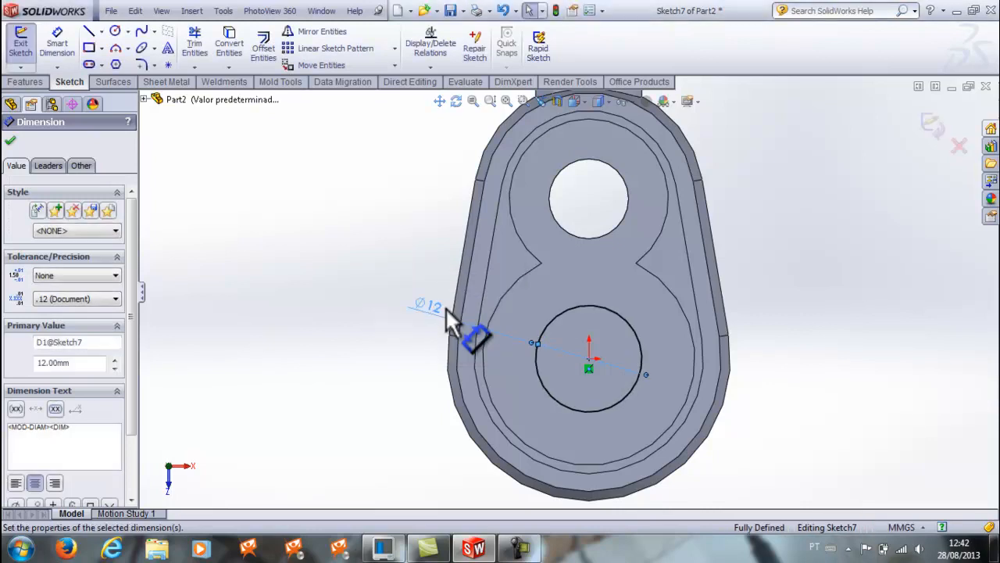
Finish editing the 12 mm circle's sketch and rebuild the pasted hole cut.
left_click(378, 271)
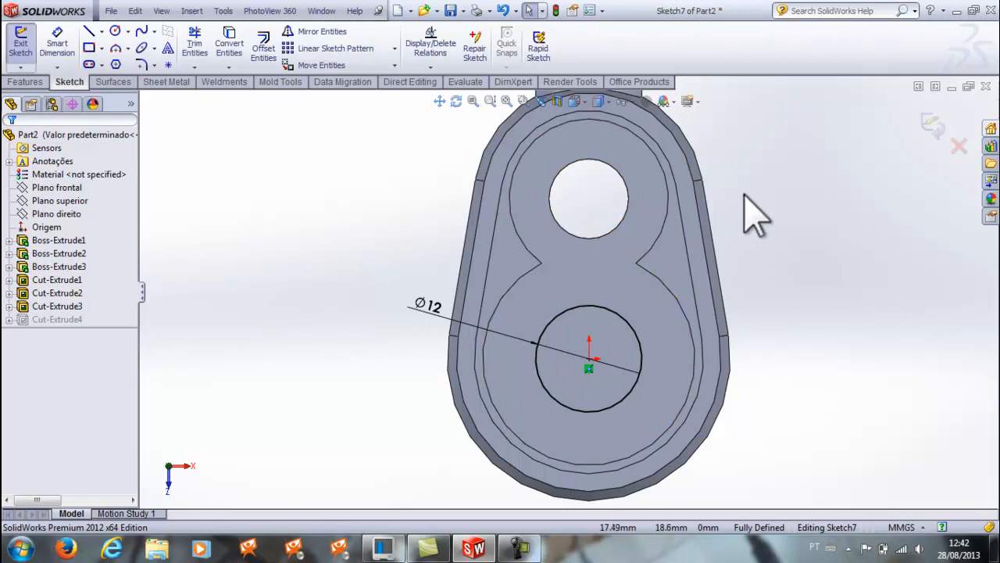
left_click(926, 123)
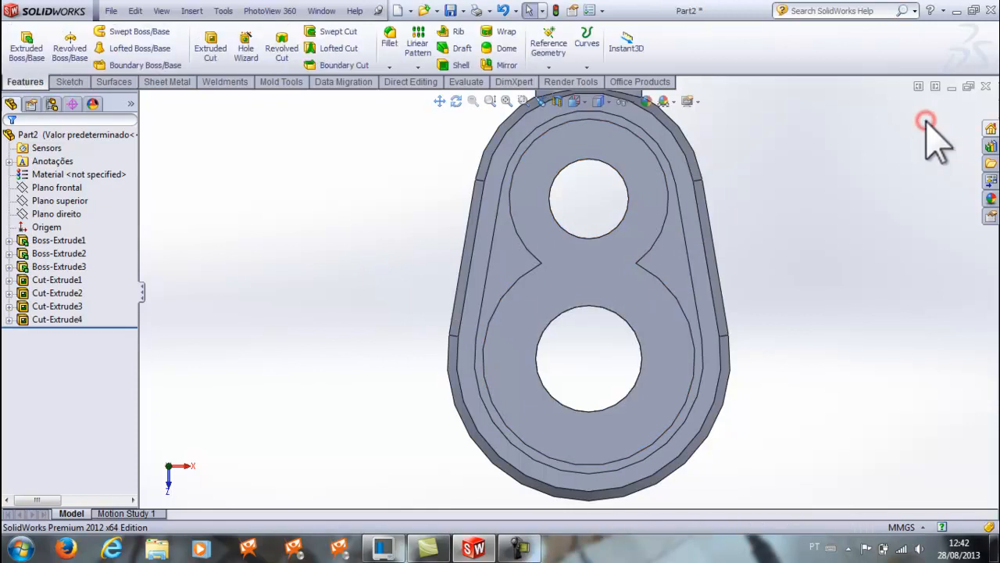
left_click_drag(926, 121, 863, 157)
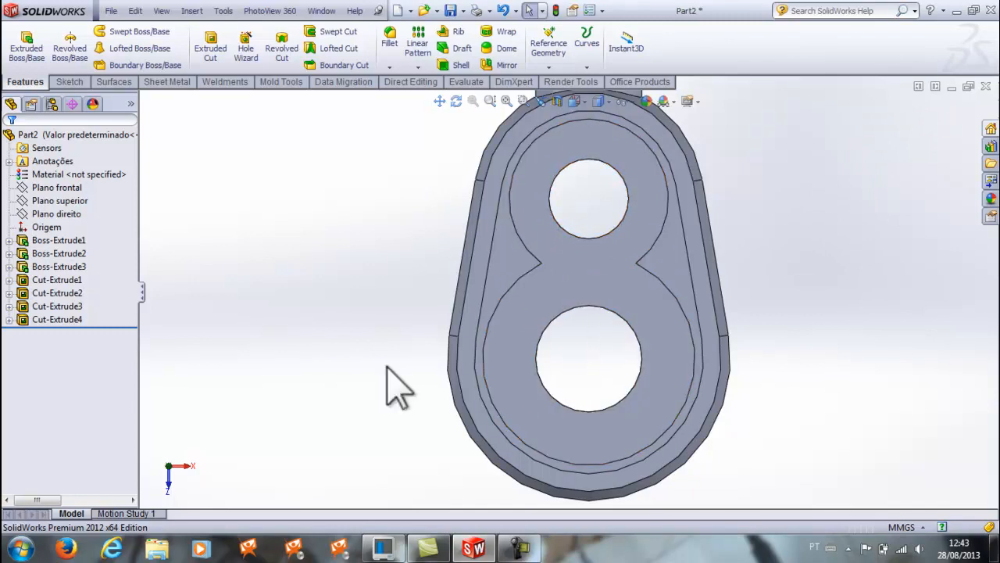
Show the part in isometric view with hidden lines visible, framing the bar handle.
left_click(77, 268)
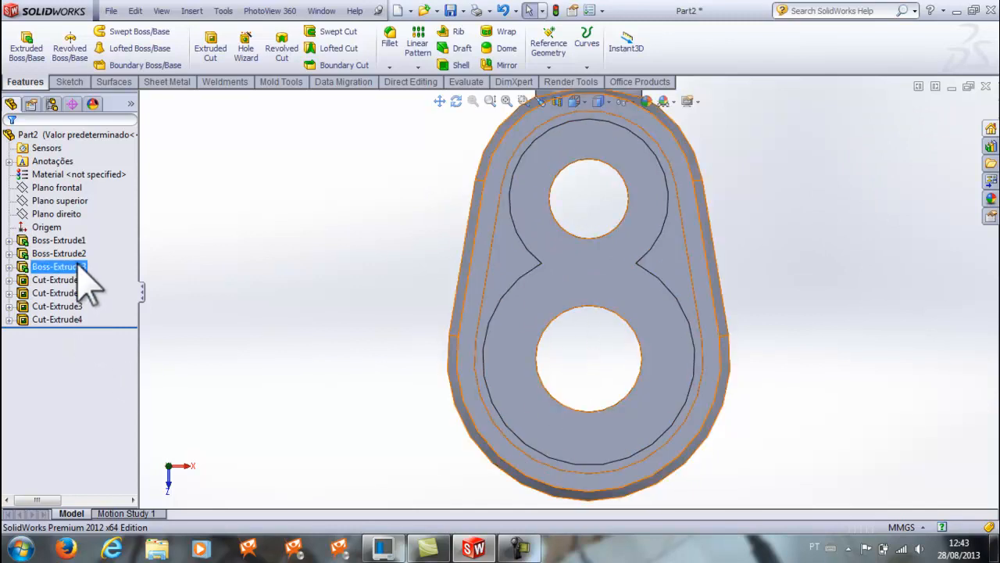
left_click(330, 322)
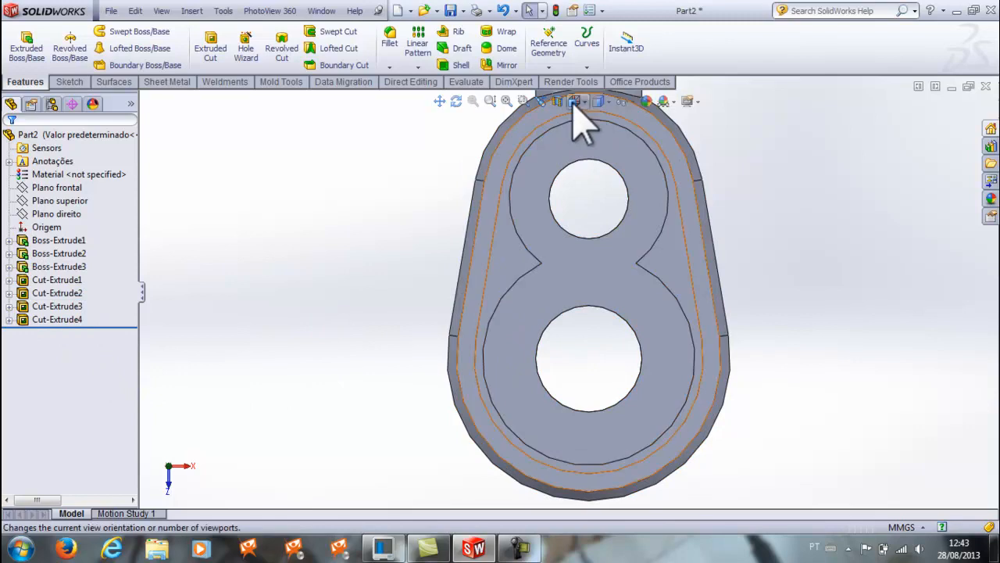
left_click(583, 99)
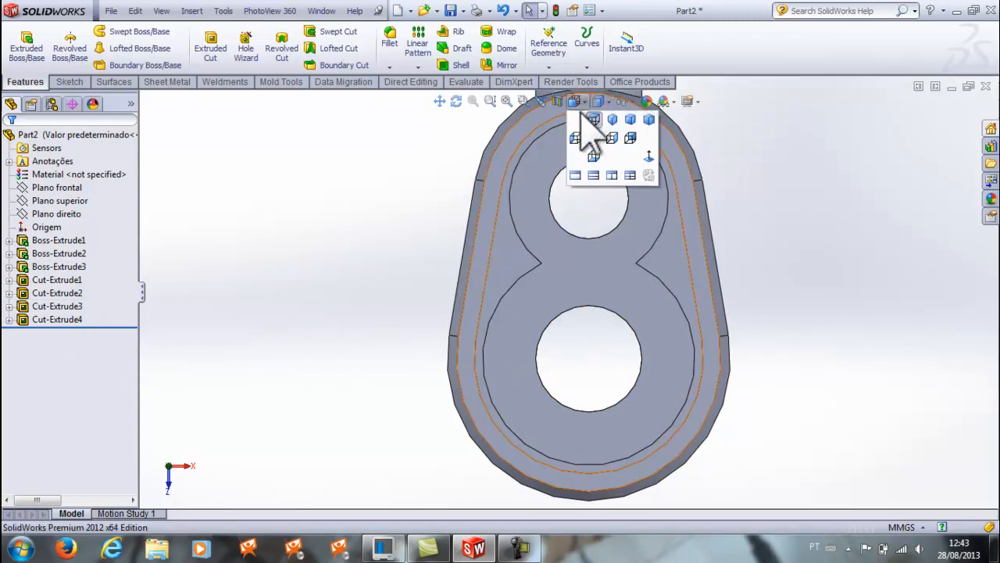
left_click(611, 118)
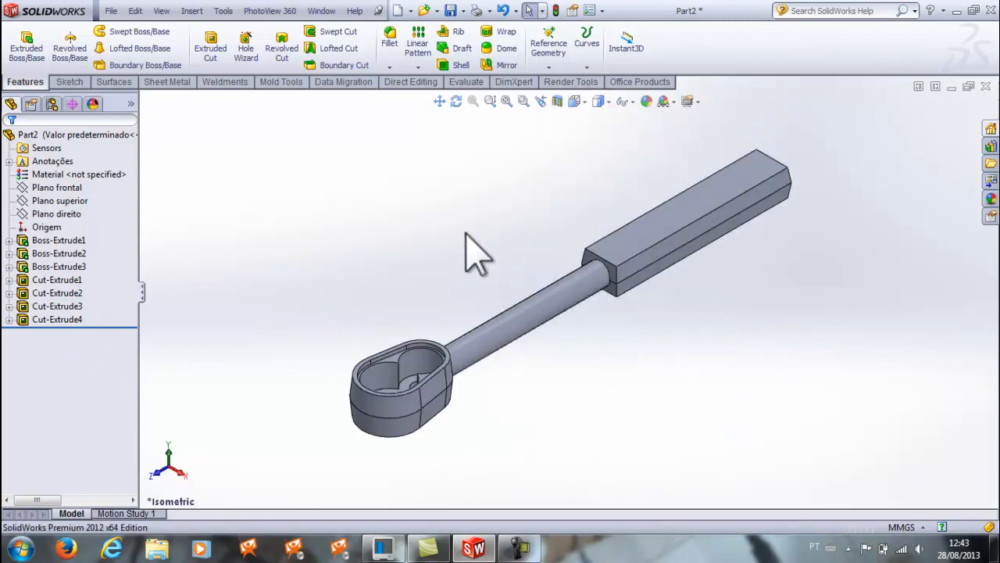
left_click(523, 102)
left_click_drag(830, 123, 586, 353)
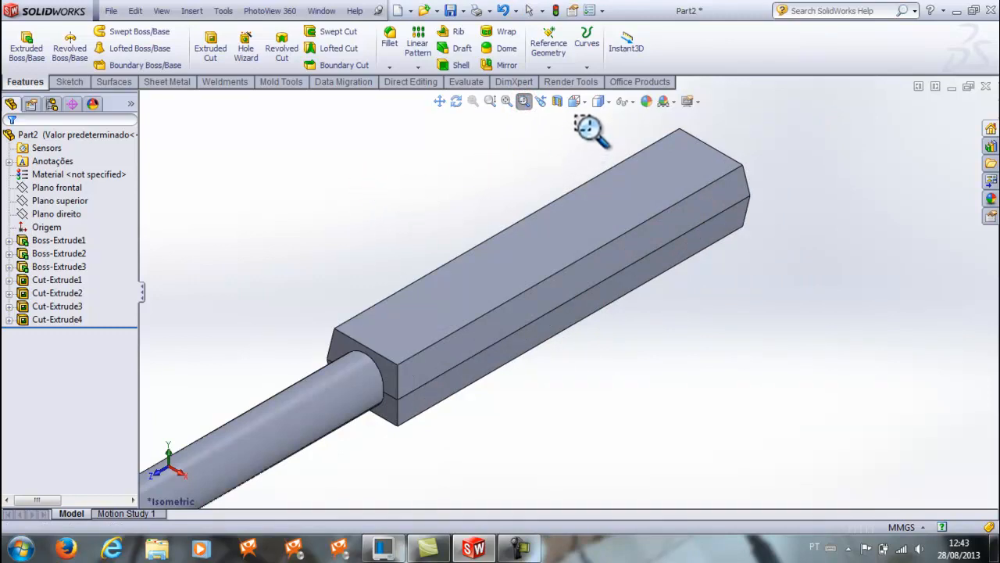
left_click(600, 103)
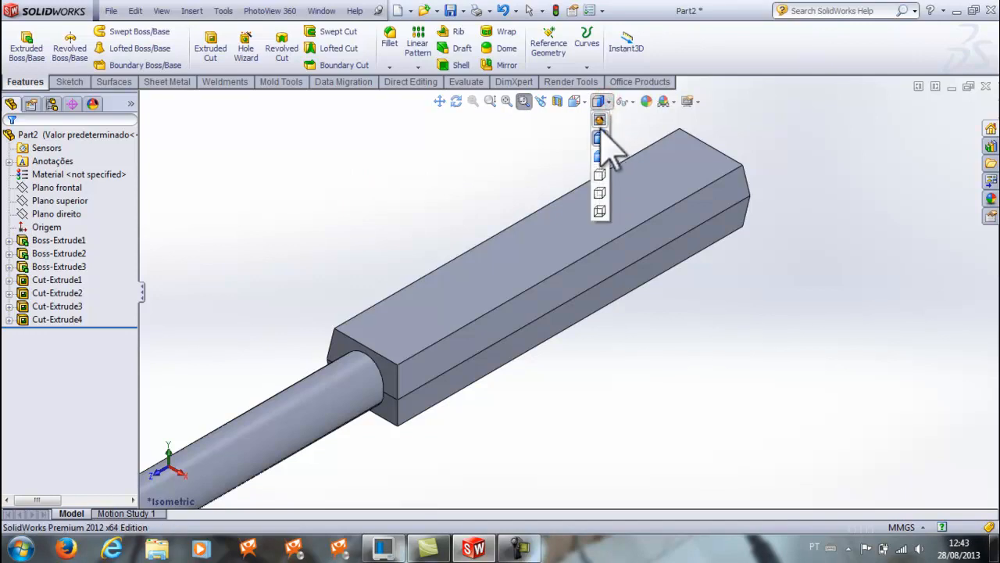
left_click(600, 193)
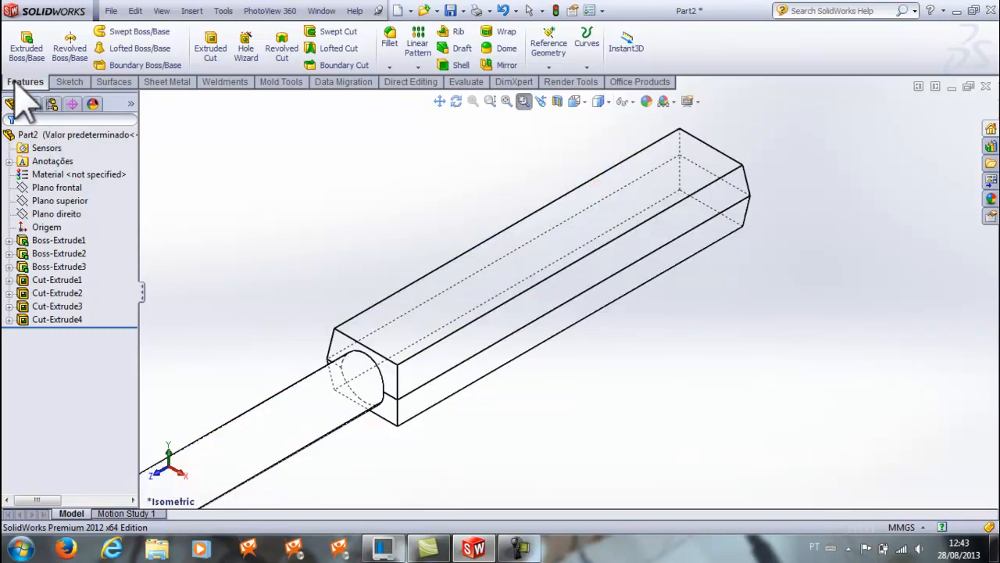
Fillet the four long corner edges of the bar handle with a 3 mm constant radius.
left_click(390, 40)
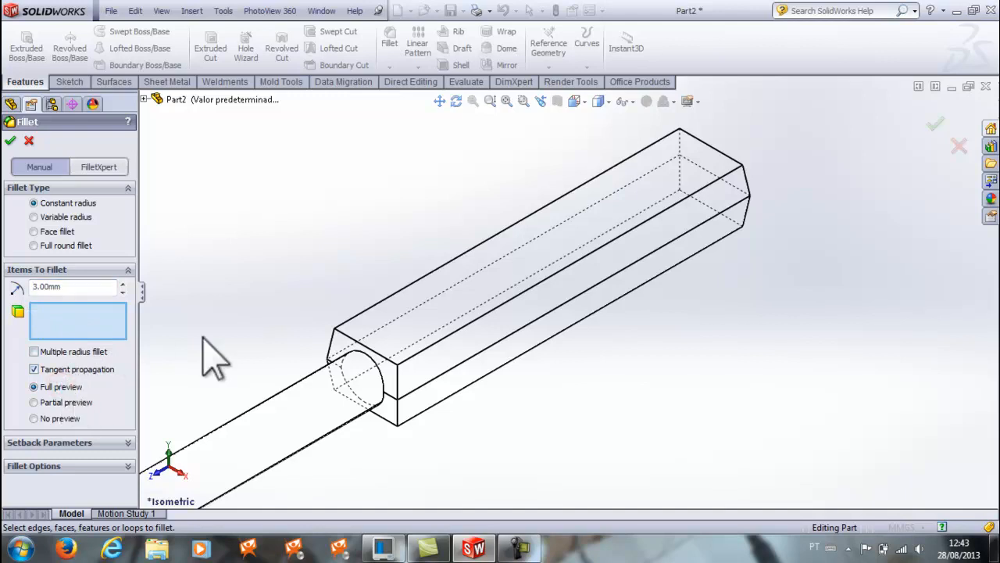
left_click(439, 267)
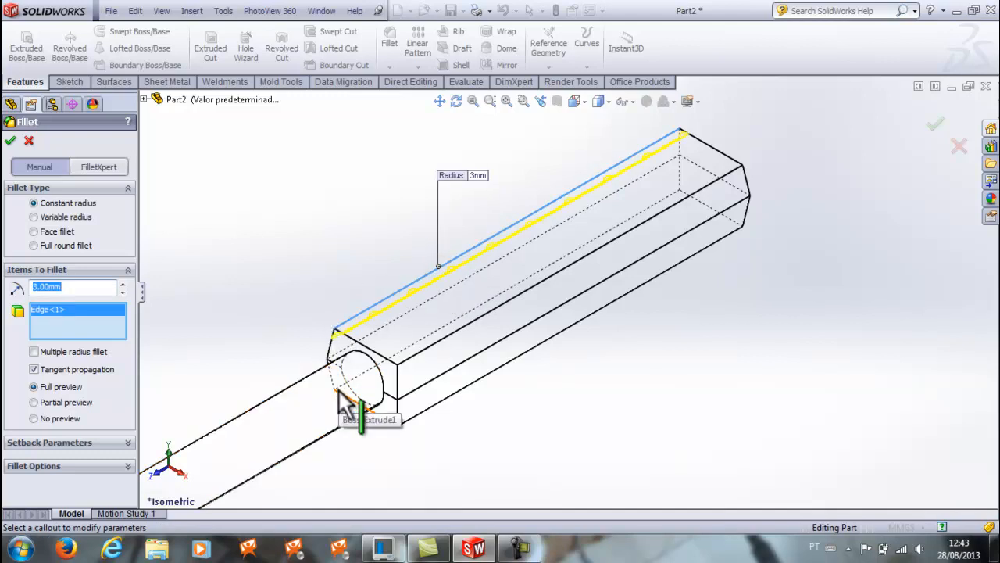
left_click(363, 375)
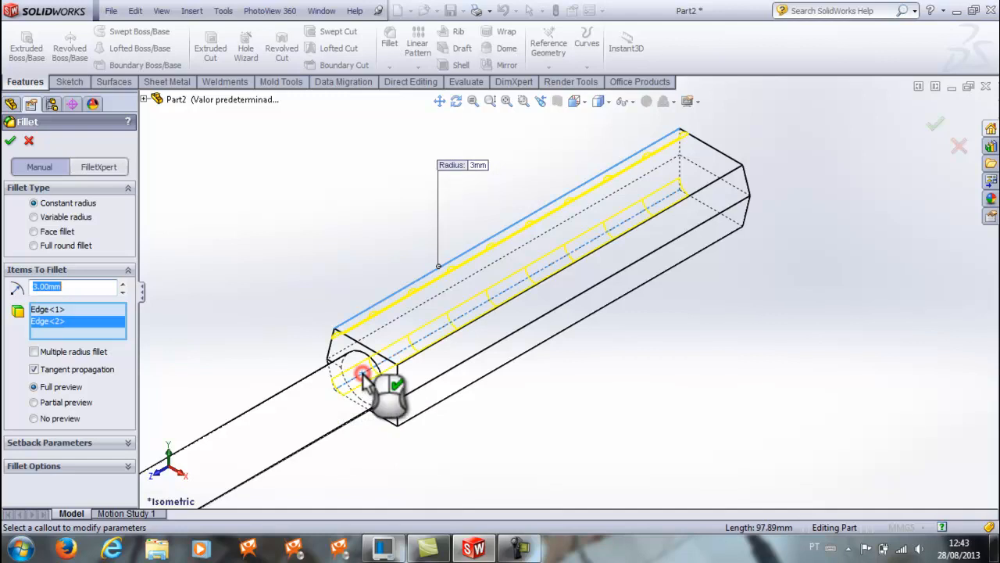
left_click(458, 393)
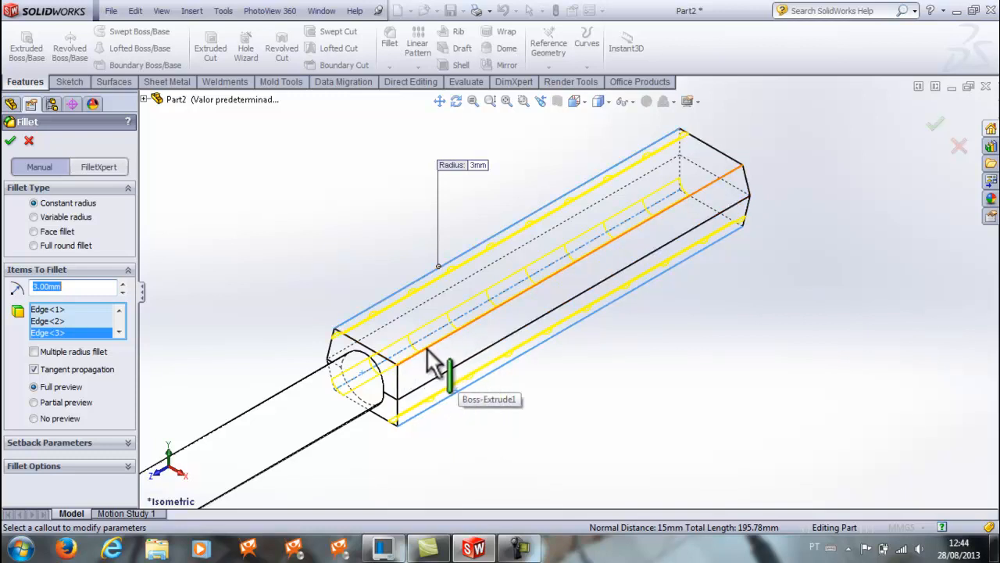
left_click(429, 360)
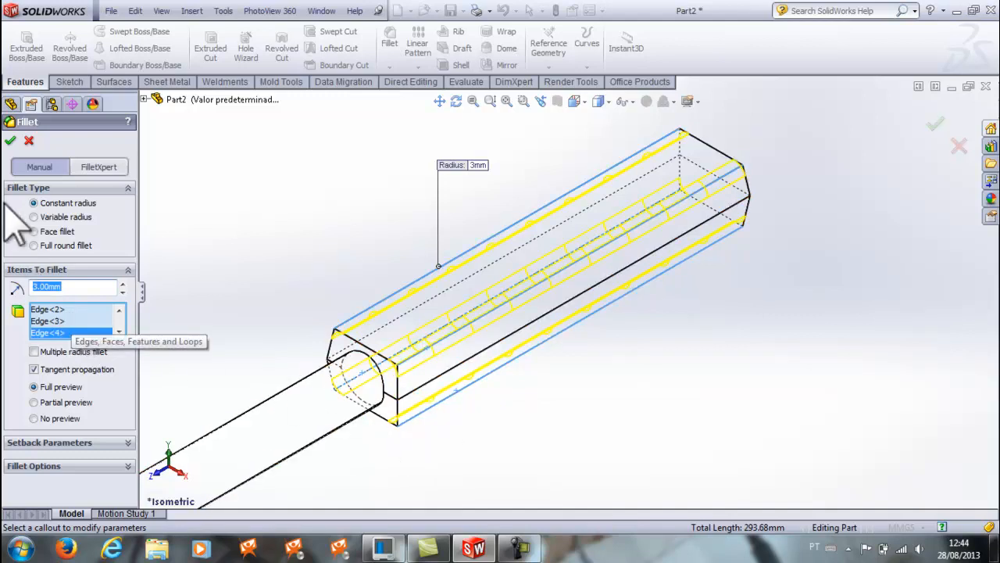
left_click(10, 141)
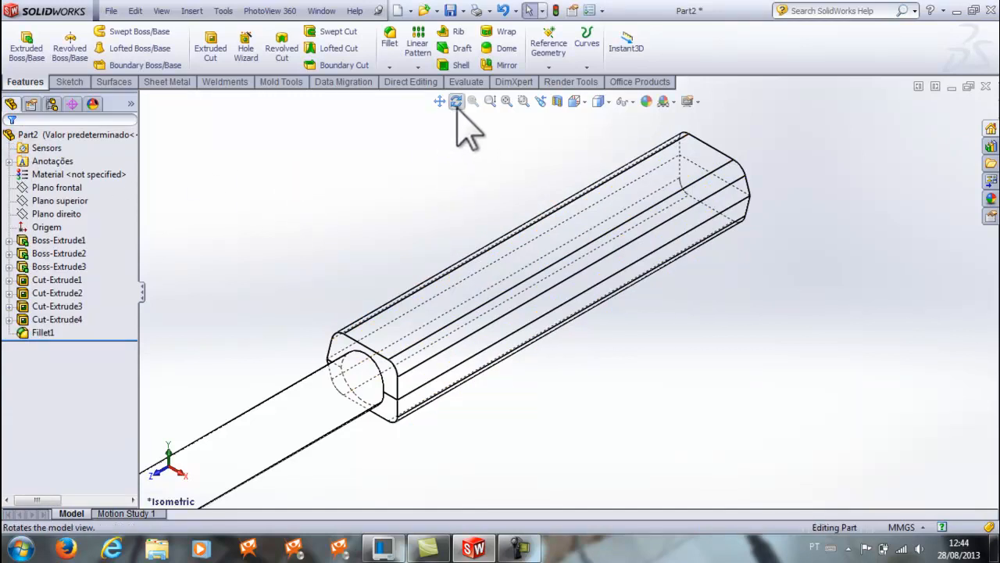
Fillet the upper and lower edges at both ends of the bar handle with a 1 mm radius and tangent propagation.
left_click(390, 43)
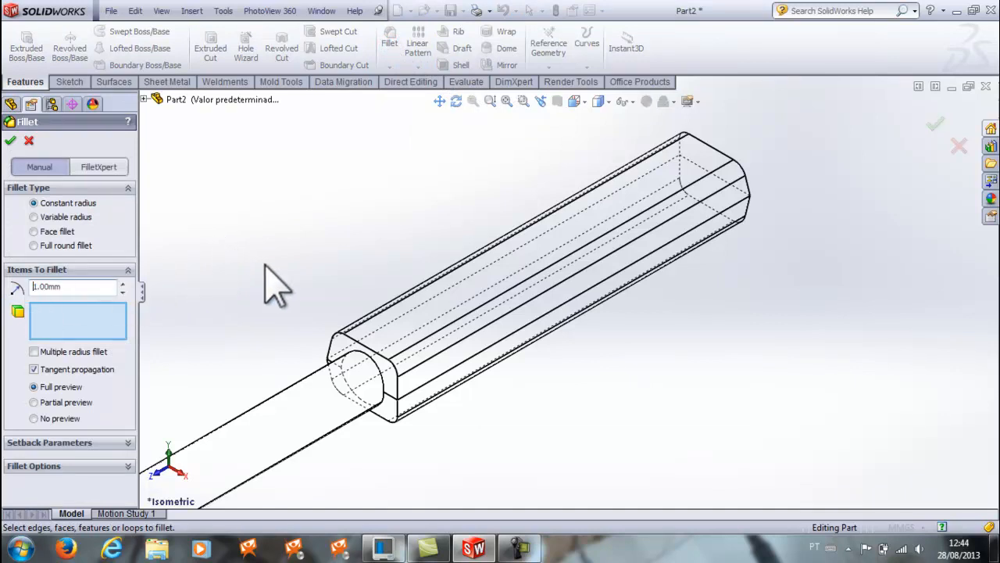
left_click(370, 350)
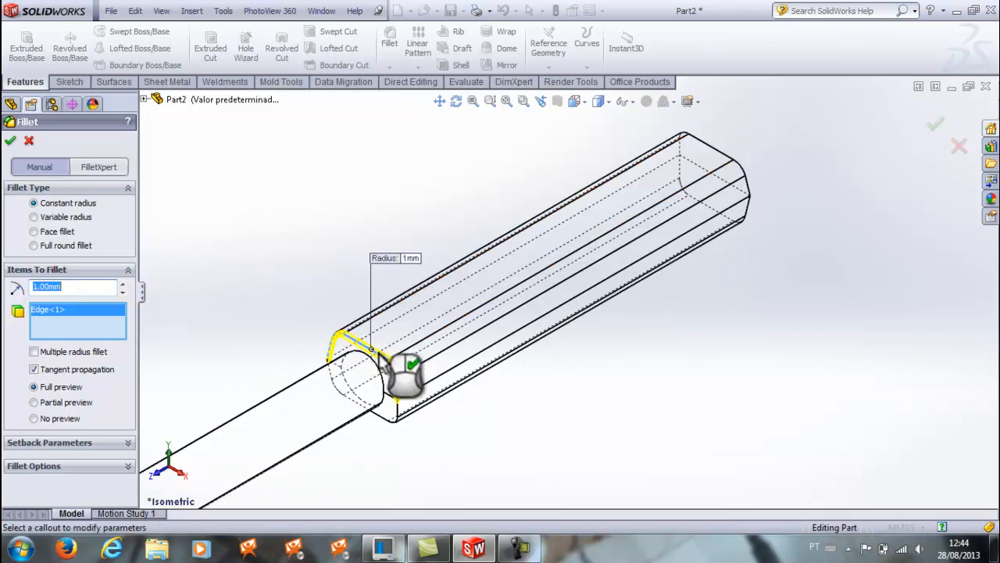
left_click(379, 414)
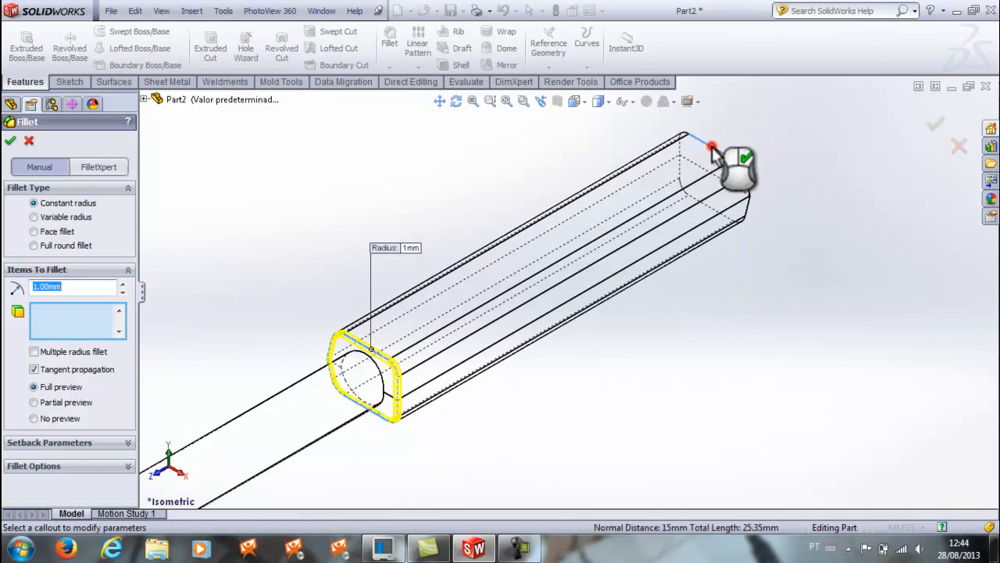
left_click(713, 150)
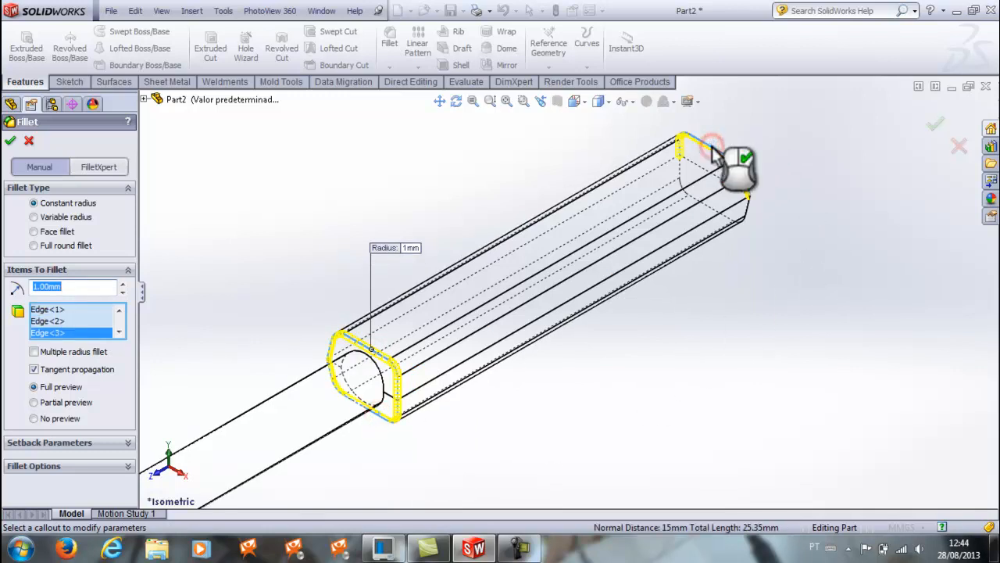
left_click(725, 219)
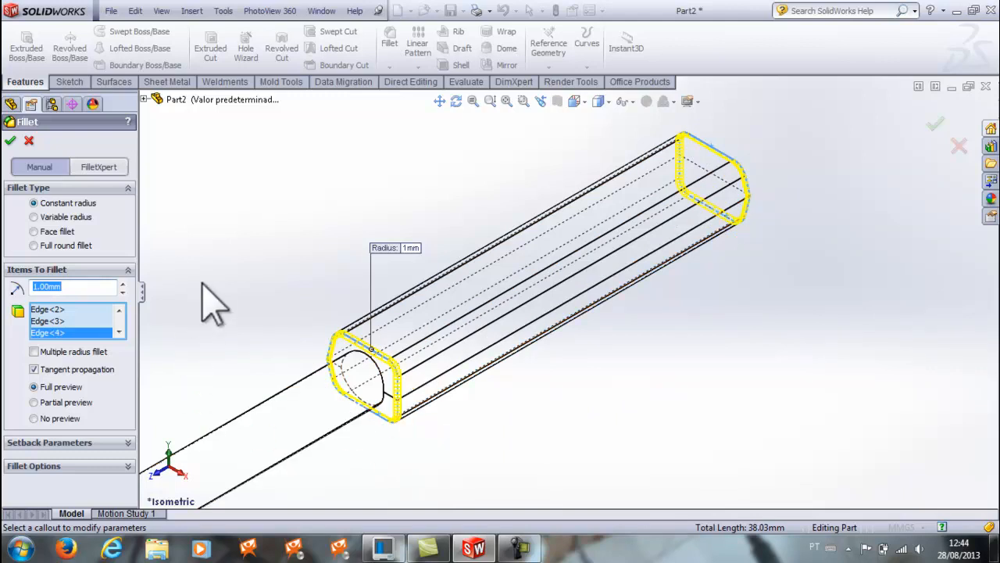
left_click(10, 141)
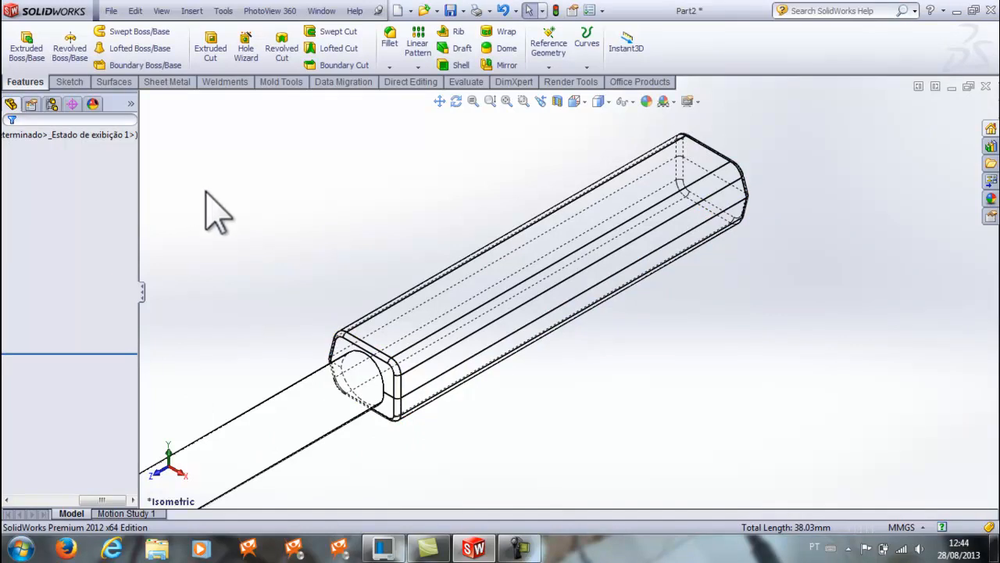
left_click_drag(92, 500, 12, 508)
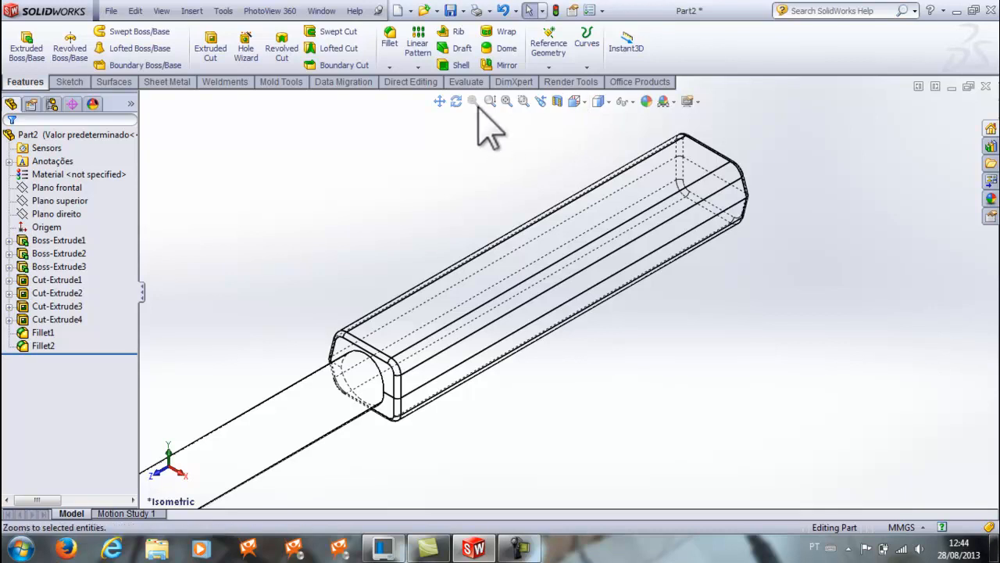
Fillet the cylindrical shaft's face with a 2 mm radius where it meets the handle and the head.
left_click(436, 103)
left_click_drag(289, 282, 620, 140)
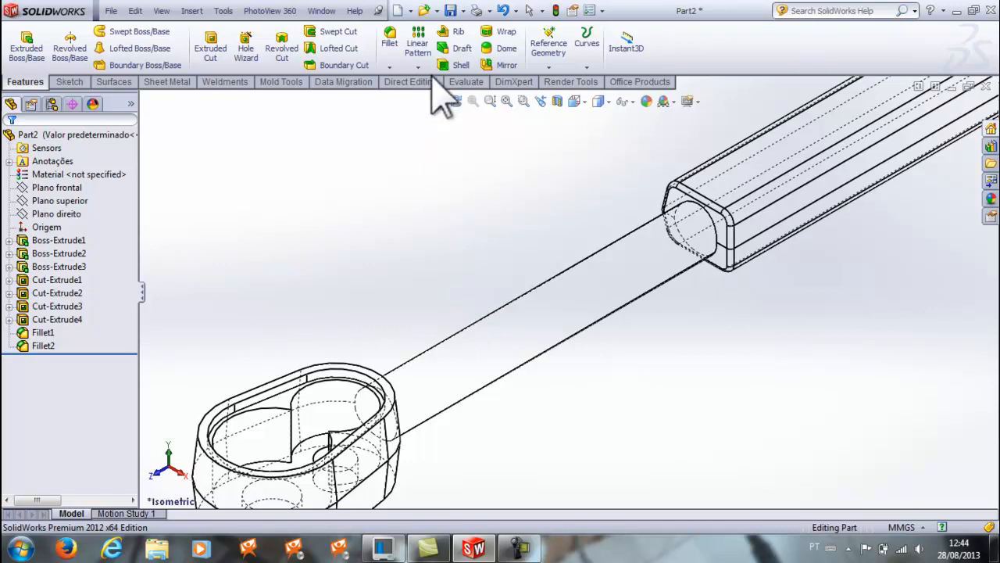
left_click(391, 43)
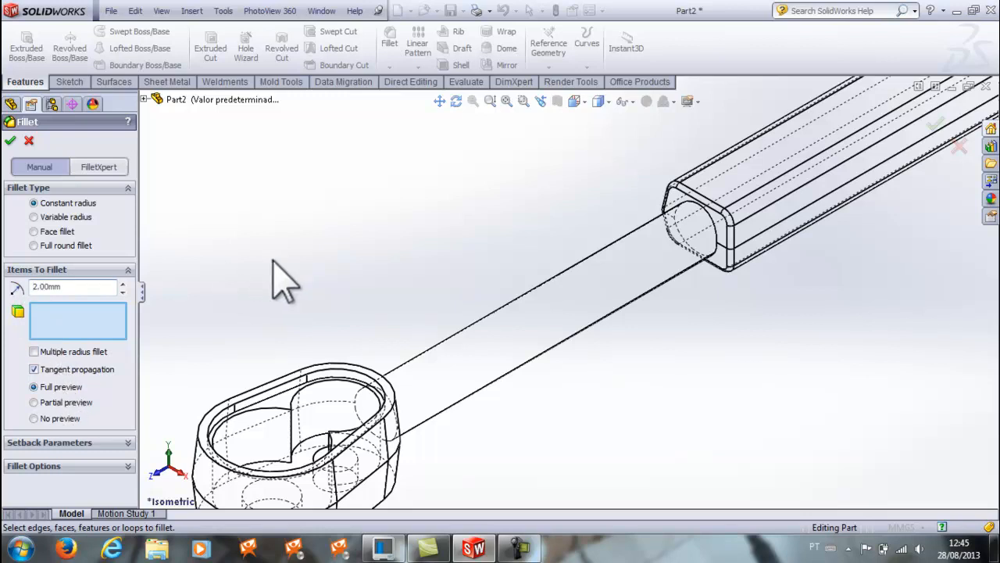
left_click(506, 334)
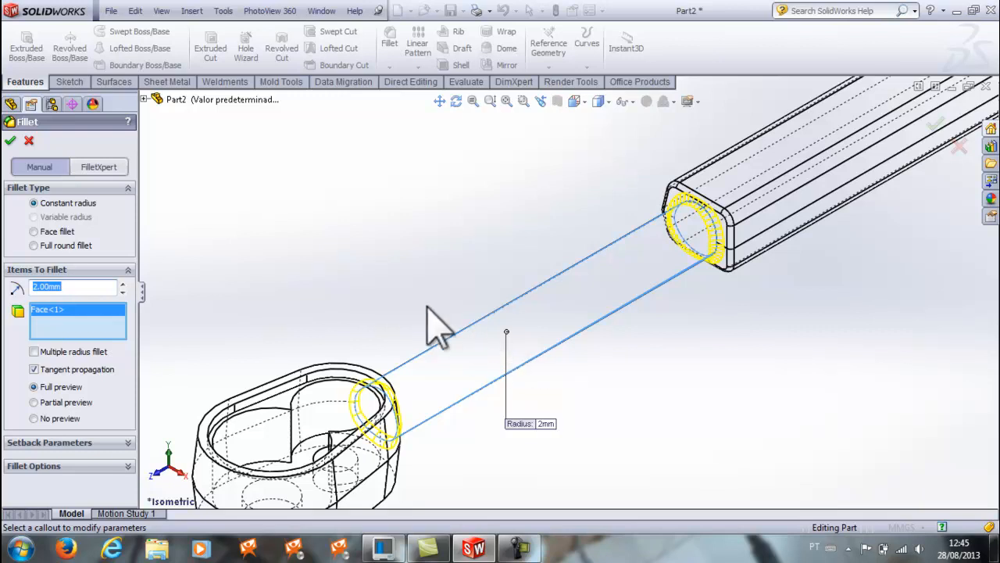
left_click(11, 141)
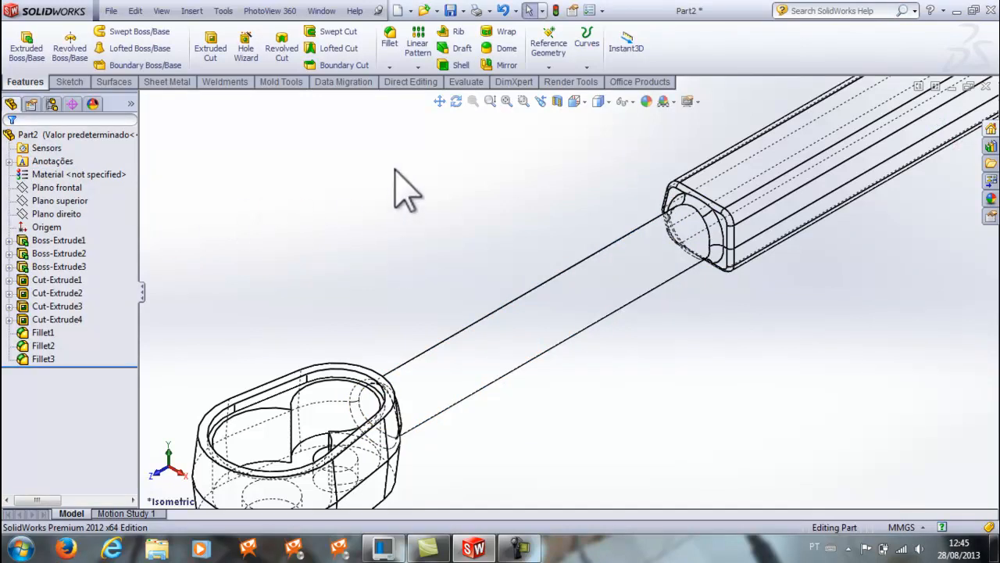
Edit the handle-end fillet, setting its radius to 1.5 mm and adding the head's outer upper and lower rim edges.
left_click(440, 102)
left_click_drag(395, 219, 430, 159)
left_click(440, 101)
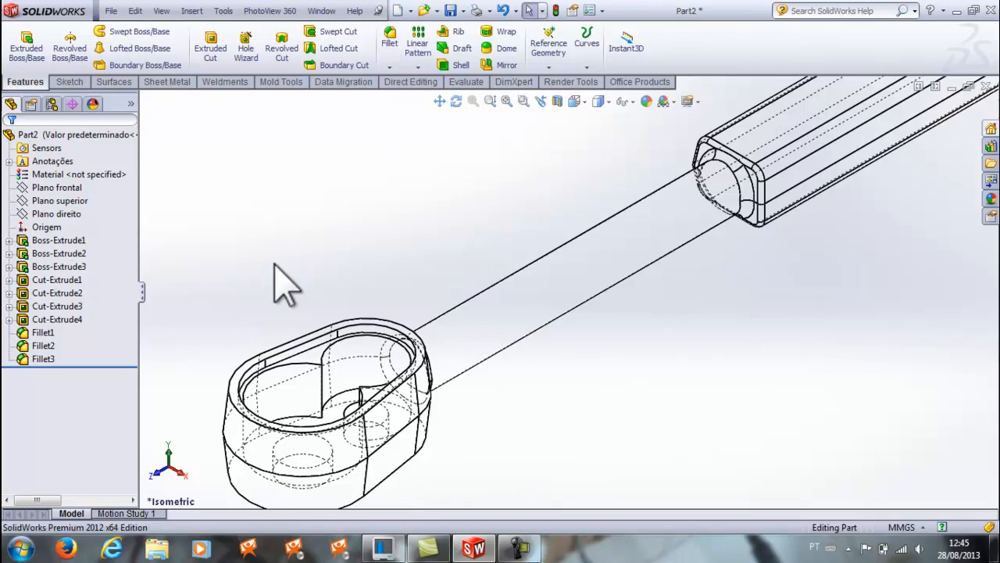
left_click(46, 348)
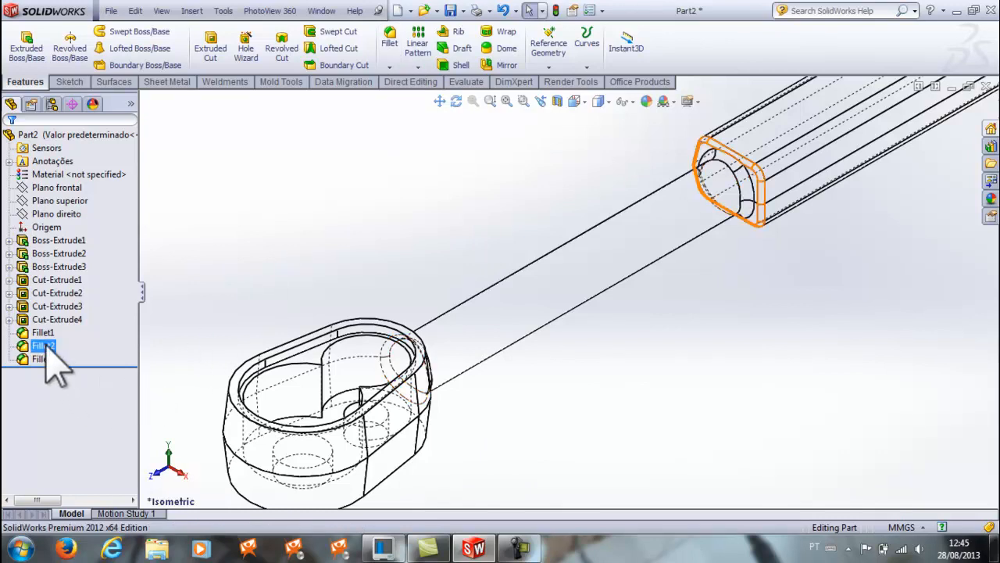
right_click(55, 368)
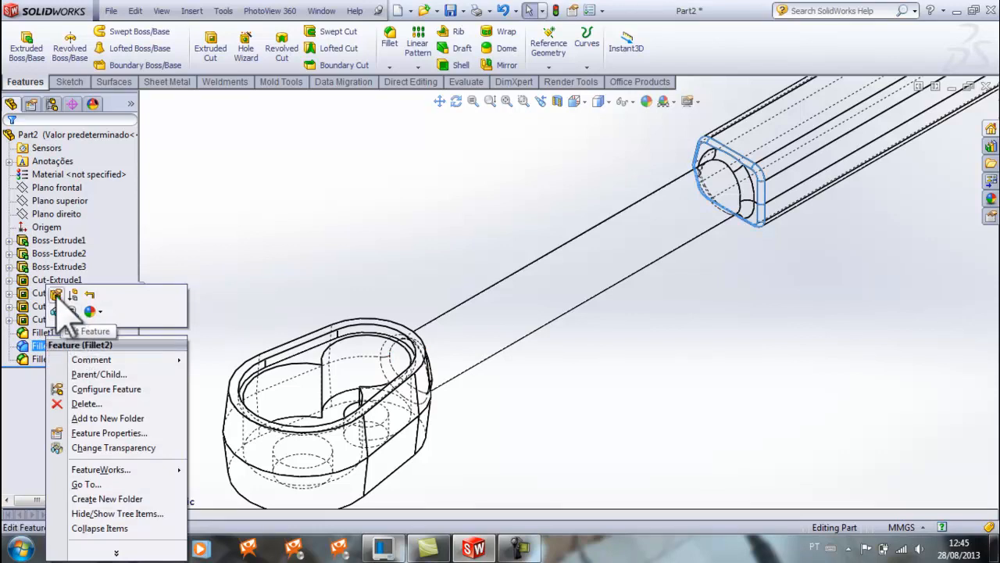
left_click(58, 295)
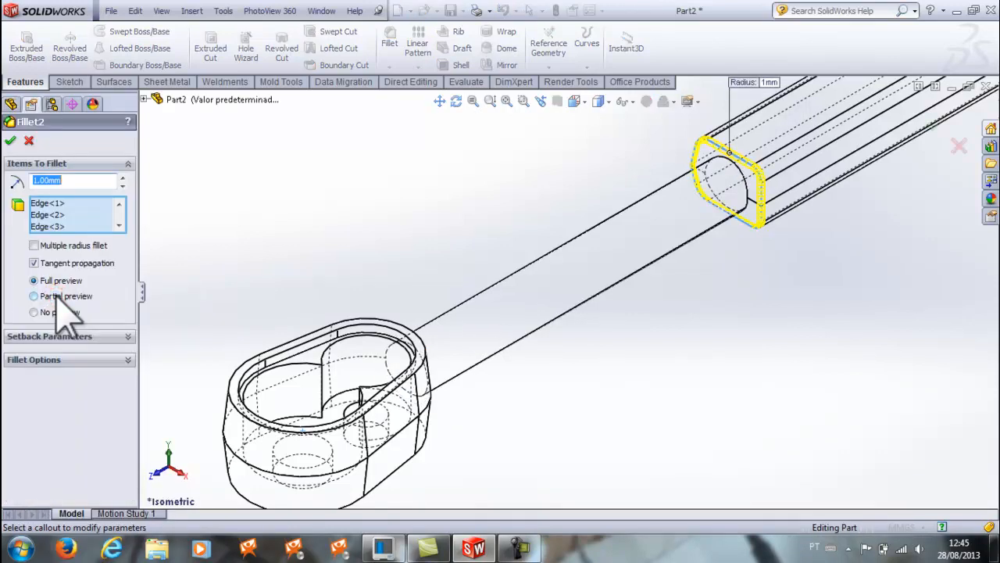
left_click(74, 183)
left_click(310, 350)
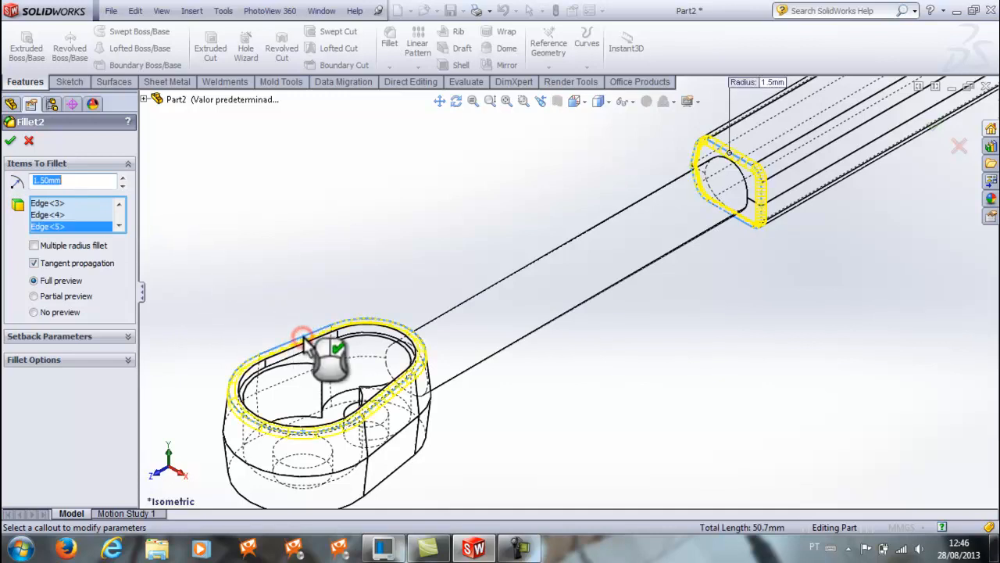
left_click(403, 467)
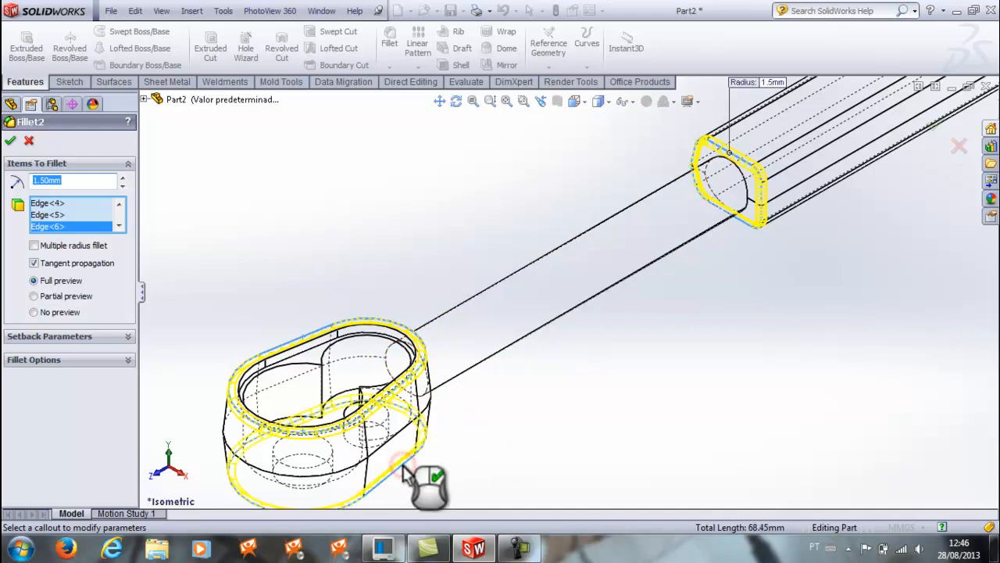
left_click(10, 141)
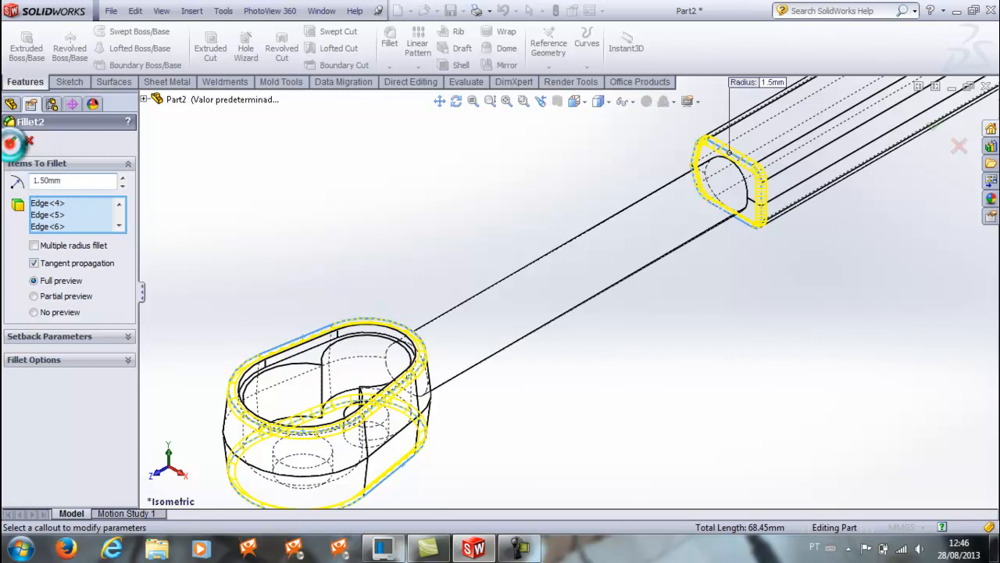
left_click(270, 179)
left_click(576, 101)
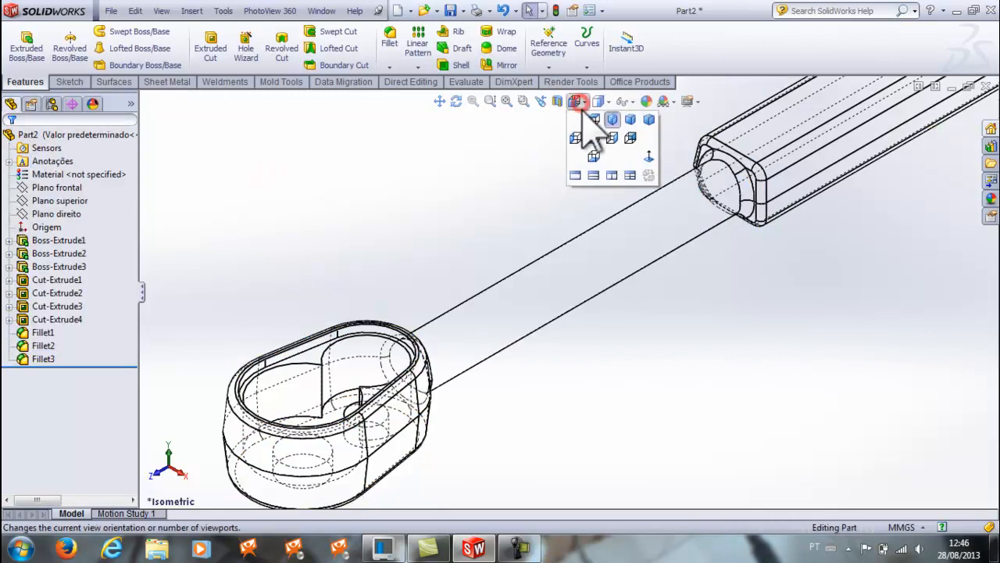
Show the part in isometric view with the Shaded With Edges display style, enlarged to fill the view.
left_click(613, 121)
left_click(497, 231)
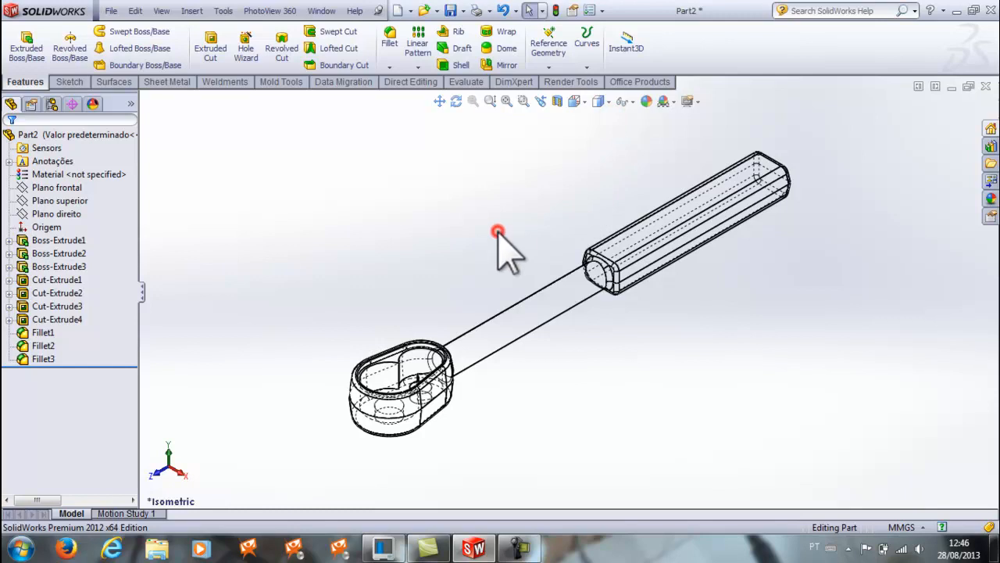
left_click(47, 346)
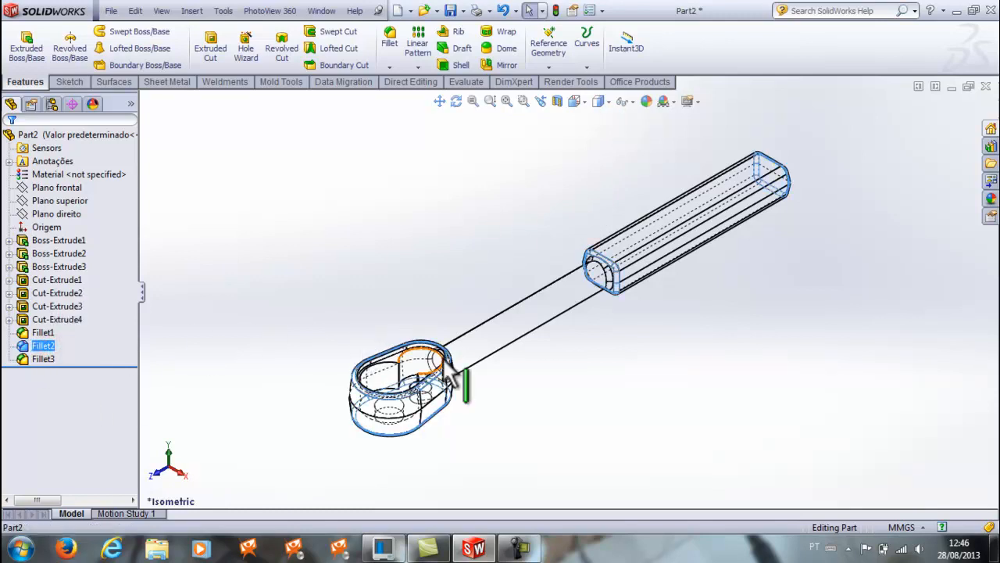
left_click(443, 208)
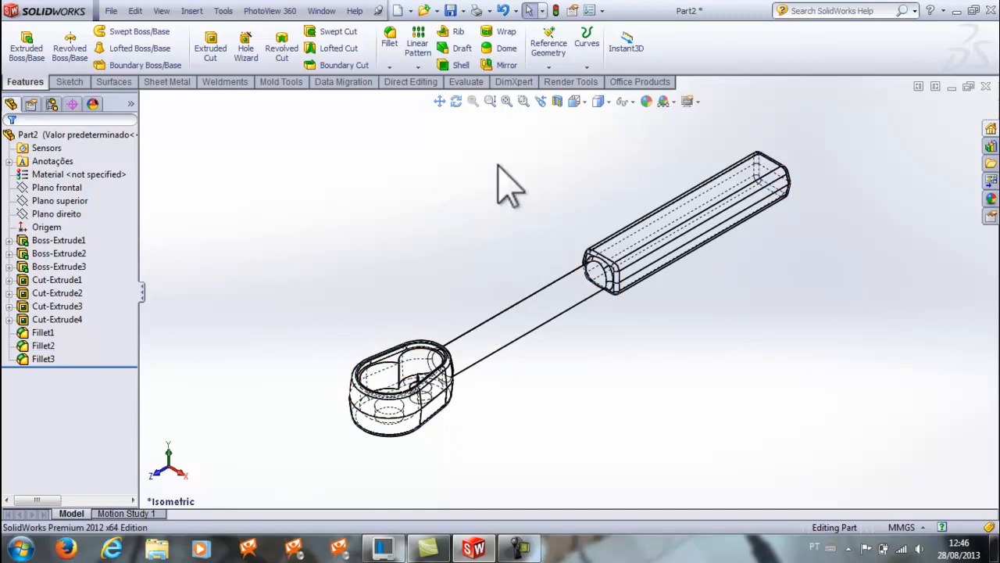
left_click(602, 103)
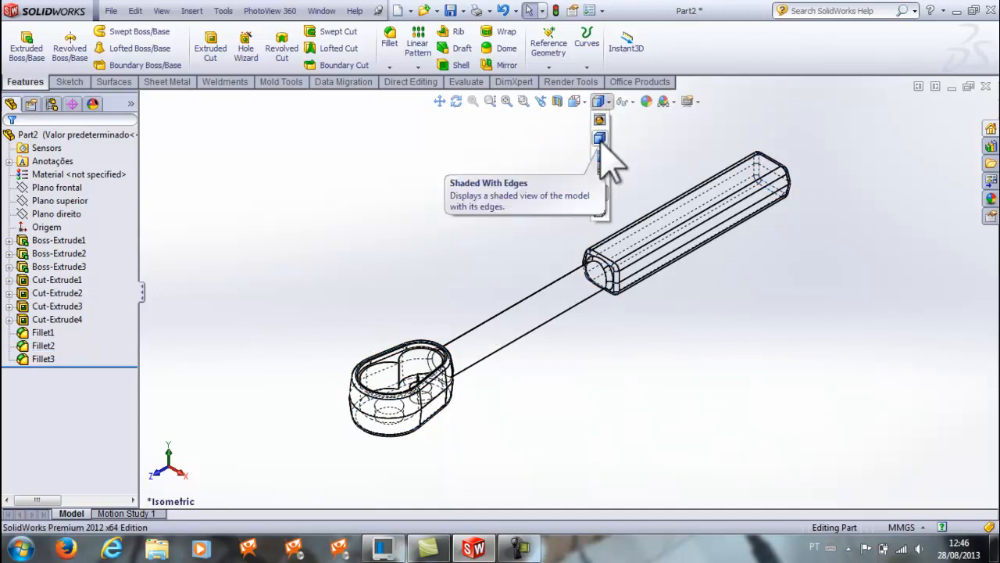
left_click(599, 138)
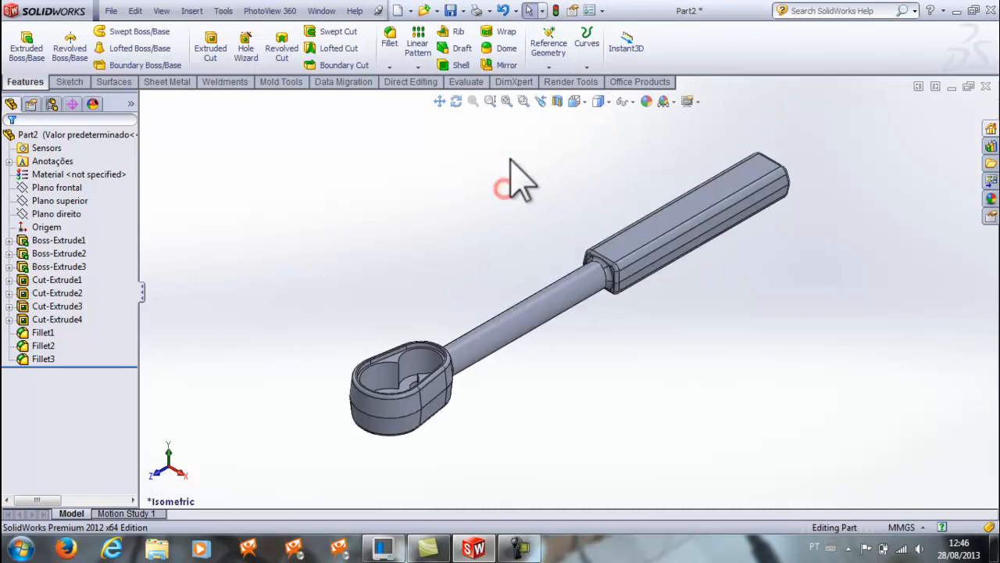
left_click(524, 101)
left_click_drag(798, 136, 350, 468)
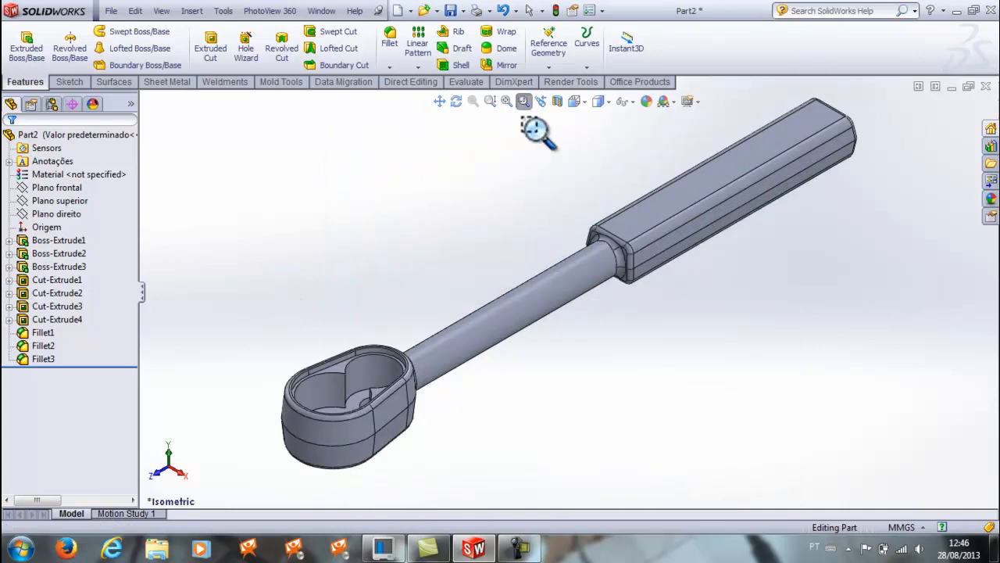
left_click(524, 101)
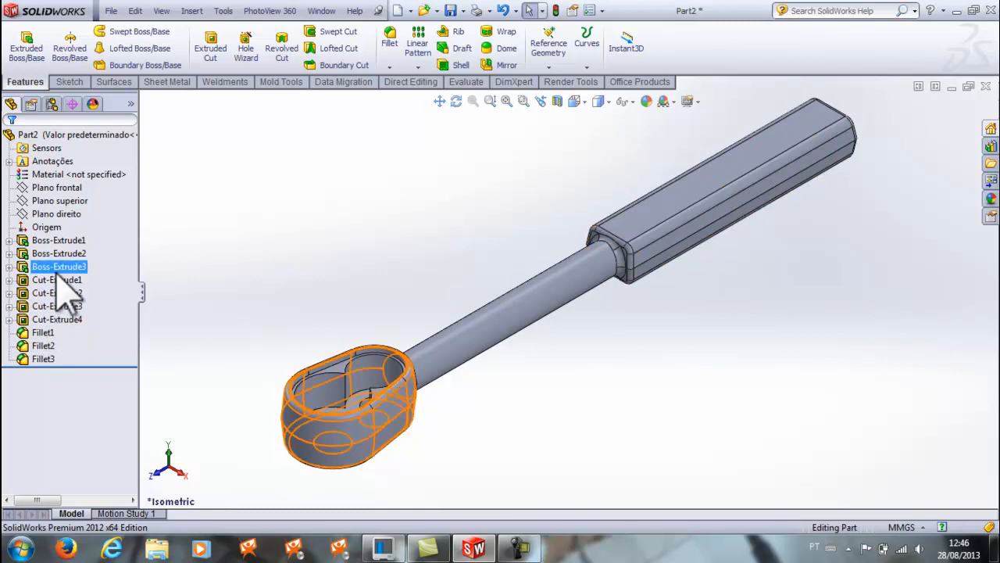
Rename the Boss-Extrude1 feature that forms the drafted bar as HANDLE.
left_click(57, 241)
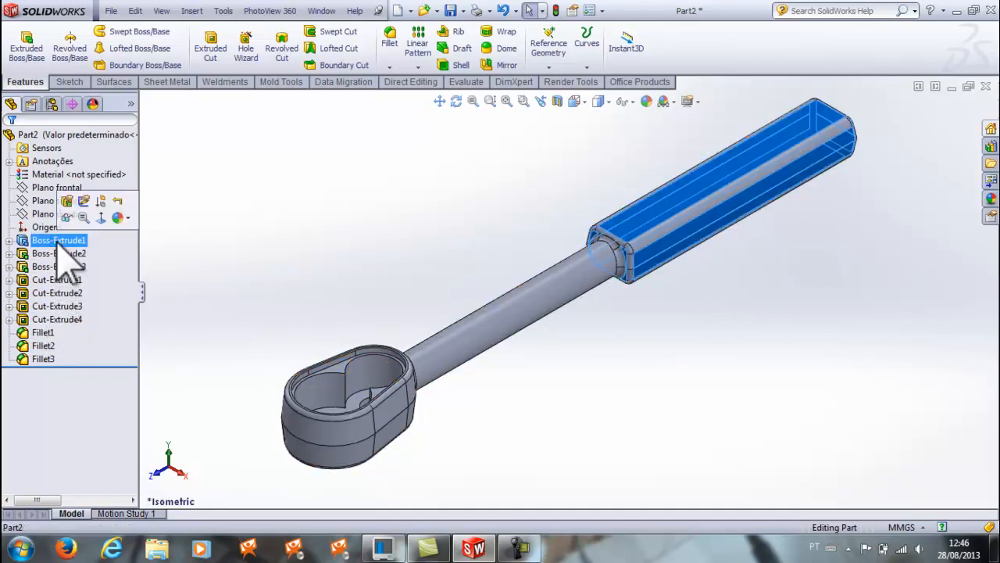
left_click(56, 240)
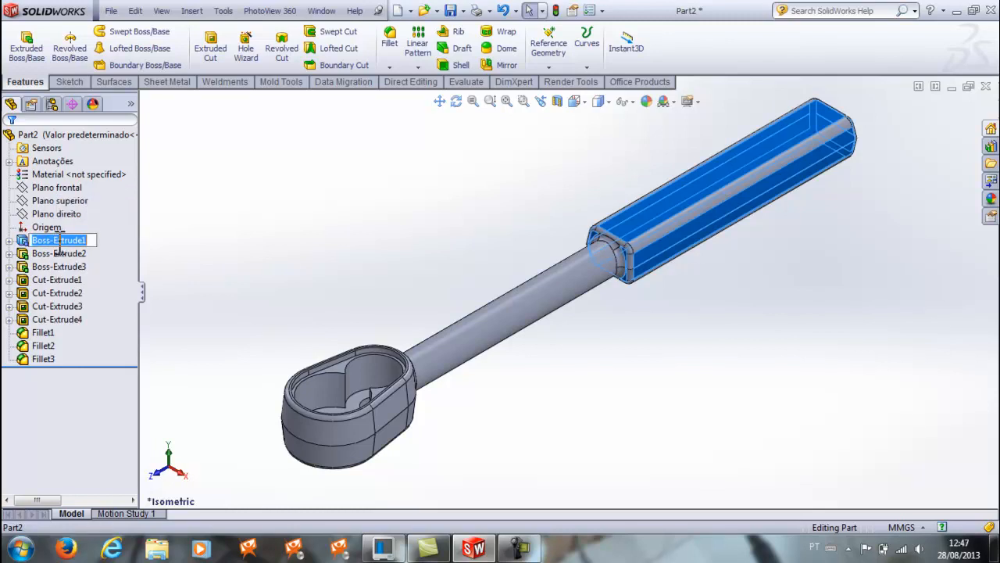
type("HANDLE")
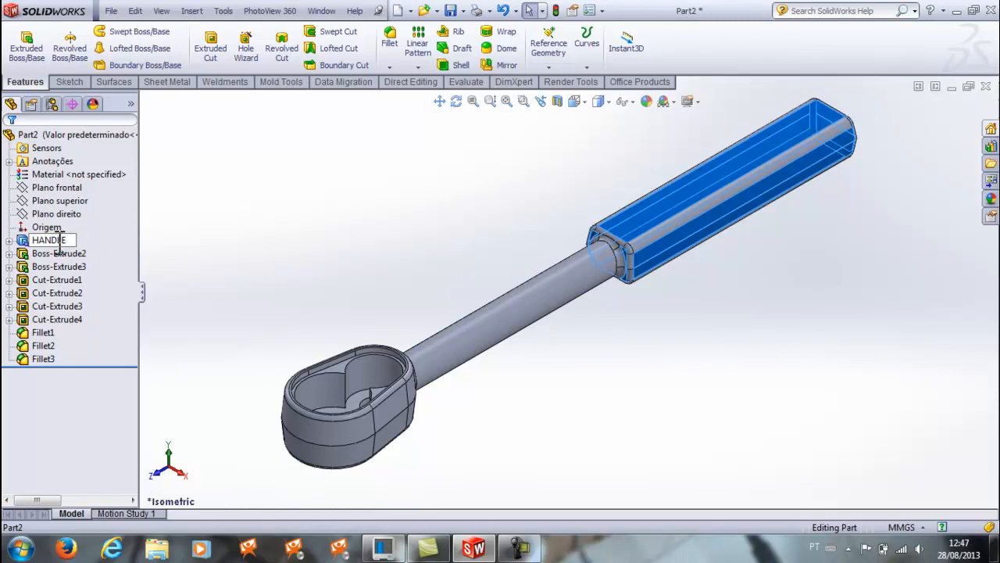
key("Return")
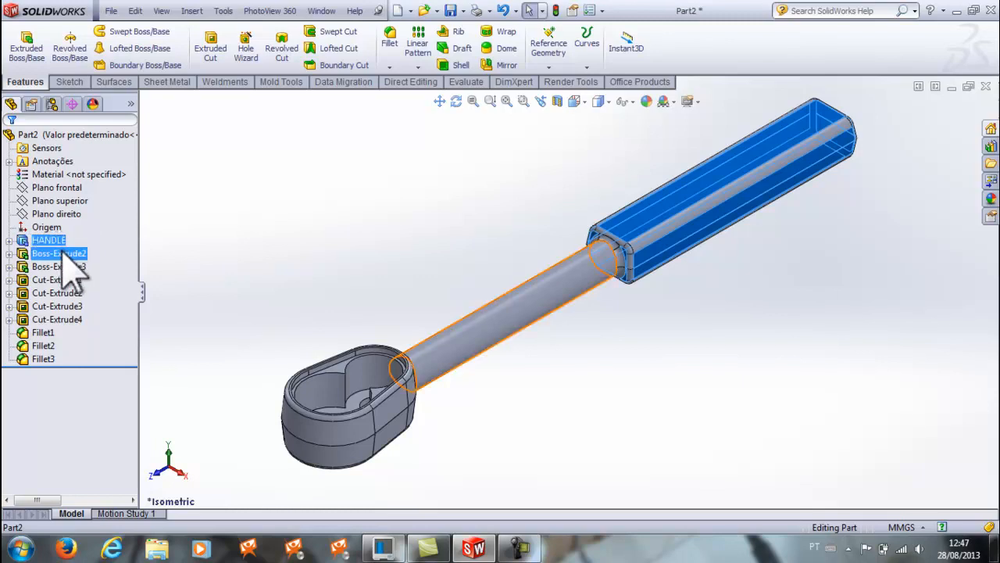
Rename the Boss-Extrude2 feature that forms the cylindrical shaft as TRANSITION.
left_click(61, 253)
left_click(63, 255)
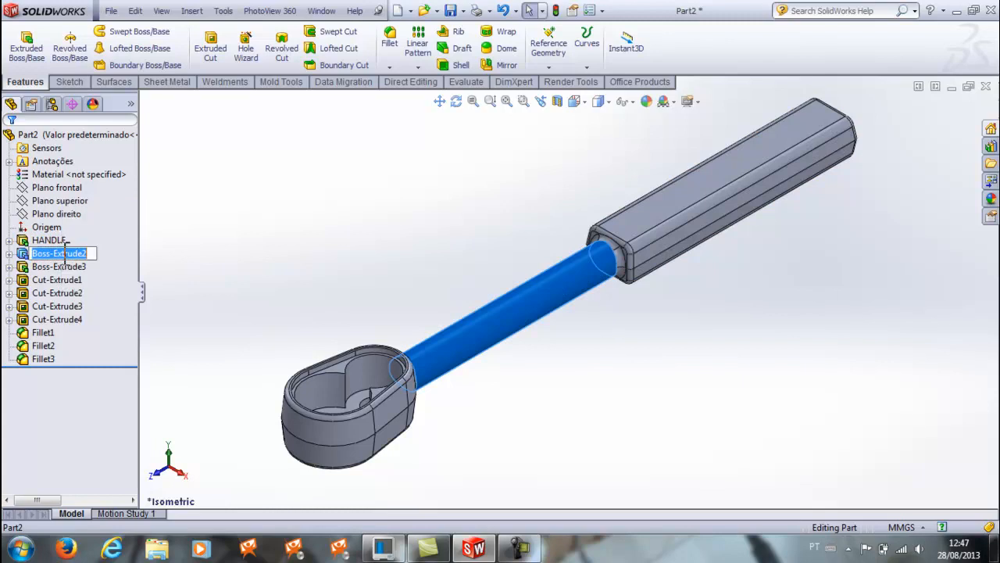
key("BackSpace")
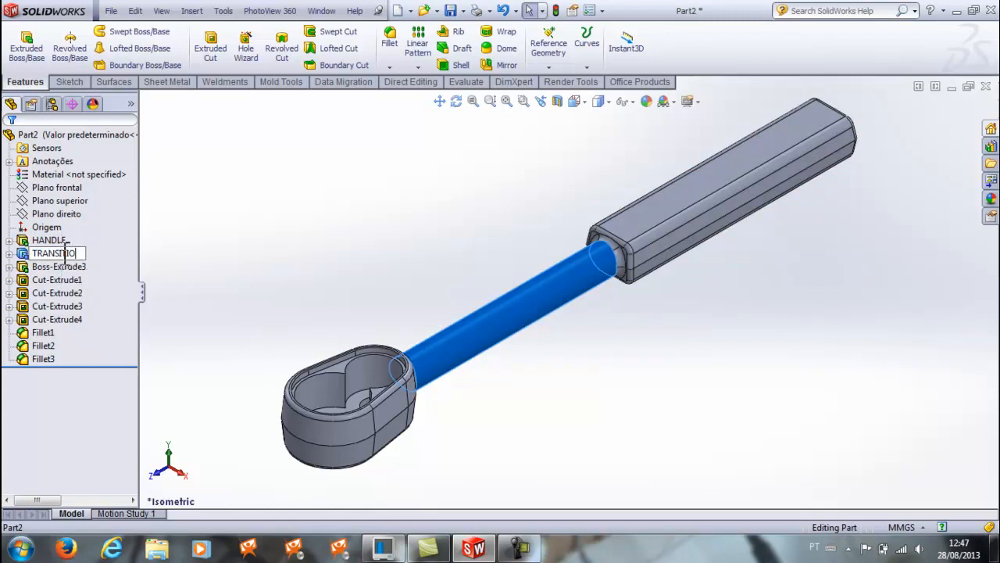
key("Return")
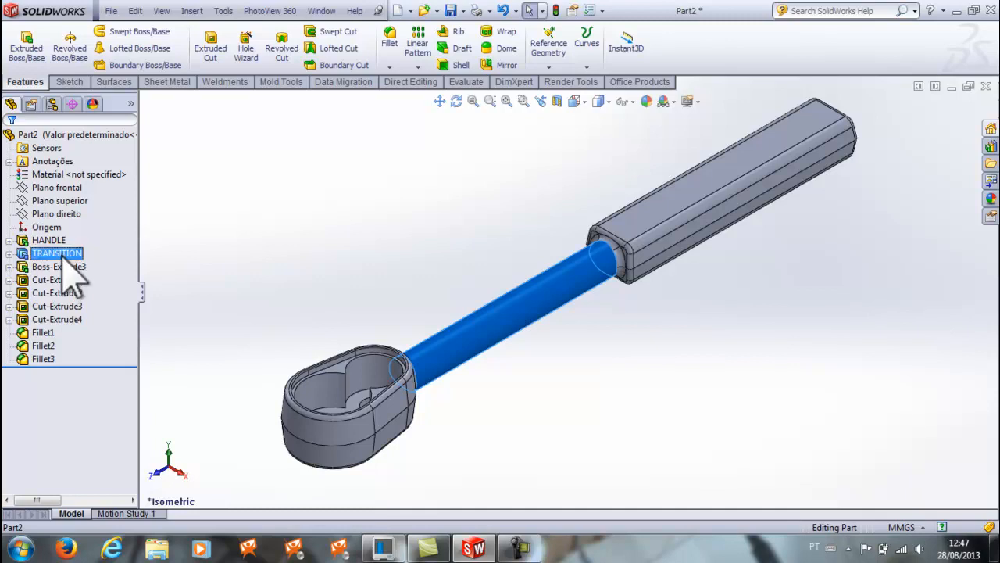
Rename the Boss-Extrude3 feature that forms the egg-shaped end as HEAD.
left_click(66, 272)
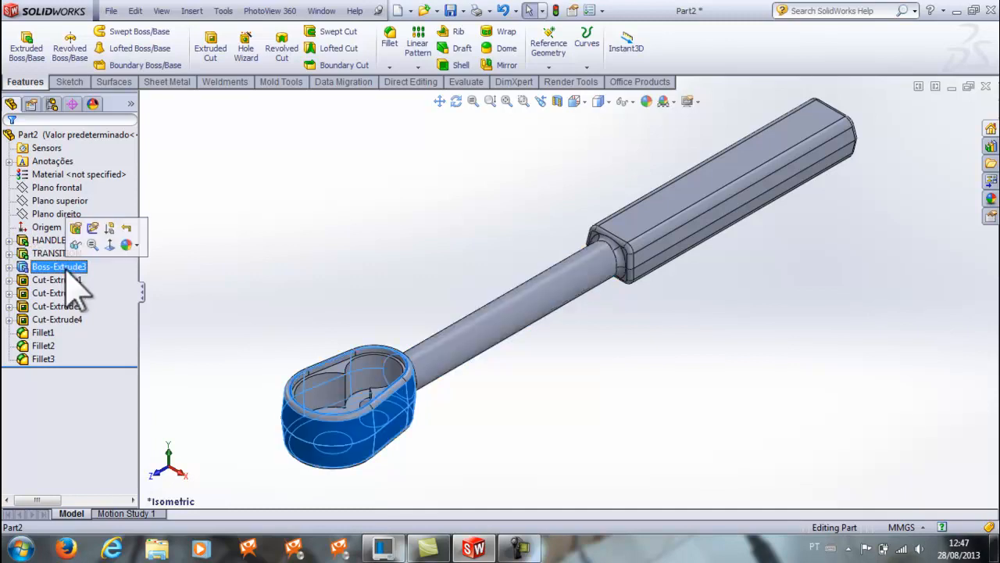
left_click(68, 271)
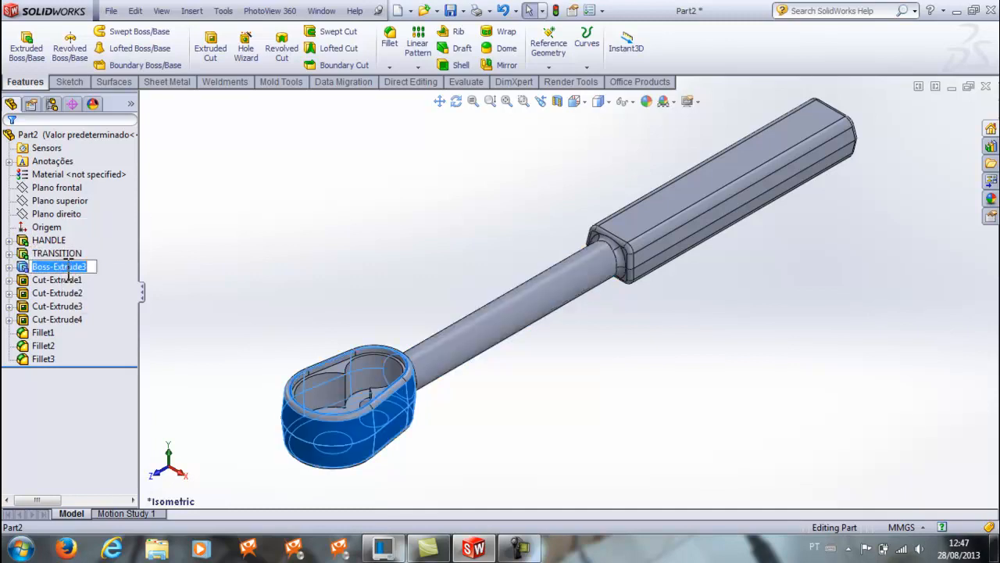
type("HEA")
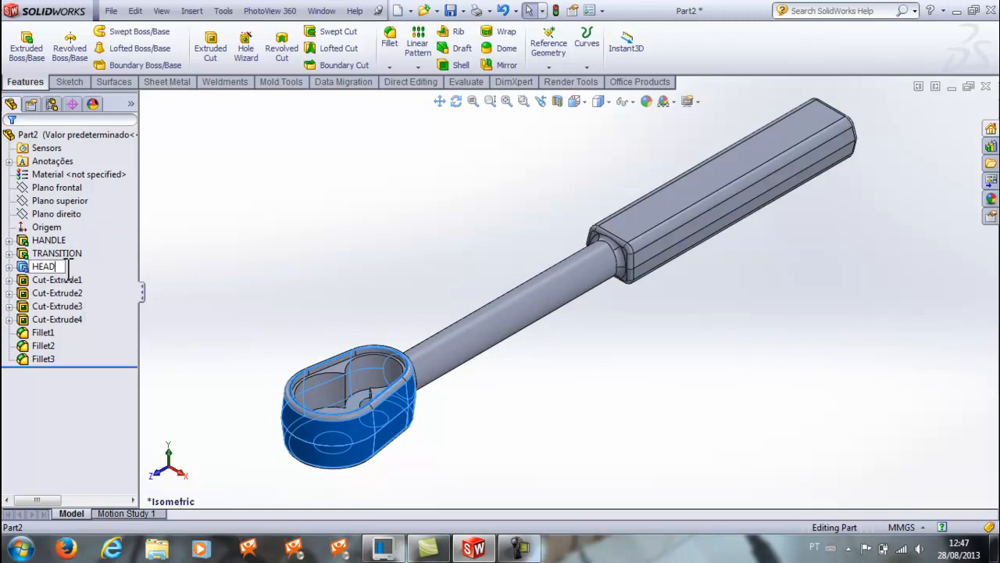
type("D")
key("Return")
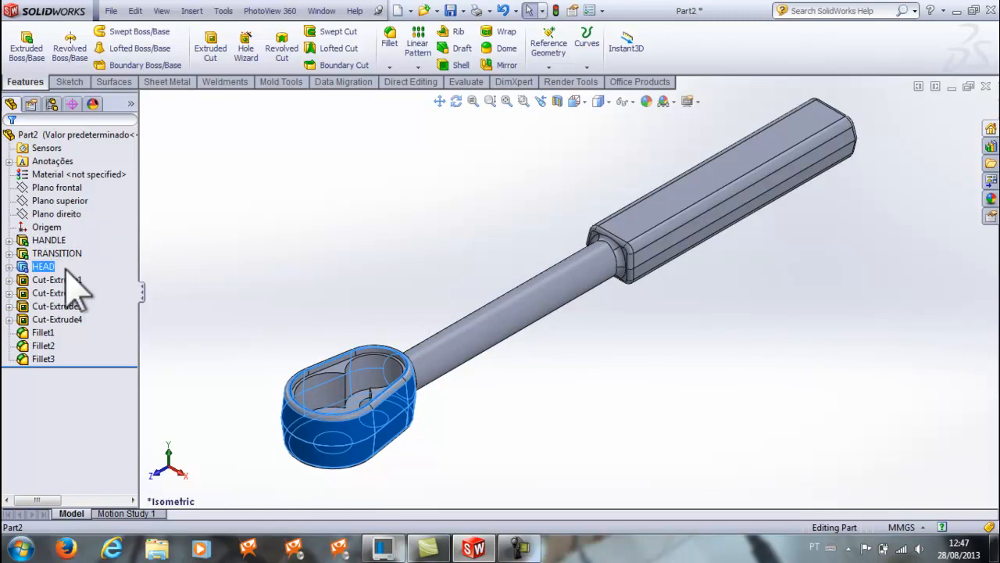
left_click(204, 250)
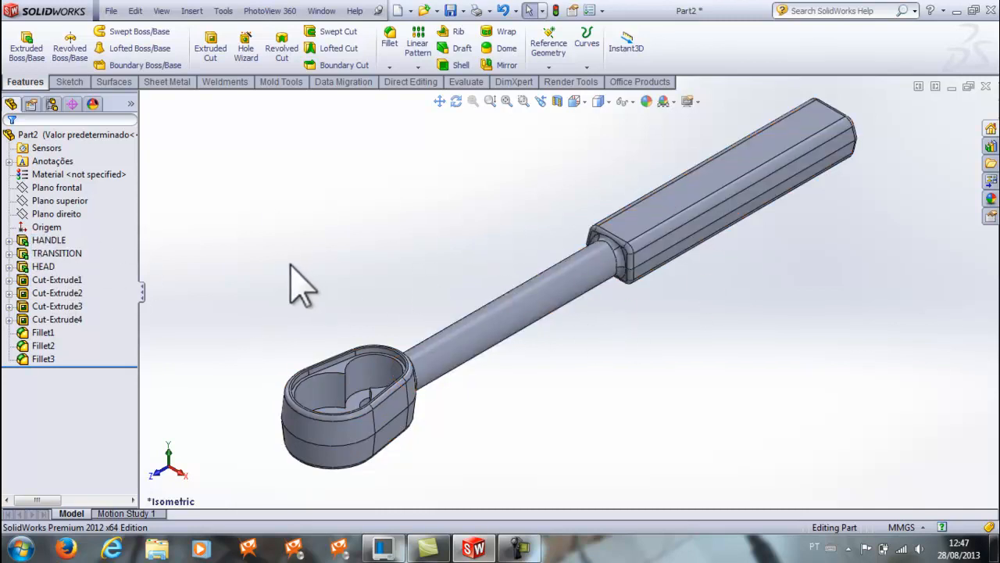
Group the HANDLE, TRANSITION and HEAD features in a new feature-tree folder named BOSS.
left_click(57, 254)
left_click(54, 241)
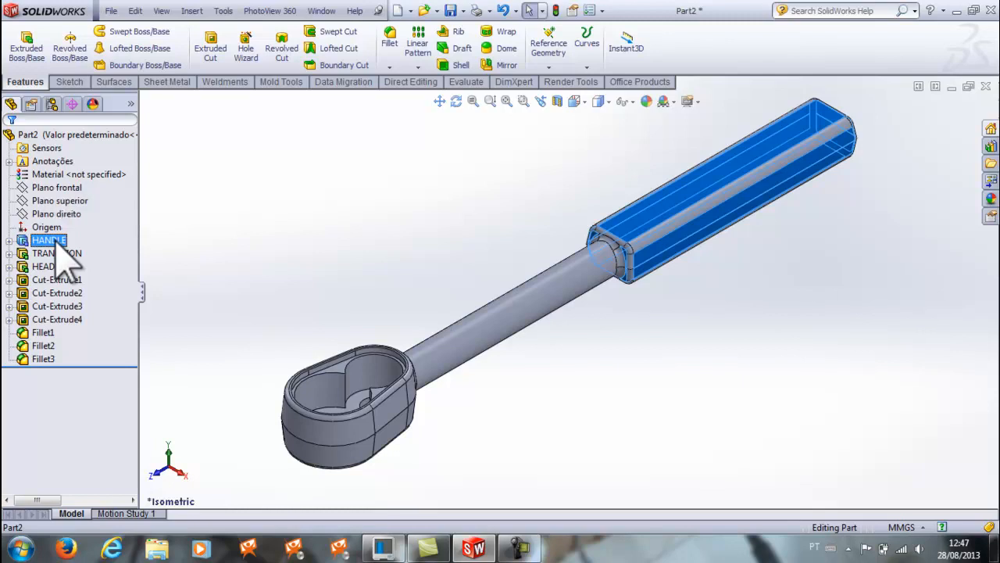
left_click(41, 267, "ctrl")
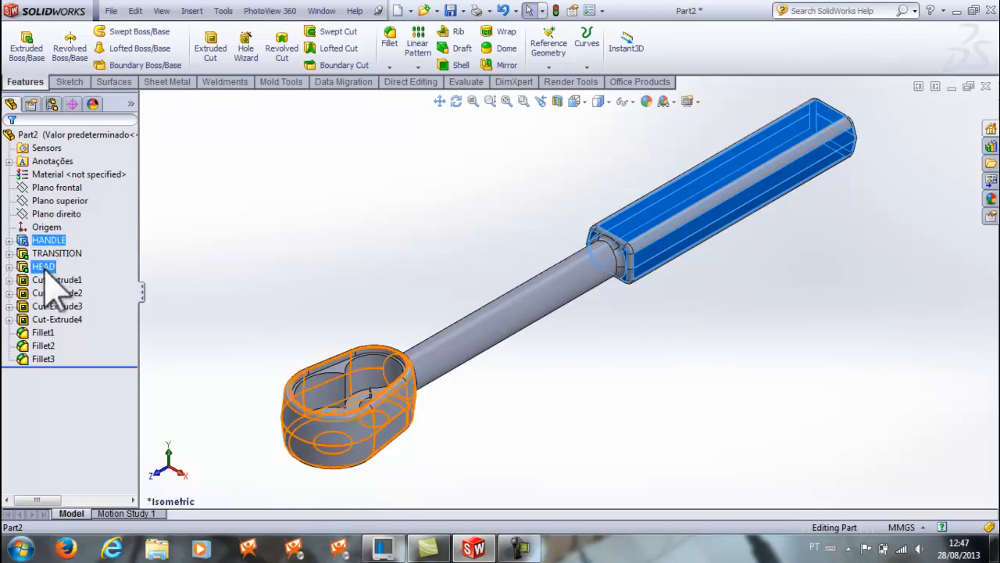
left_click(43, 267, "shift")
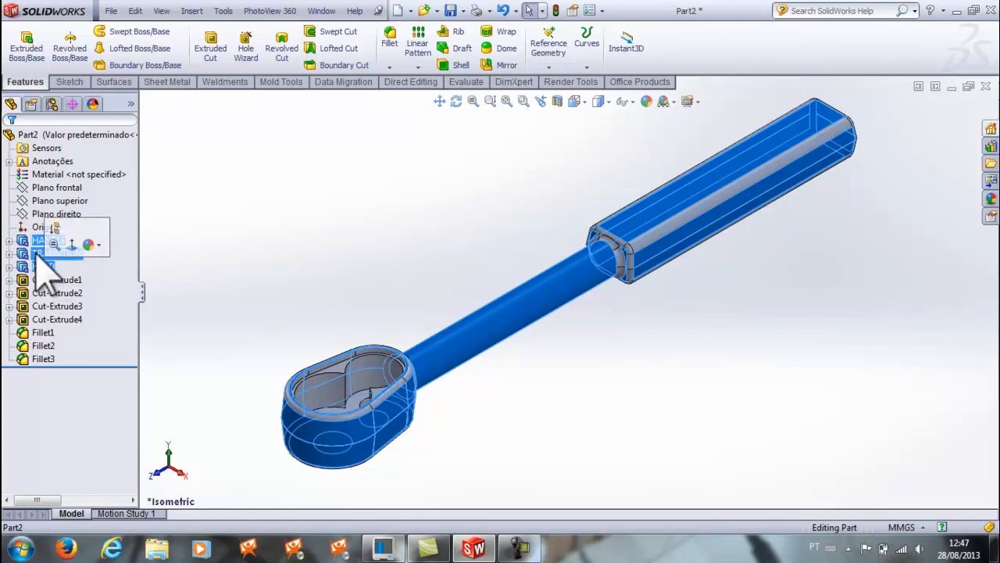
right_click(43, 269)
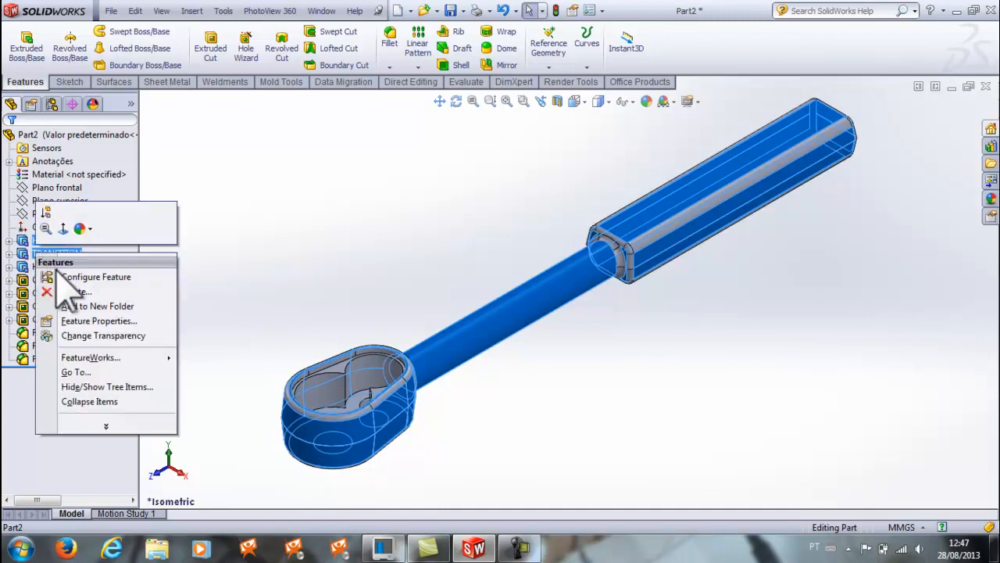
left_click(81, 306)
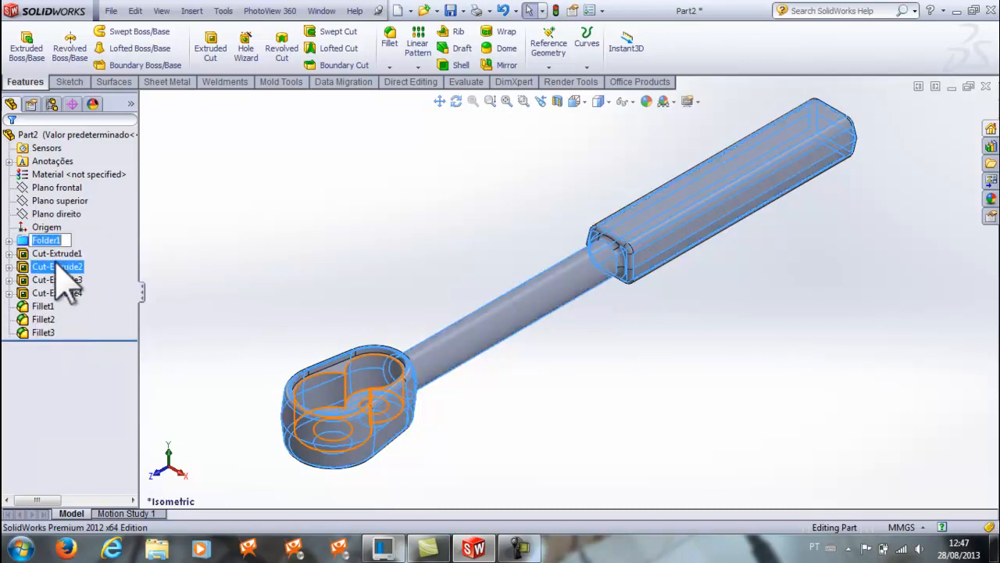
key("Return")
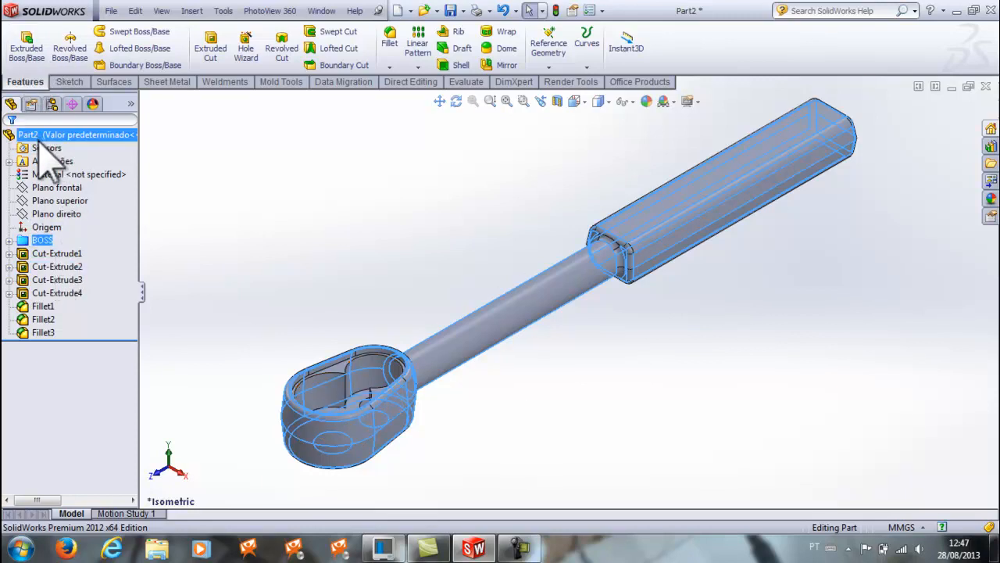
left_click(9, 239)
left_click(8, 240)
left_click(8, 240)
left_click(8, 240)
Group the four features Cut-Extrude1 through Cut-Extrude4 in a new feature-tree folder named CUTS.
left_click(44, 255)
left_click(56, 293, "ctrl")
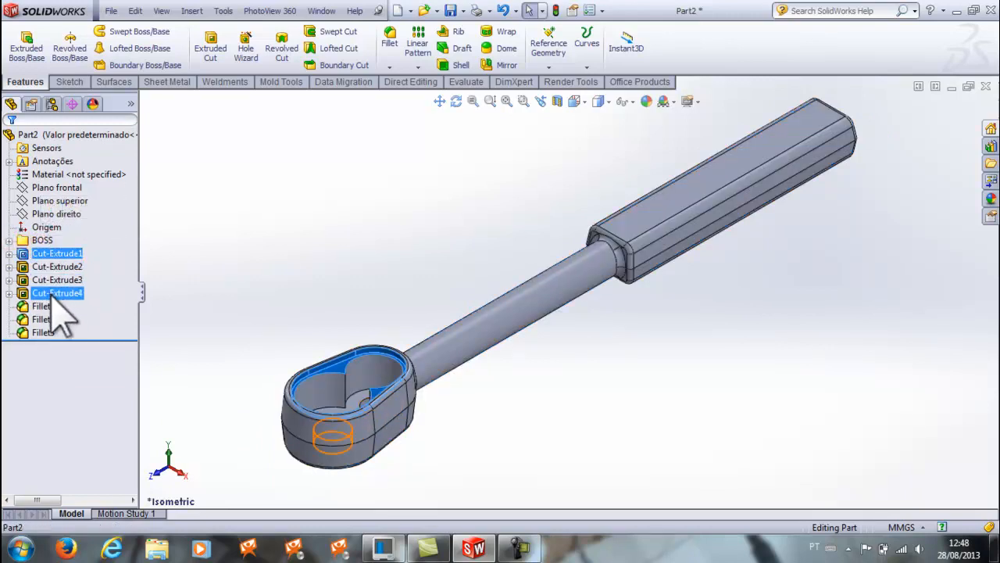
left_click(51, 294, "shift")
right_click(50, 297)
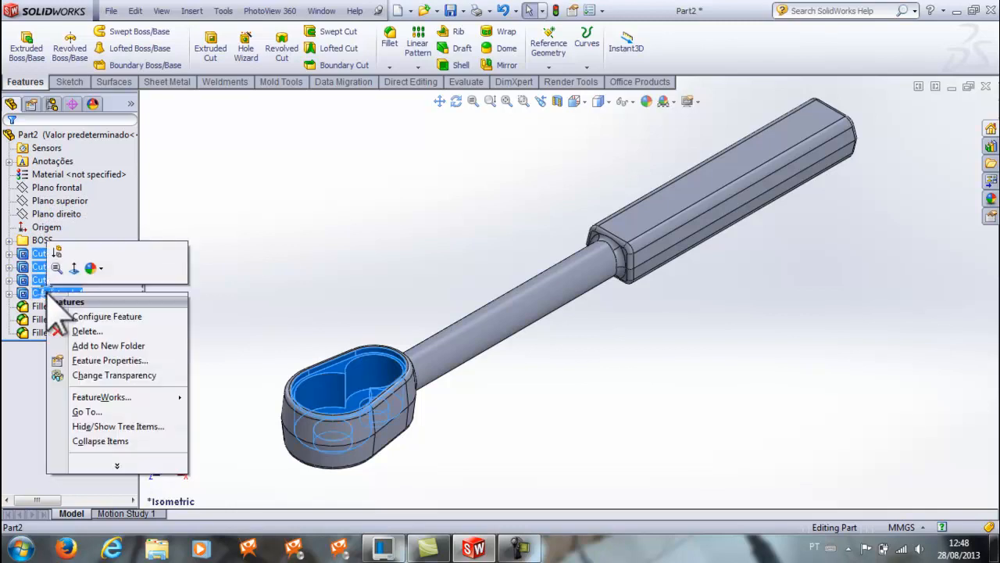
left_click(76, 345)
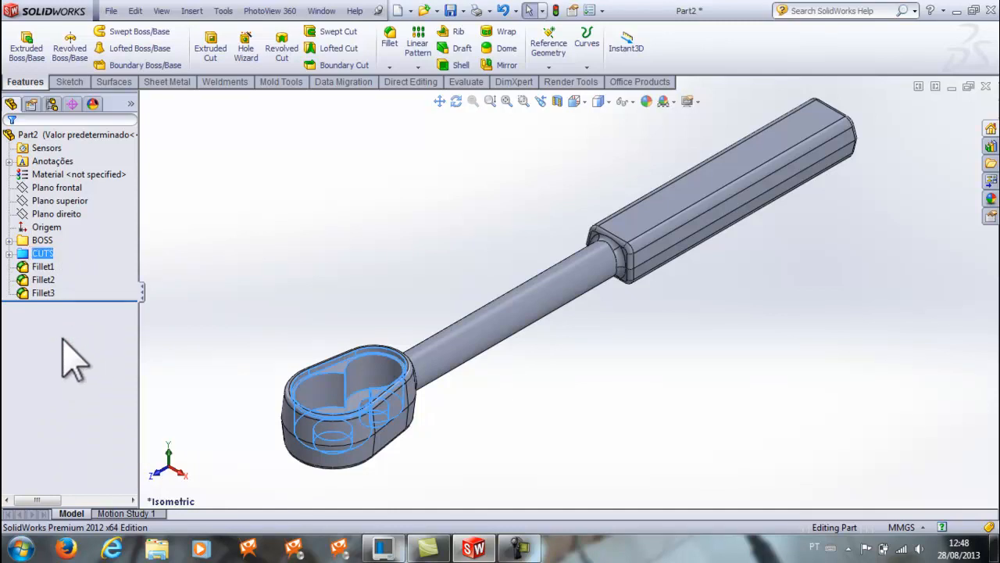
left_click(47, 268)
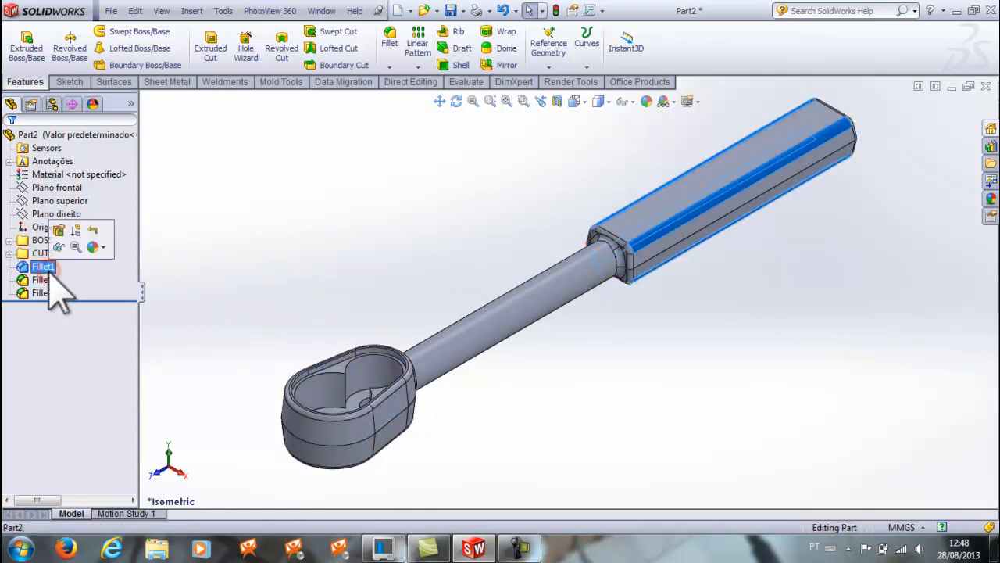
left_click(45, 293, "ctrl")
left_click(45, 294, "shift")
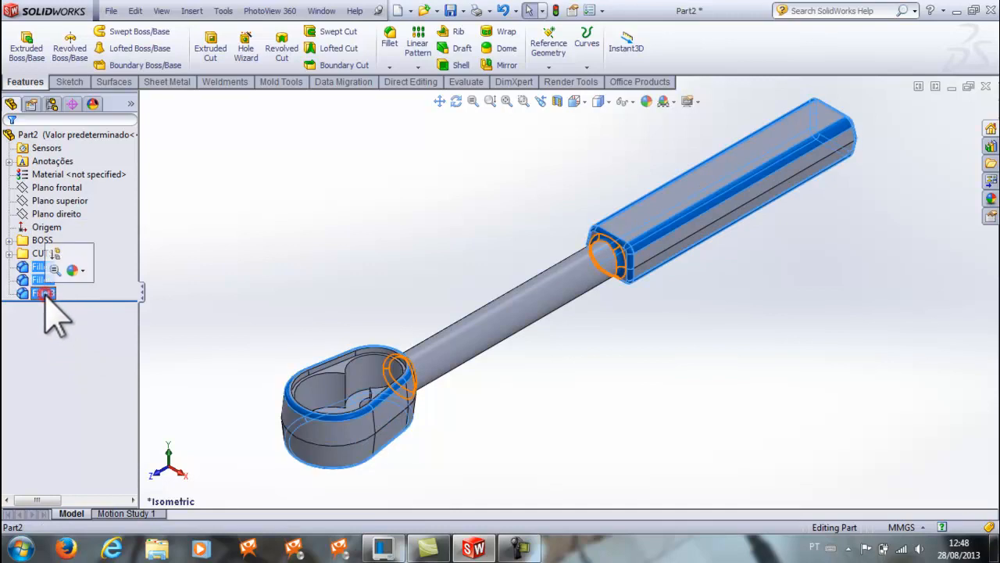
right_click(45, 297)
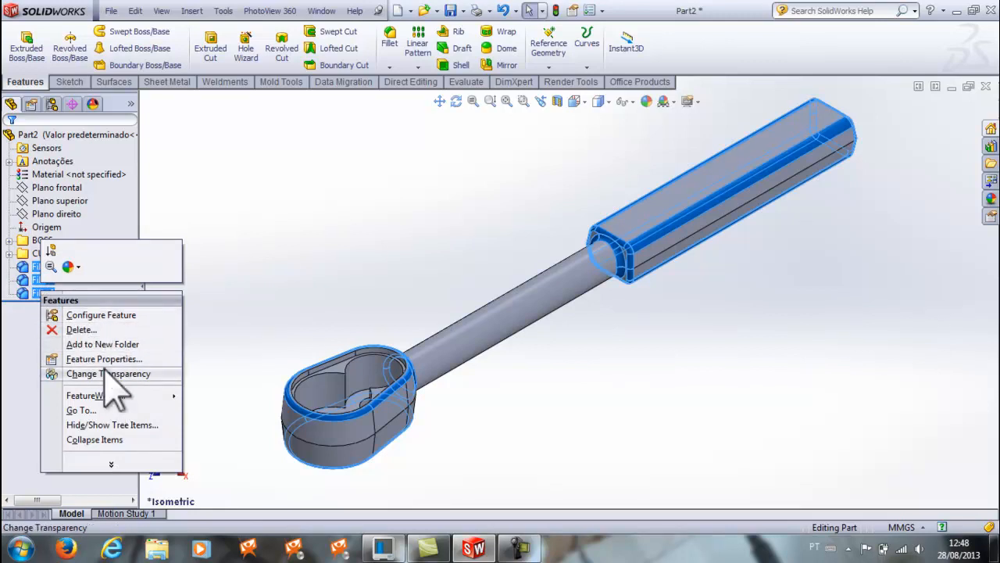
left_click(263, 327)
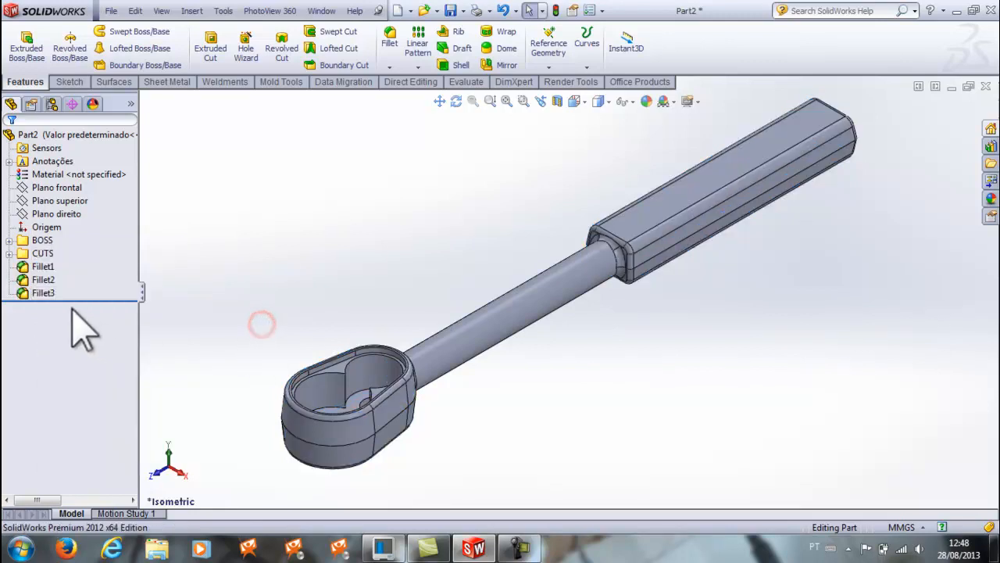
Group the features Fillet1 through Fillet3 in a new feature-tree folder named FILLETS.
left_click(45, 266)
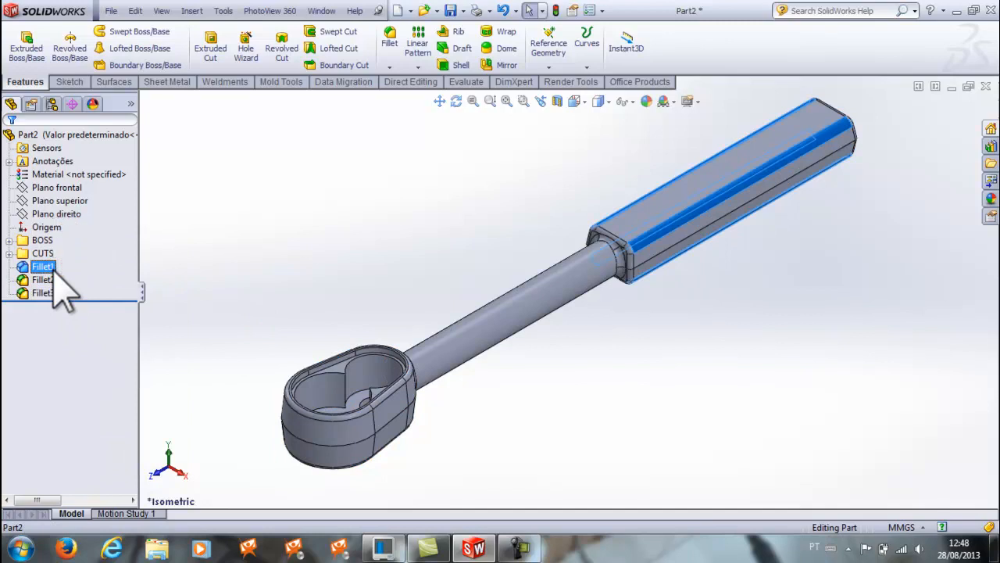
left_click(47, 293, "shift")
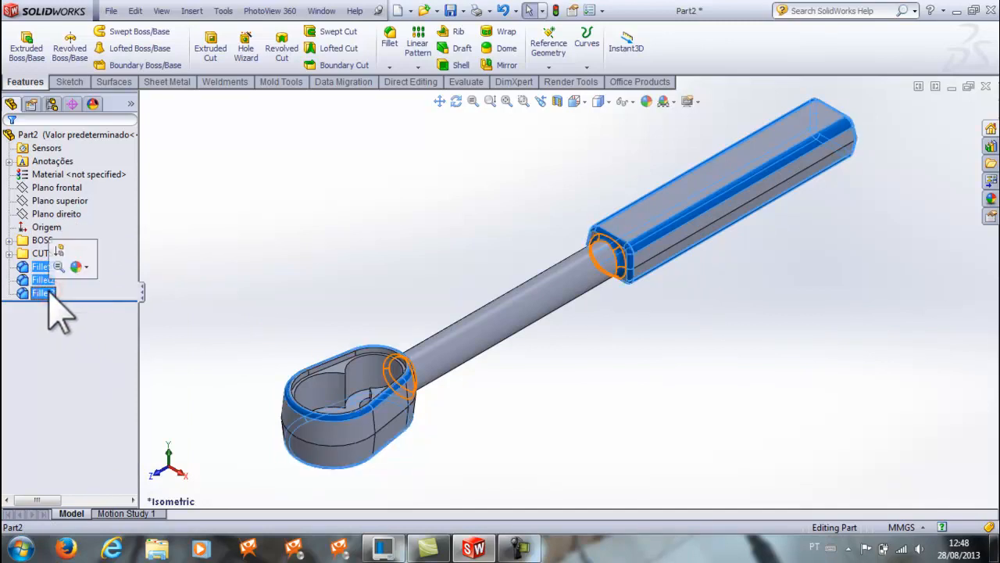
right_click(49, 293)
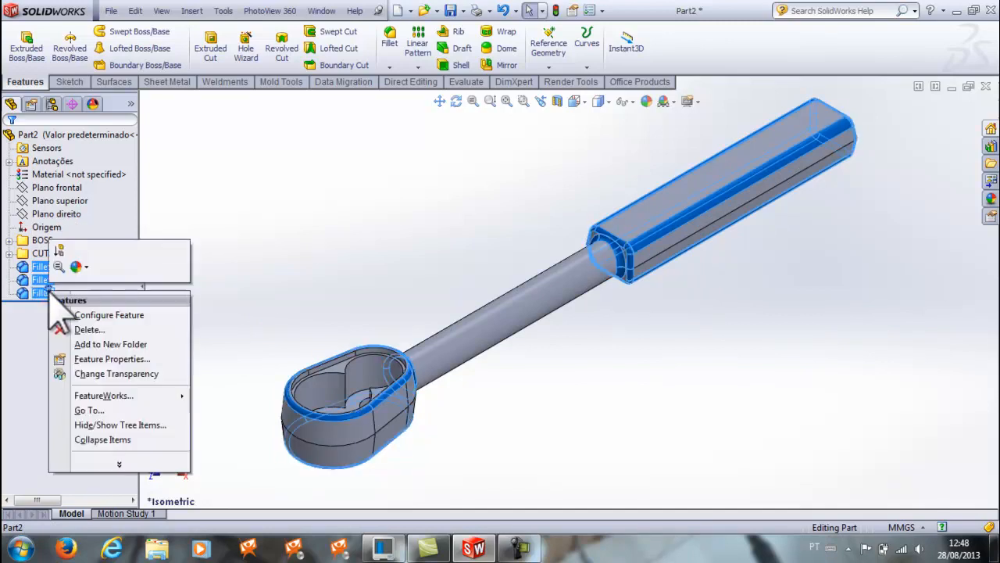
left_click(95, 344)
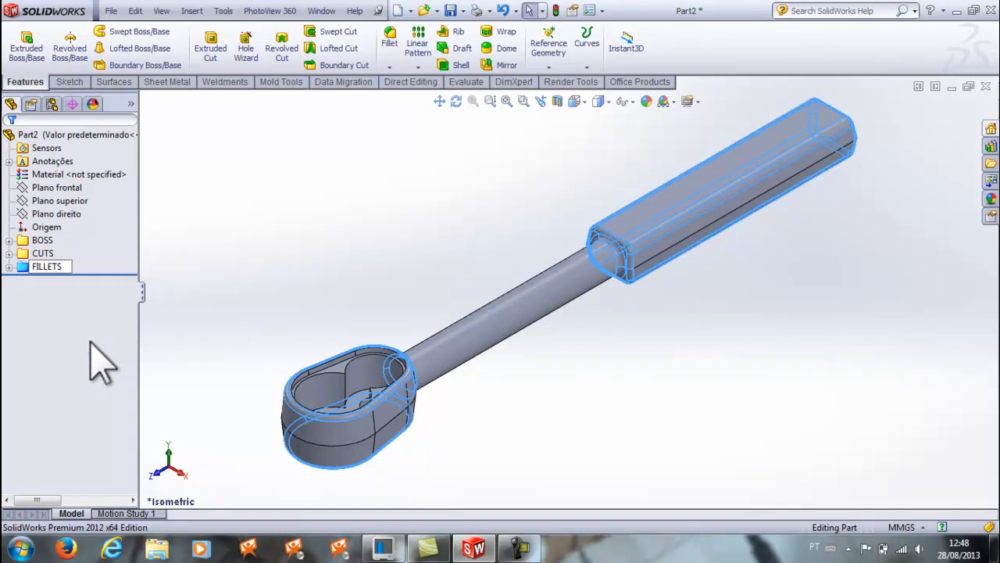
left_click(250, 313)
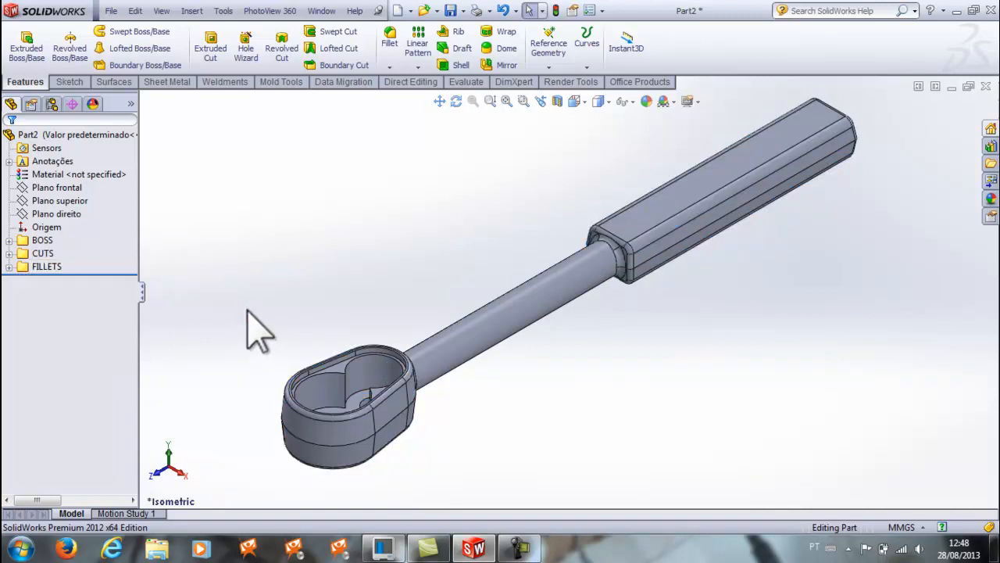
Expand the BOSS, CUTS and FILLETS folders in the feature tree to show the features they contain.
left_click(9, 239)
left_click(9, 292)
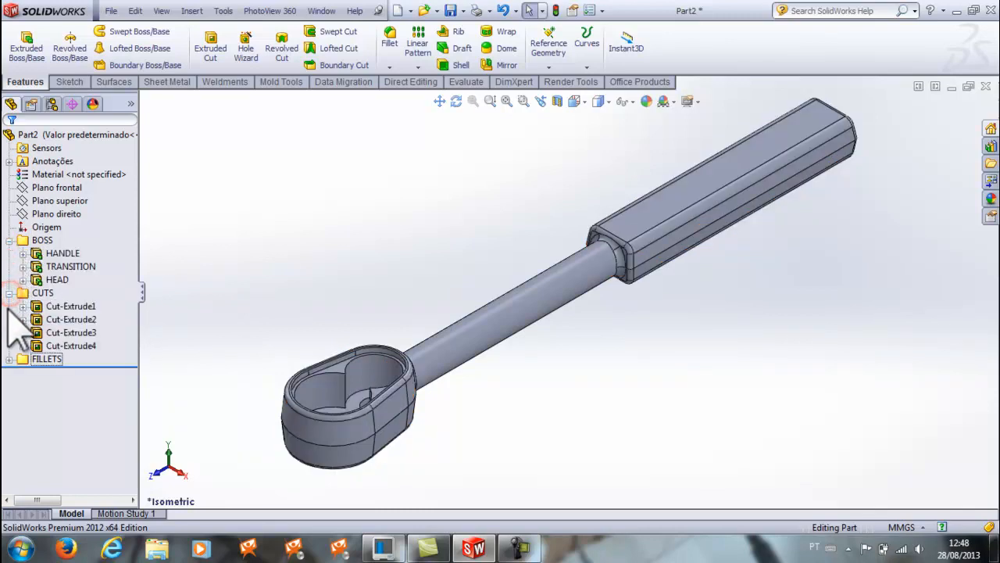
left_click(10, 359)
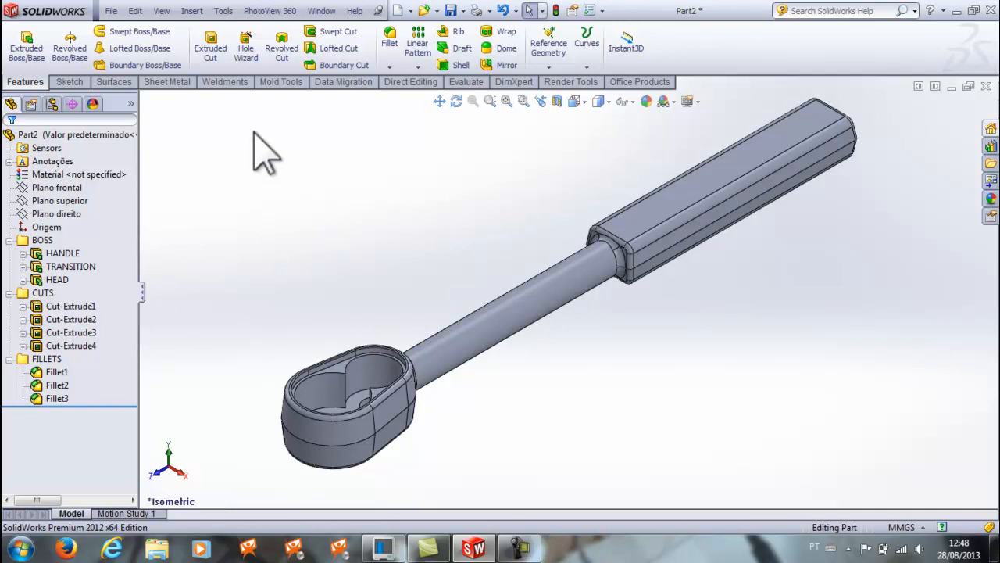
Save the part to the desktop (Área de Trabalho) under the file name LIÇÃO_4.
left_click(113, 10)
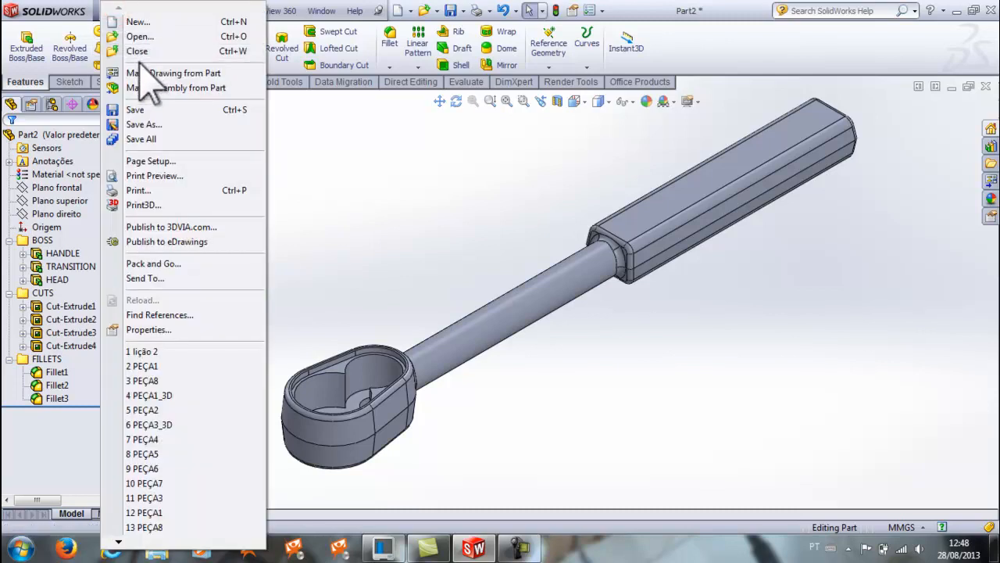
left_click(140, 109)
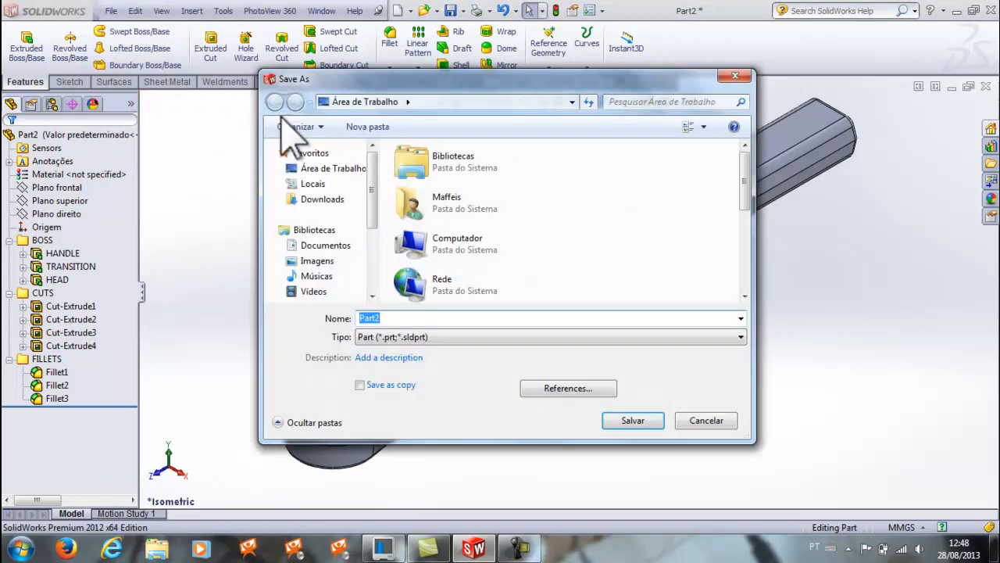
left_click(341, 169)
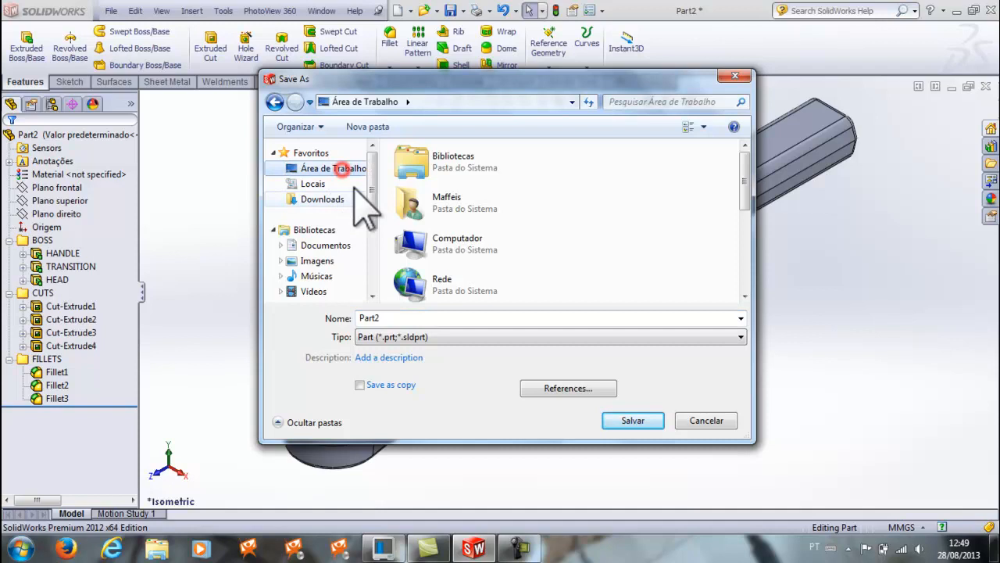
double_click(400, 319)
type("lição")
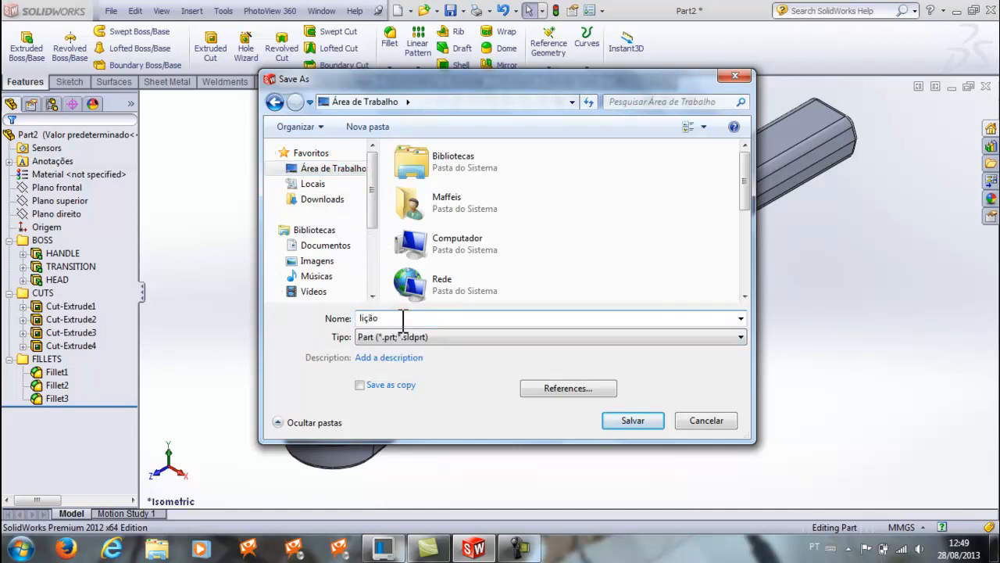
key("BackSpace")
key("BackSpace")
type("LiÇÃO_4")
left_click(615, 421)
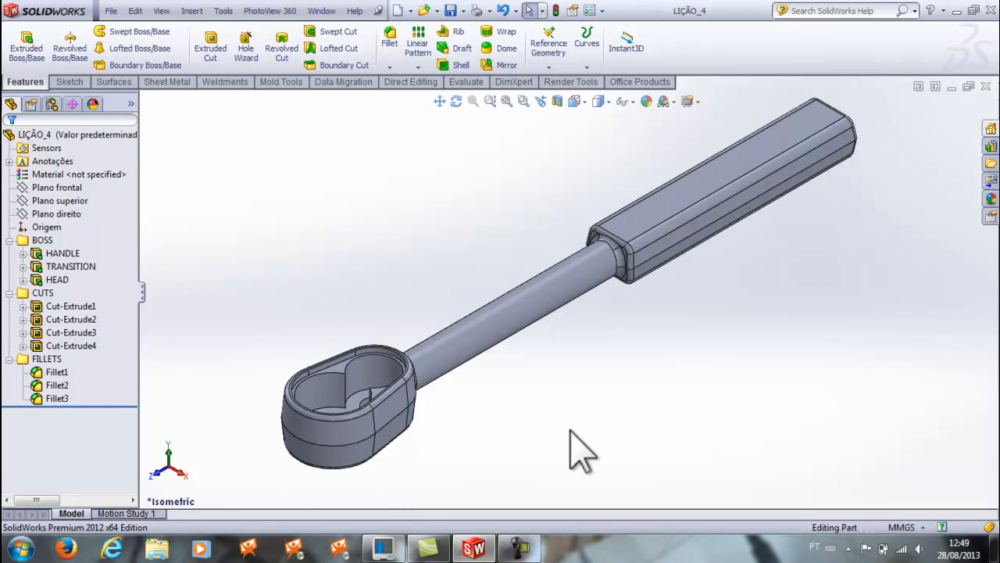
left_click(522, 548)
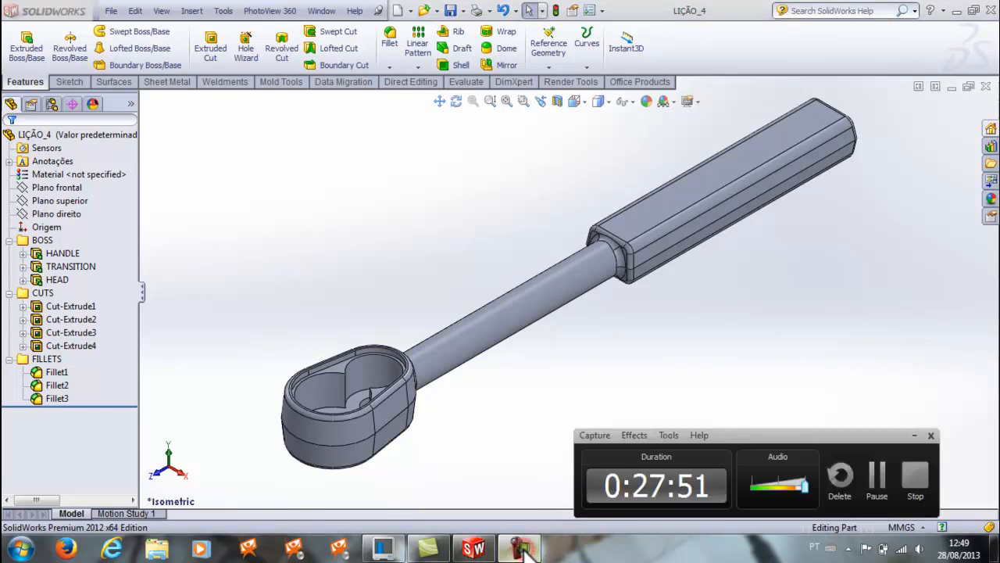
left_click(916, 478)
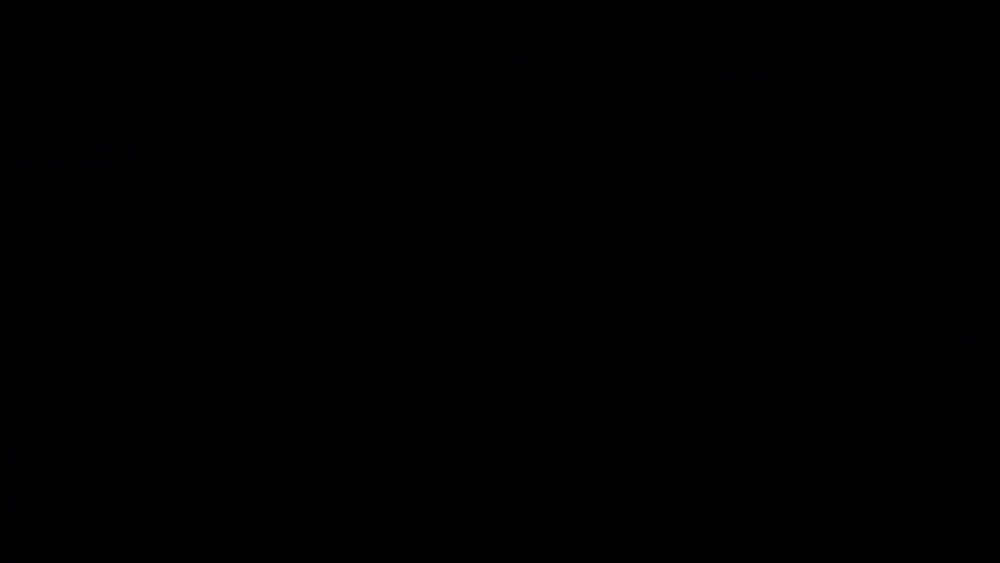